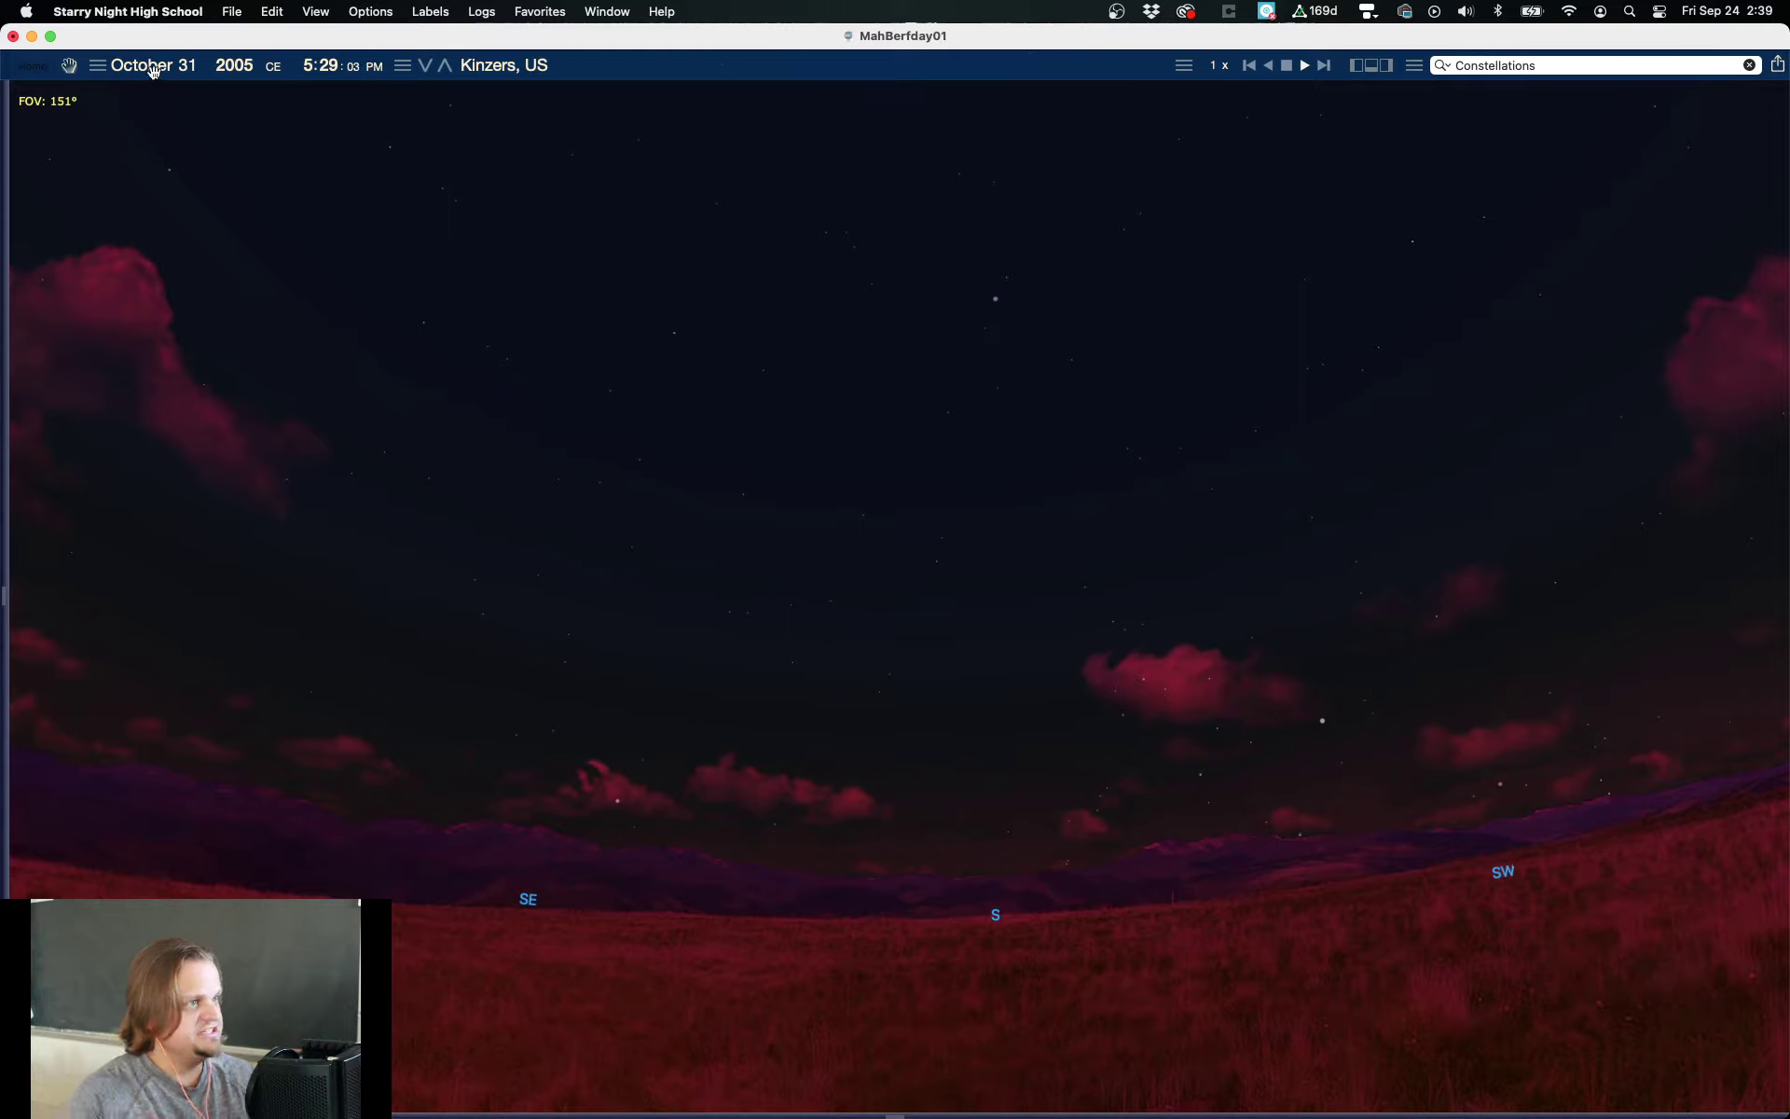
Step: Set the time to sunset on October 31, 2005, and advance it to about 5:25 PM
{"action": "left_click", "coordinate": [99, 66]}
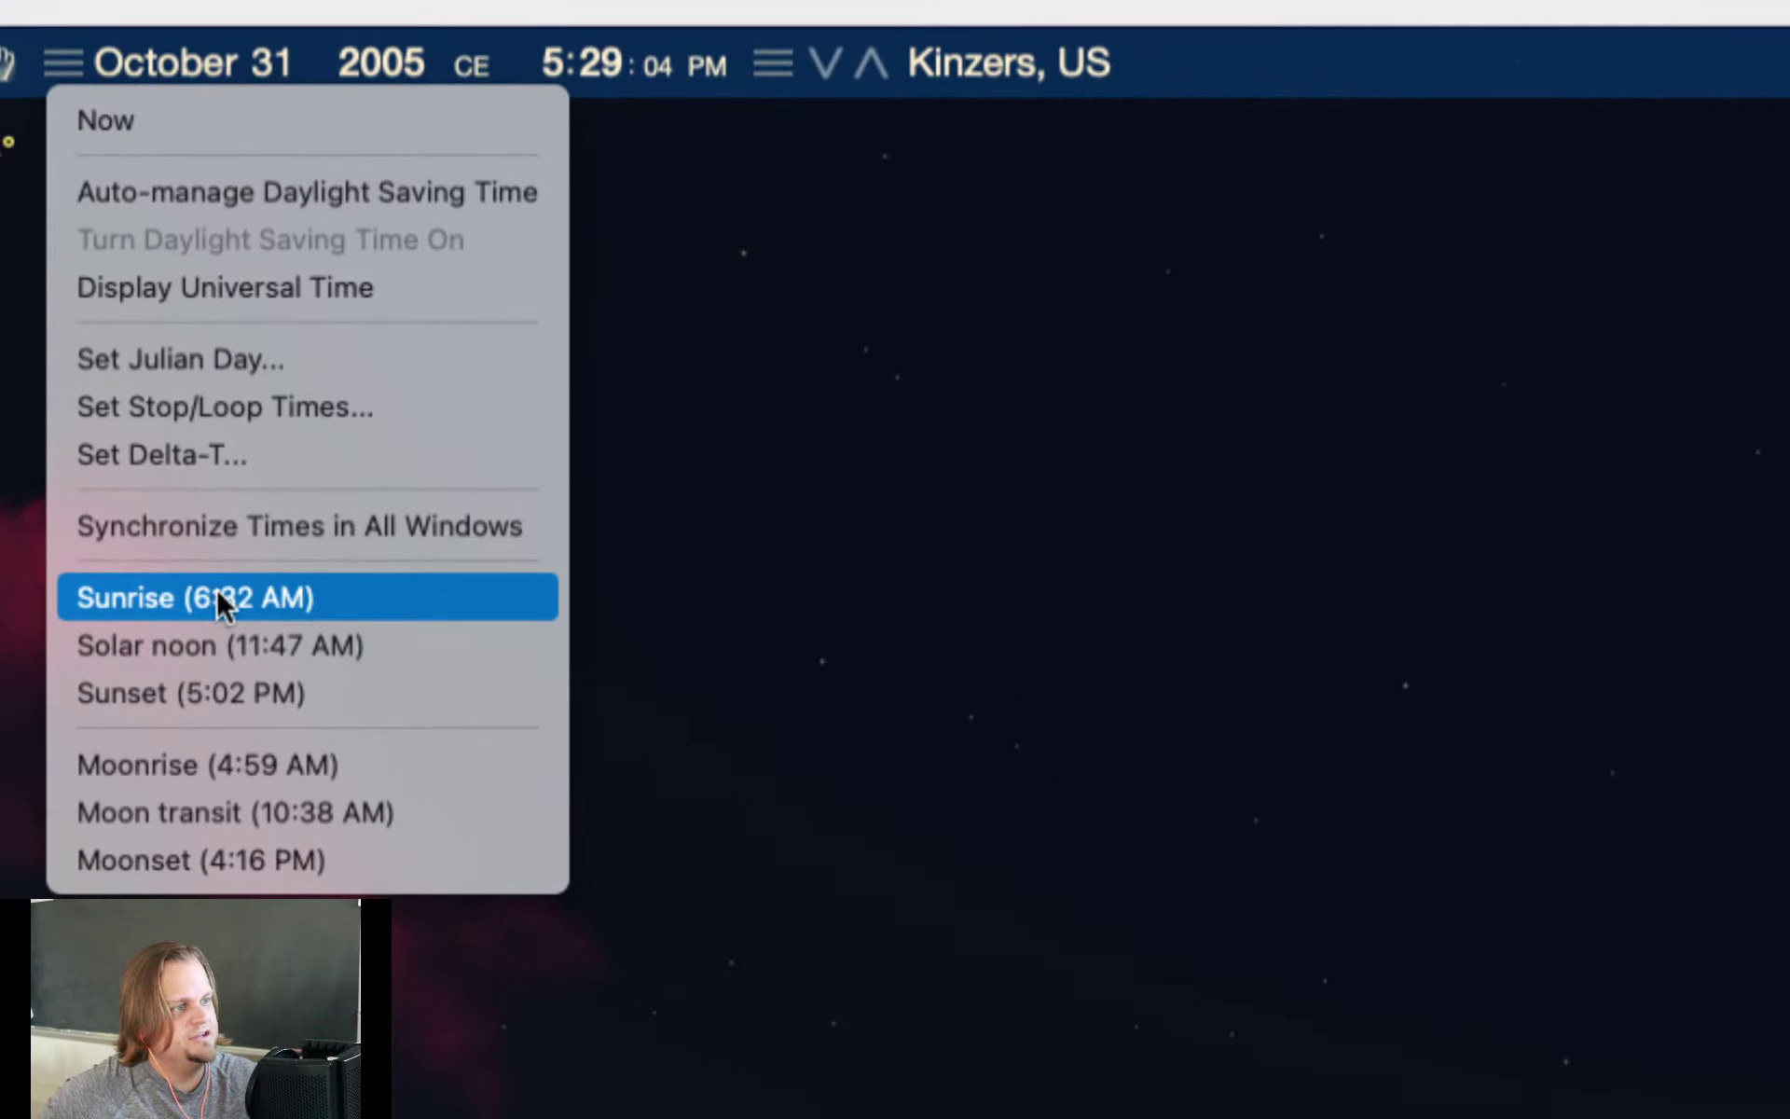
{"action": "left_click", "coordinate": [197, 692]}
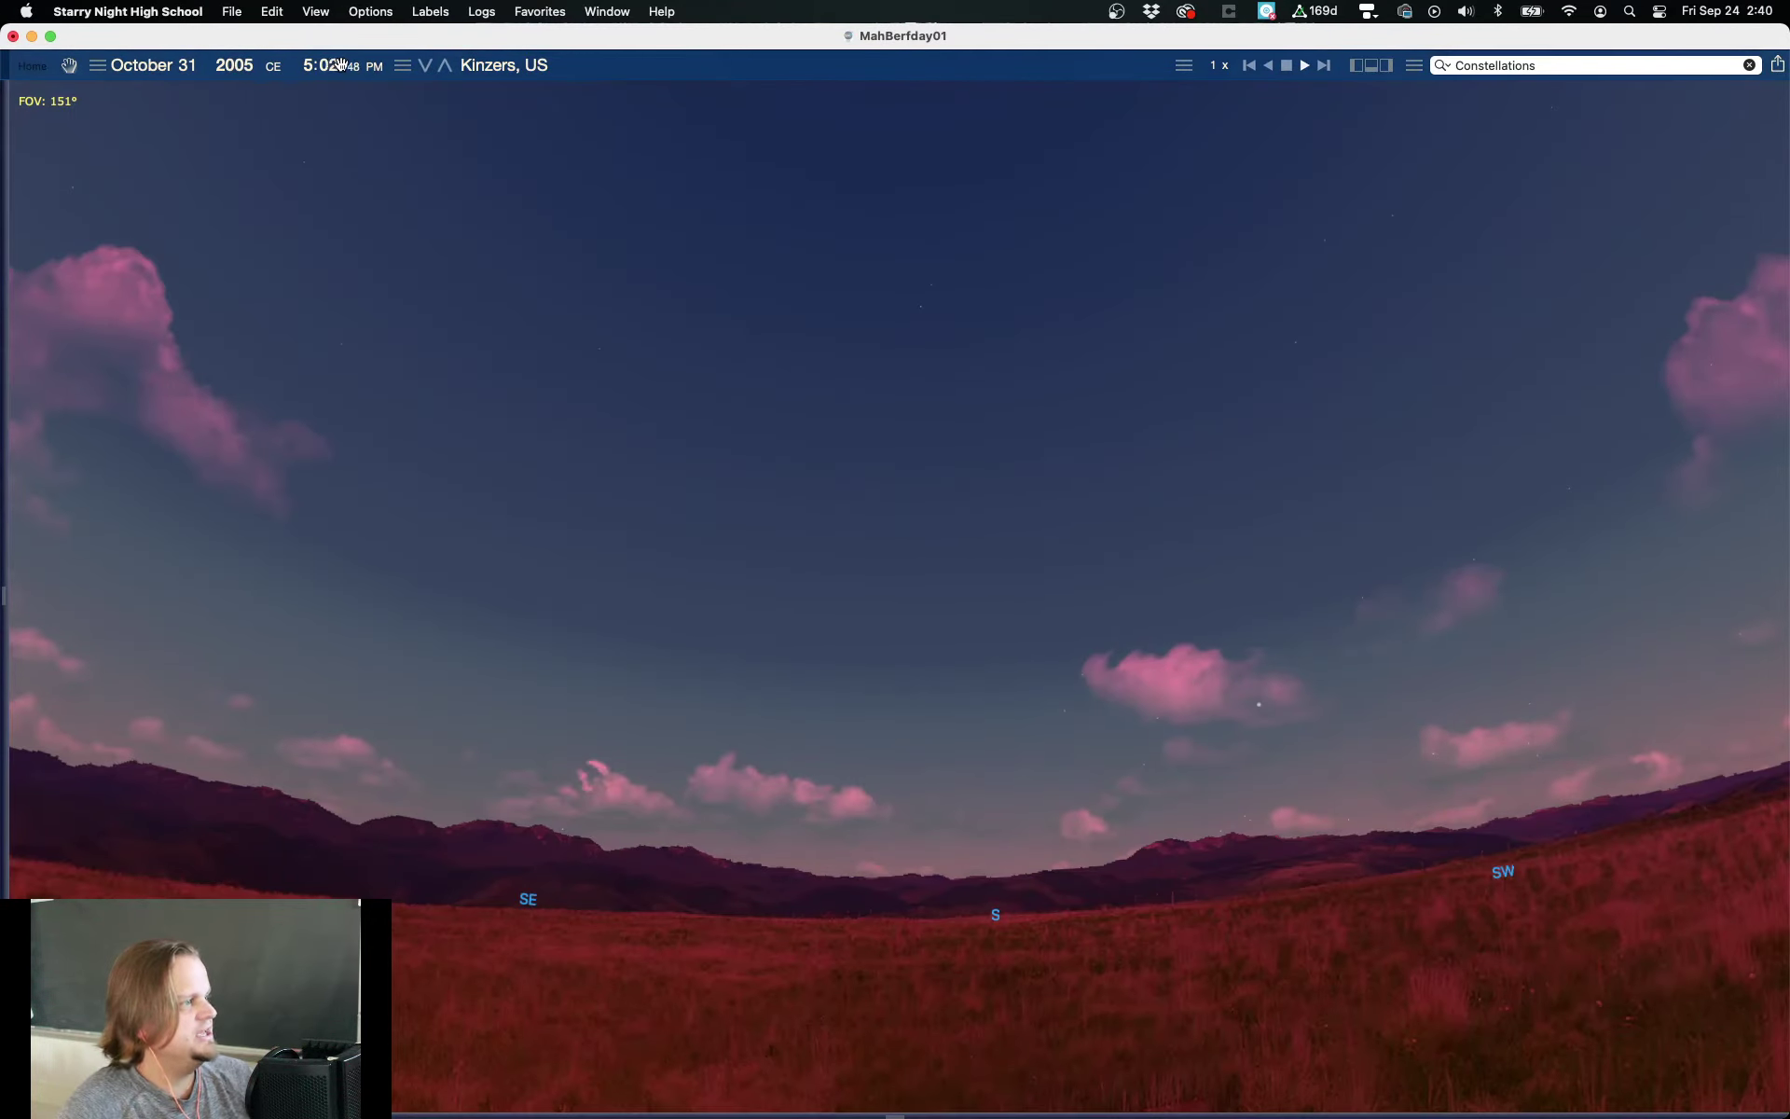
{"action": "scroll", "coordinate": [336, 64], "scroll_direction": "up", "scroll_amount": 17}
{"action": "scroll", "coordinate": [379, 64], "scroll_direction": "up", "scroll_amount": 6}
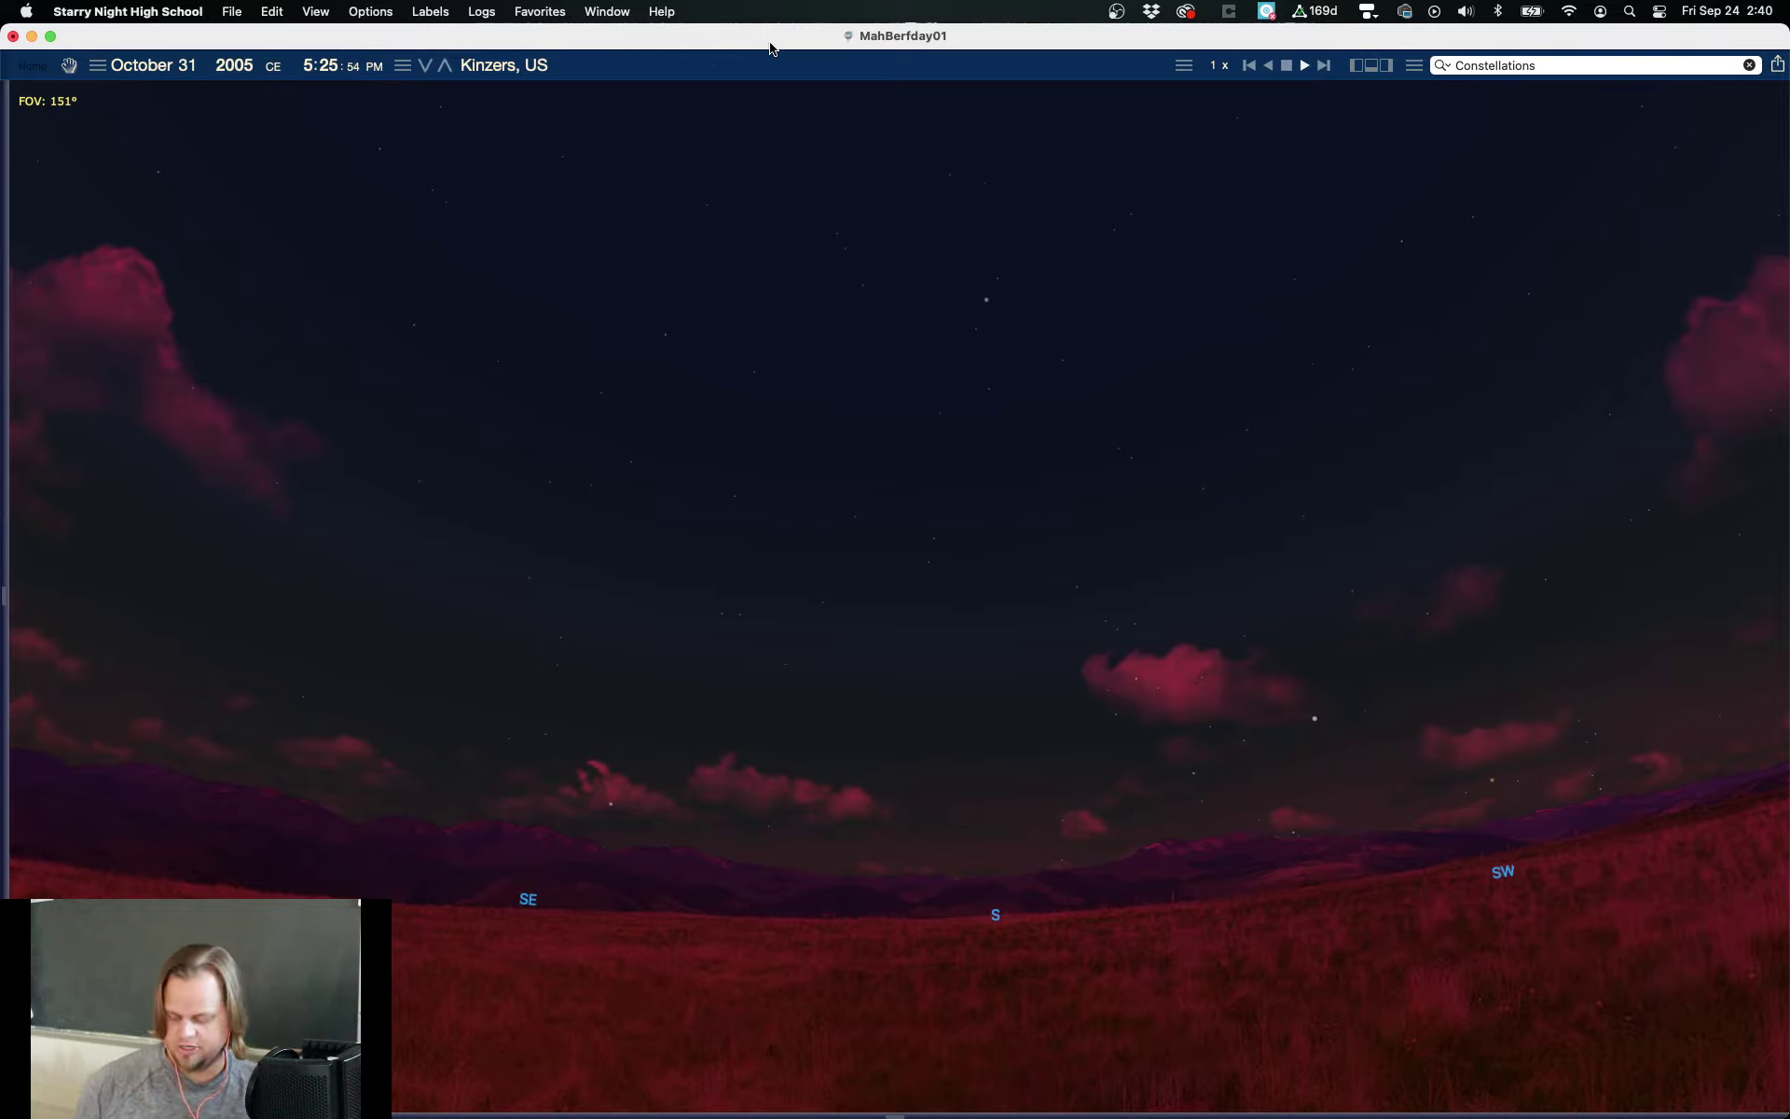
{"action": "key", "text": "super+s"}
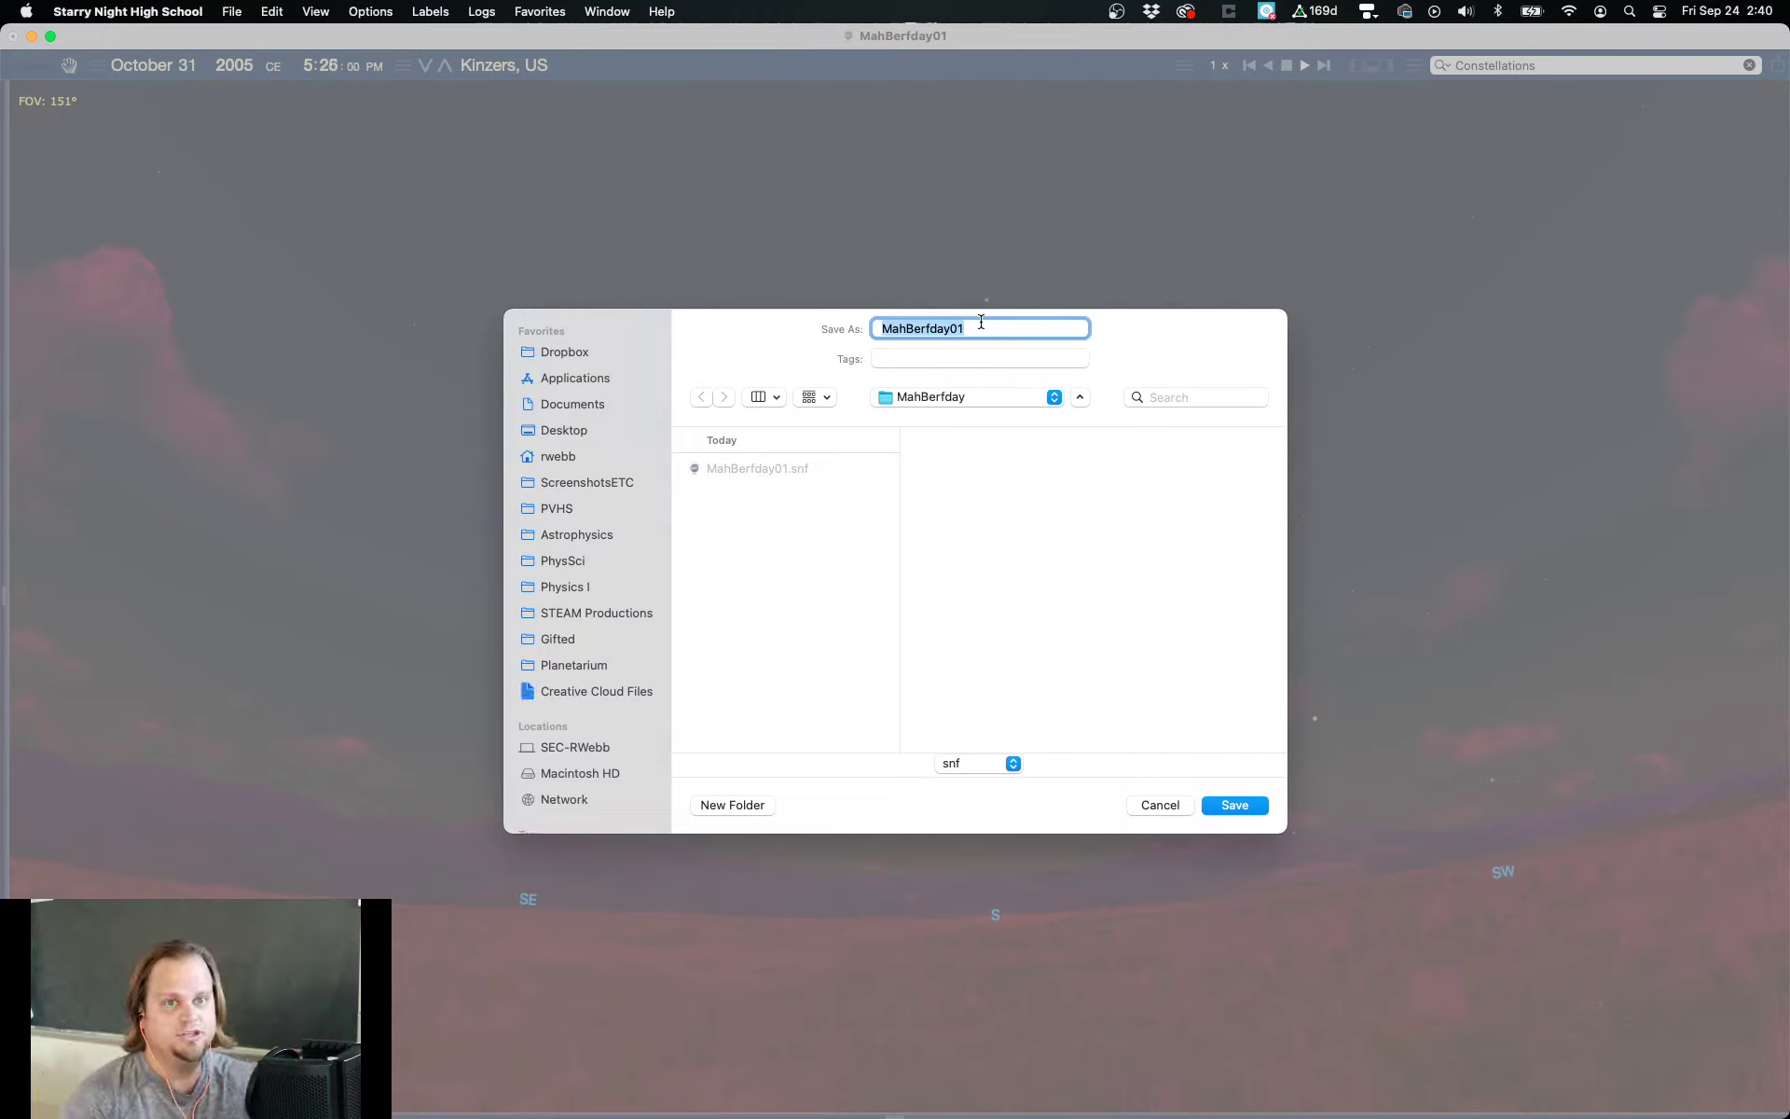
{"action": "left_click", "coordinate": [975, 400]}
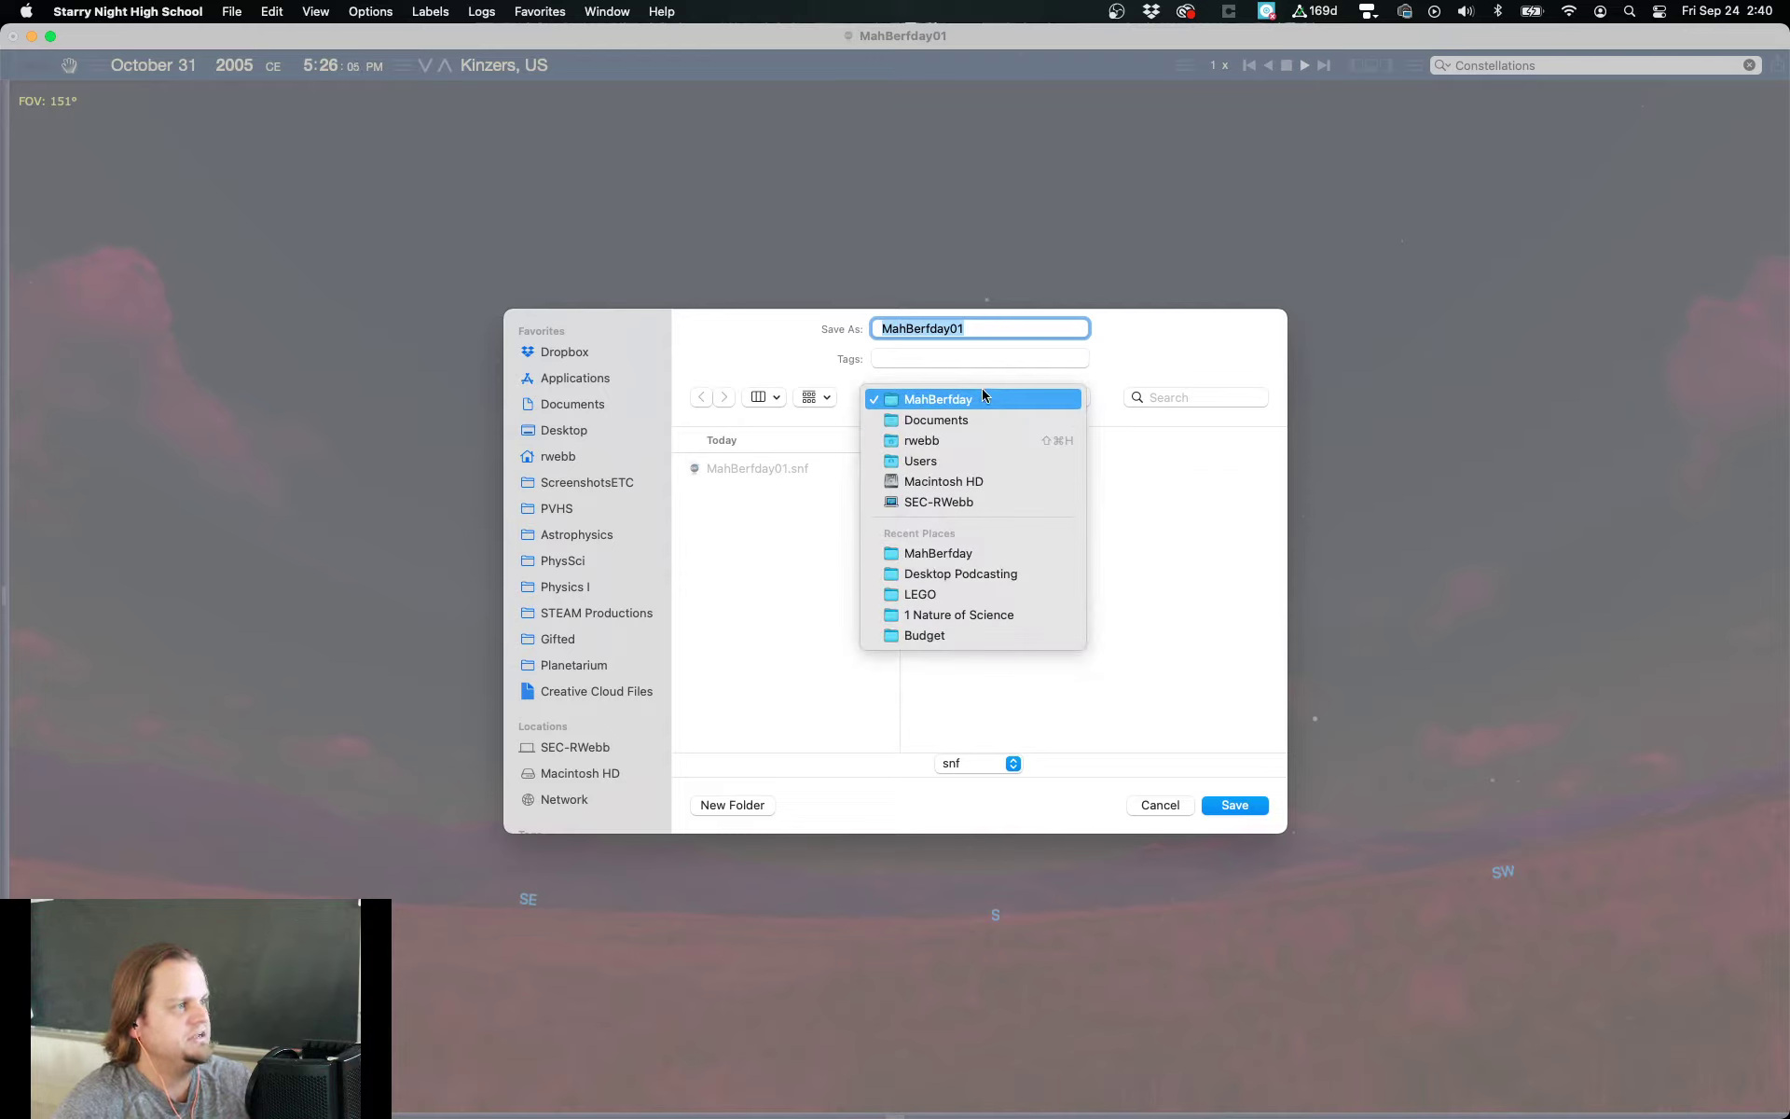
{"action": "left_click", "coordinate": [982, 394]}
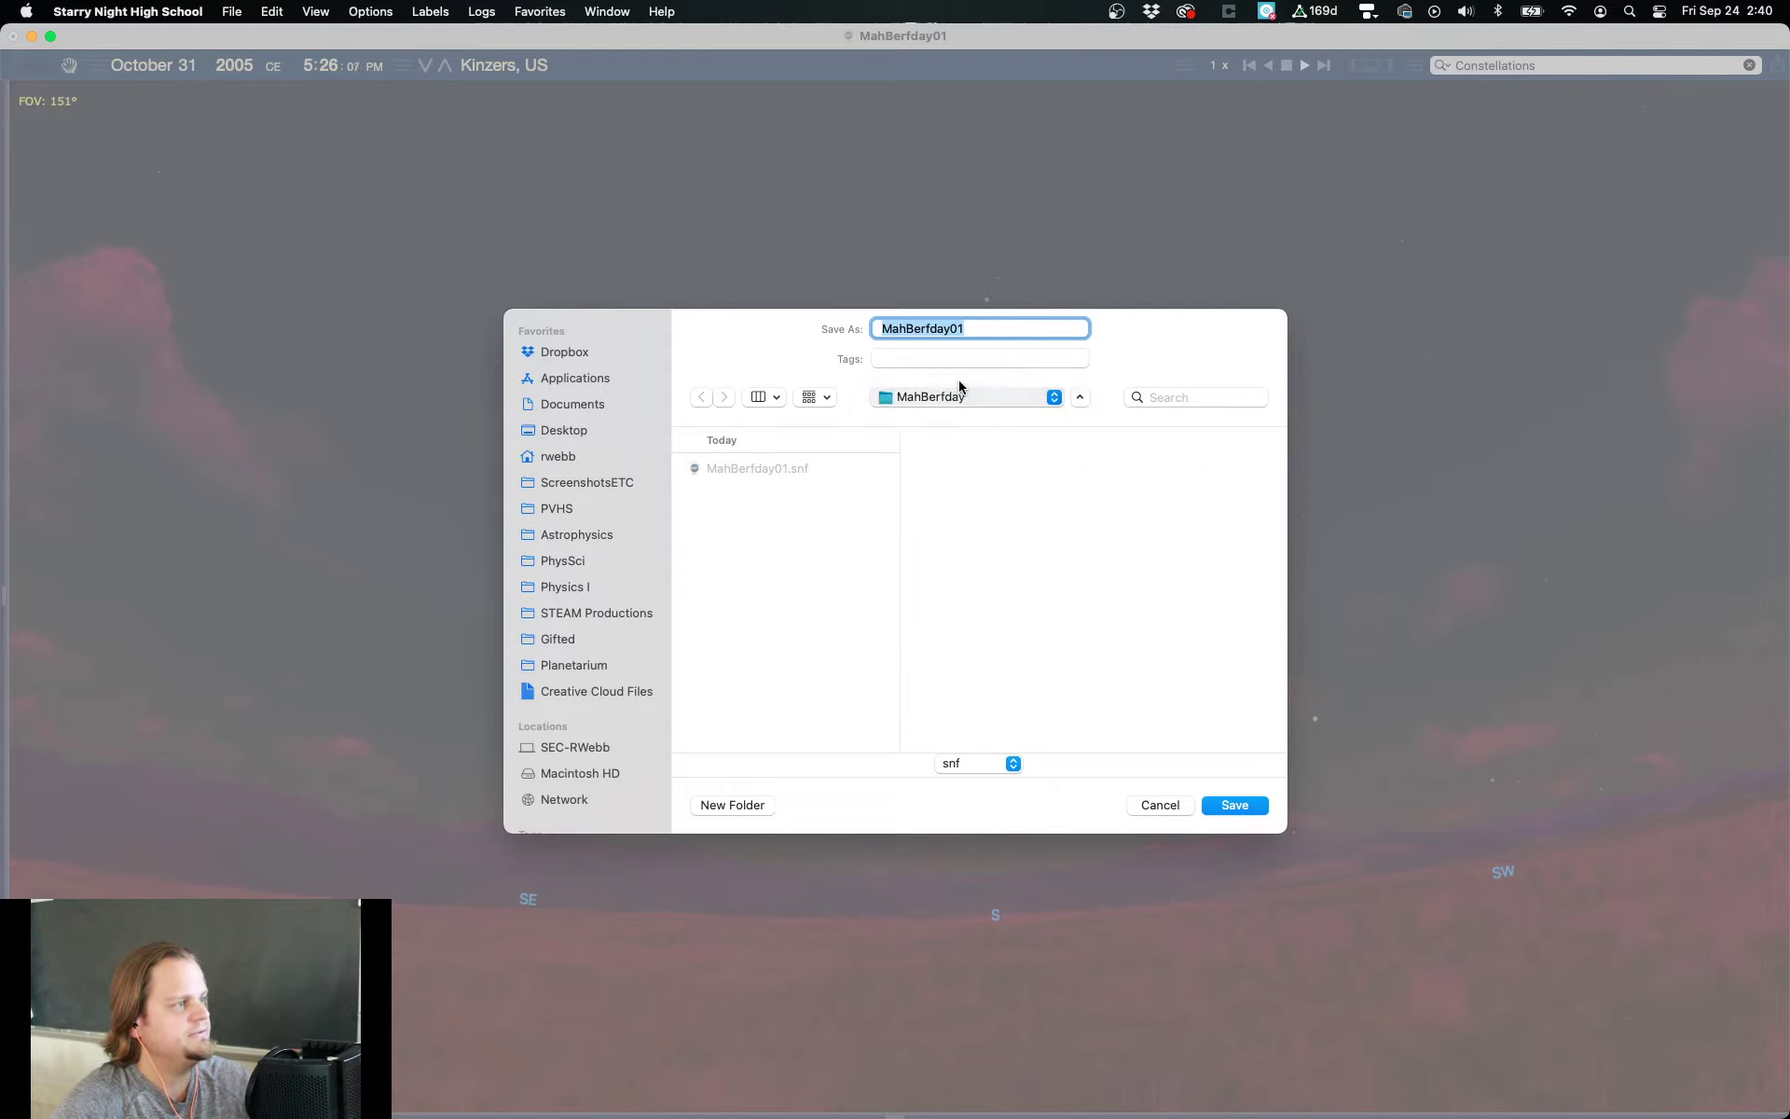
{"action": "left_click", "coordinate": [982, 326]}
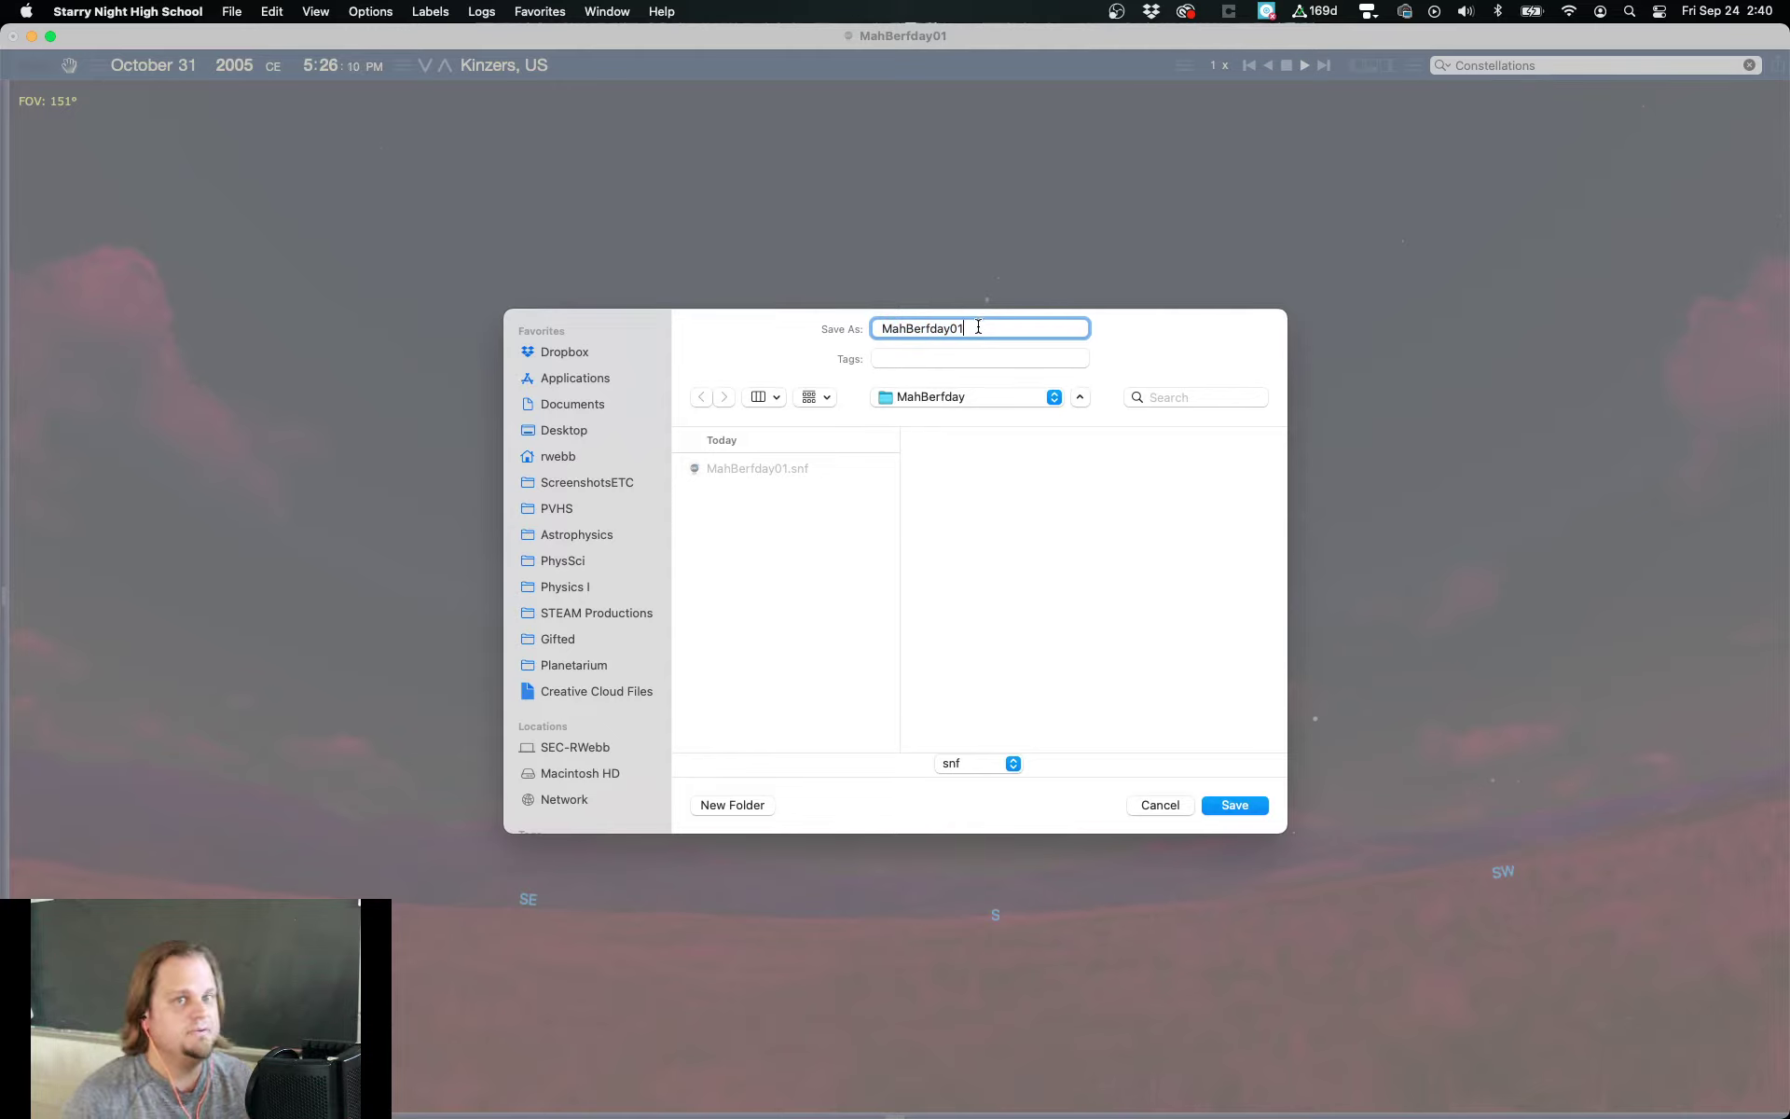
{"action": "left_click", "coordinate": [1172, 805]}
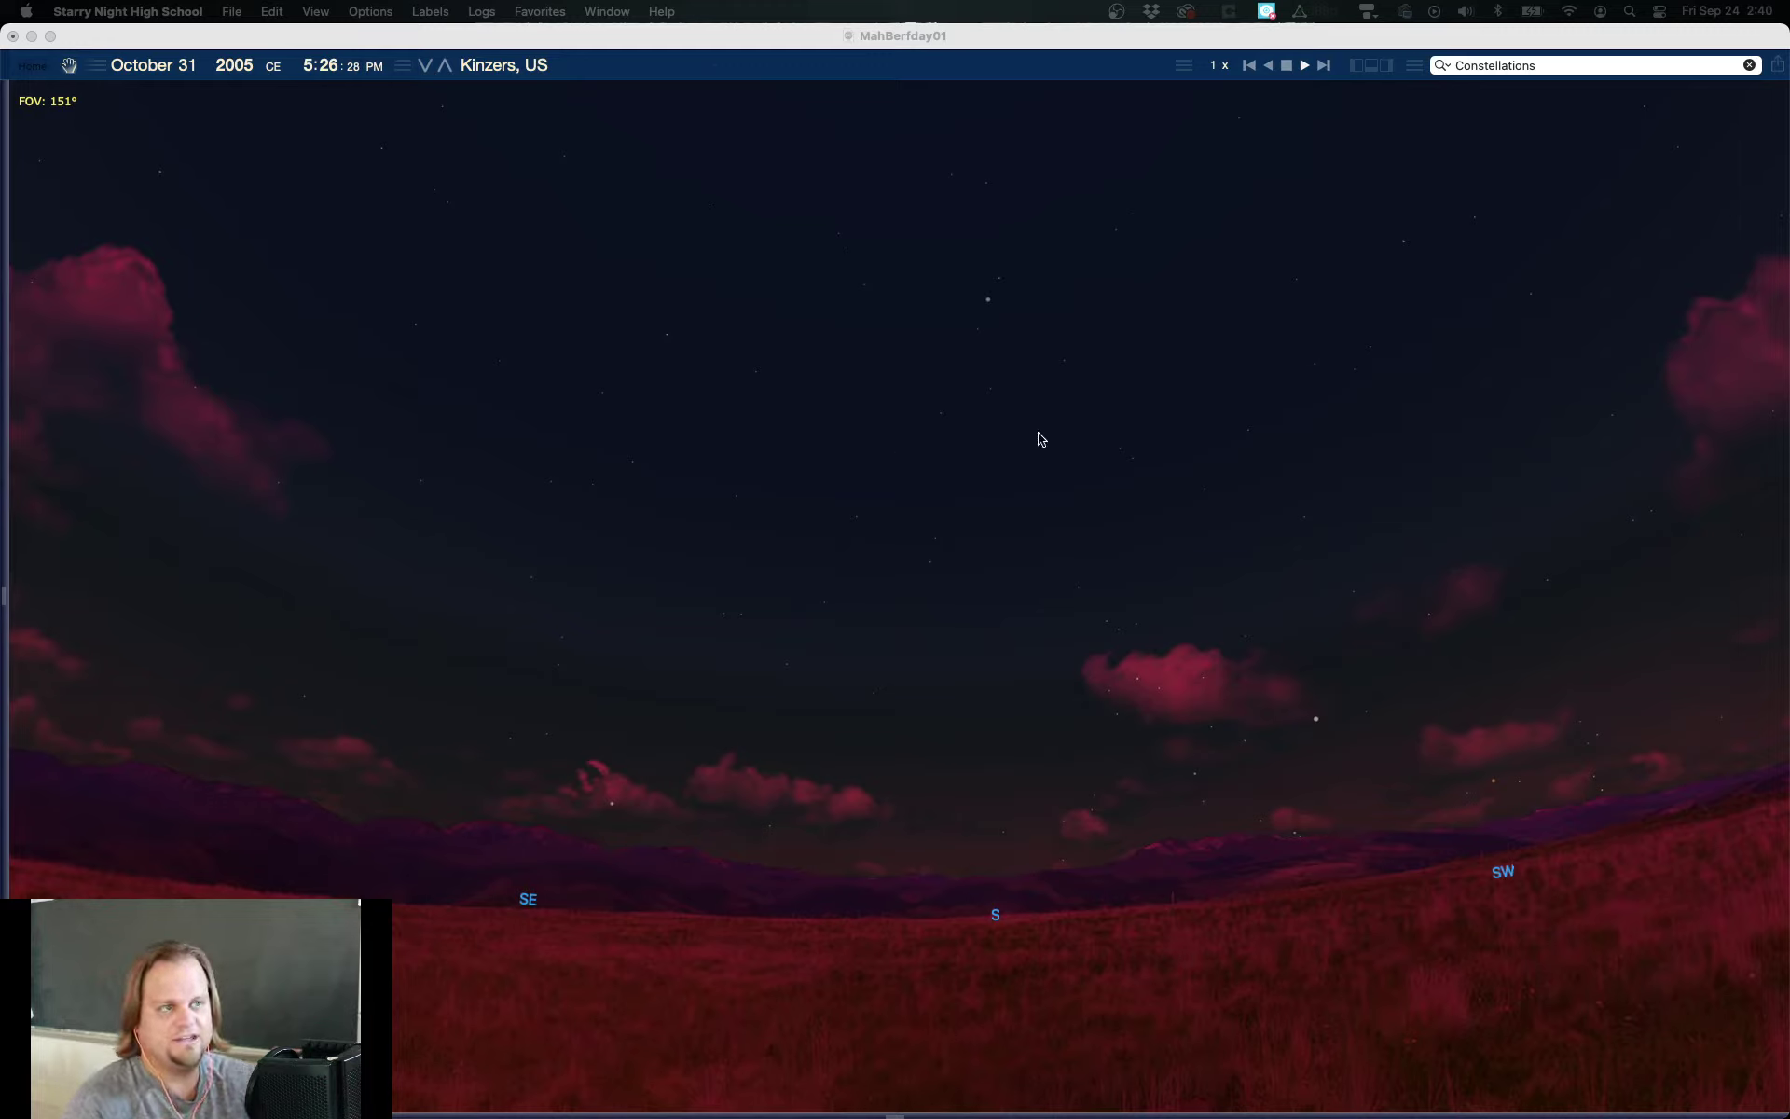
Step: Show the Planets list and turn on labels under its Planets-Moons display options
{"action": "left_click", "coordinate": [1419, 74]}
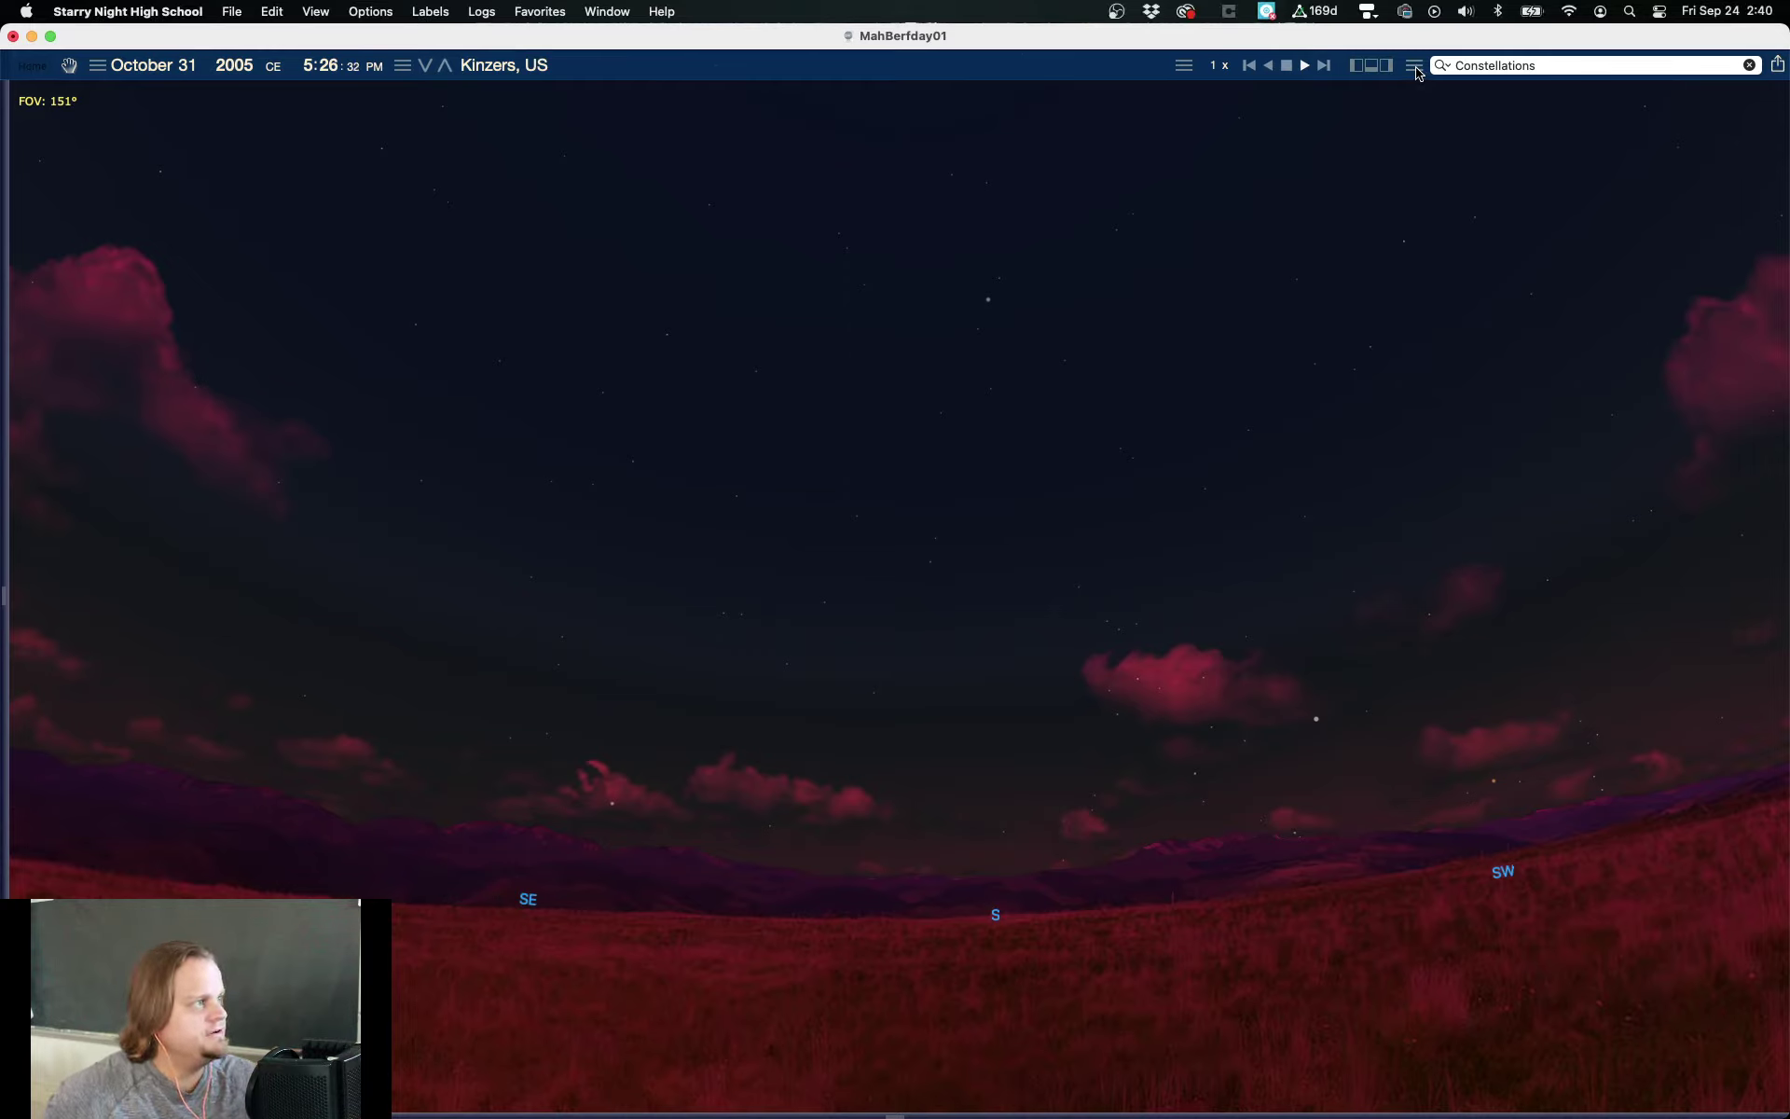
{"action": "left_click", "coordinate": [1414, 66]}
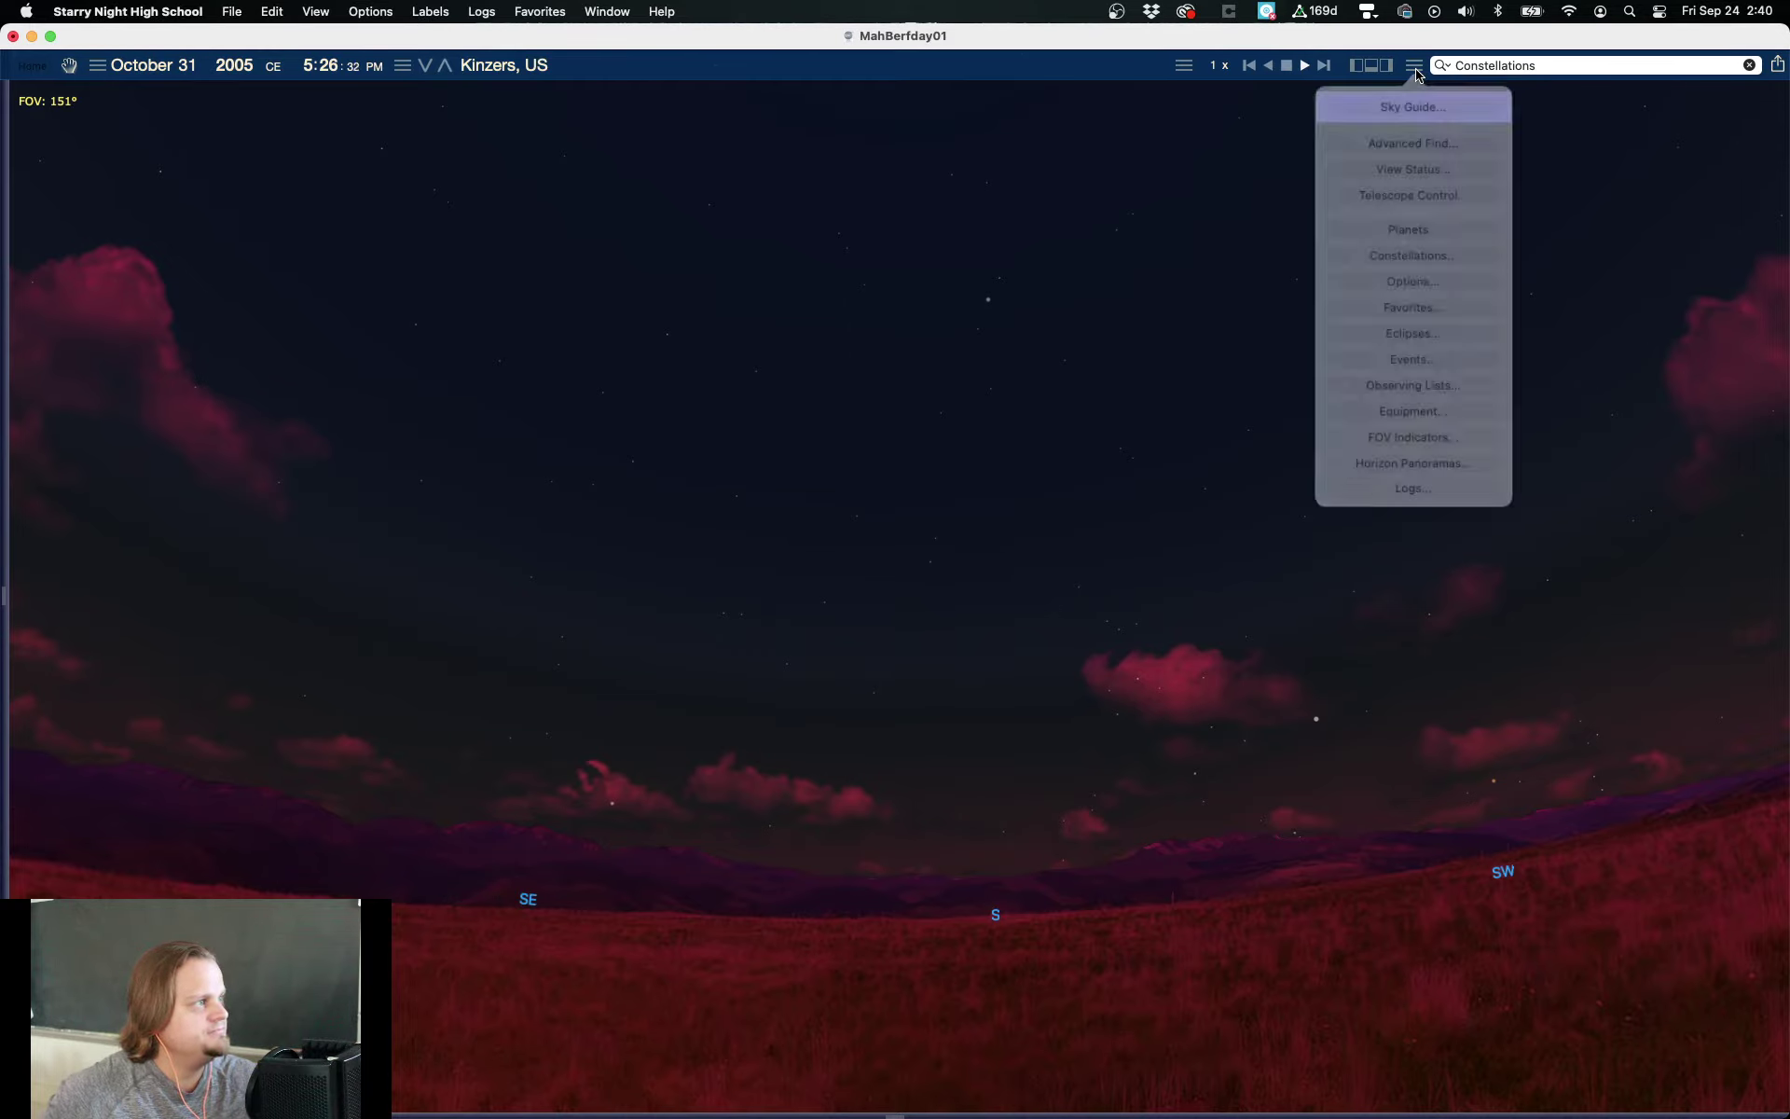
{"action": "left_click", "coordinate": [1407, 215]}
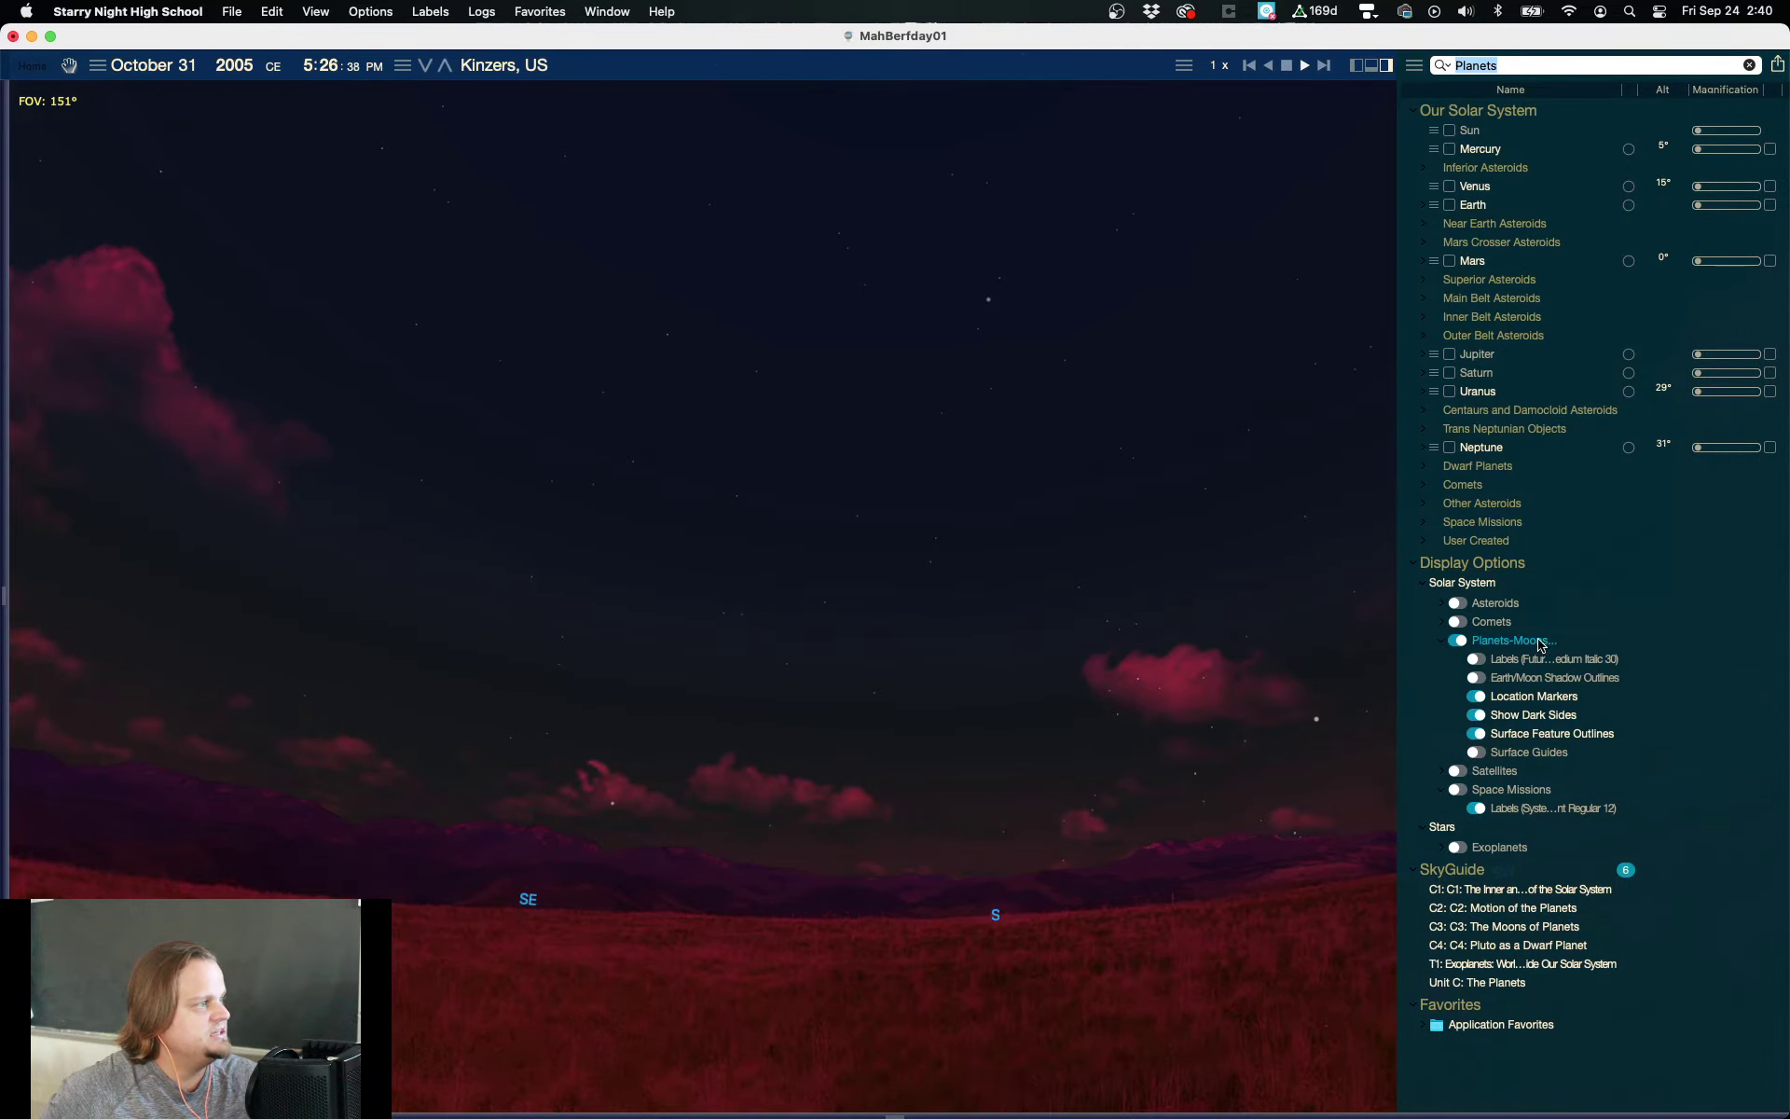
{"action": "mouse_move", "coordinate": [1548, 662]}
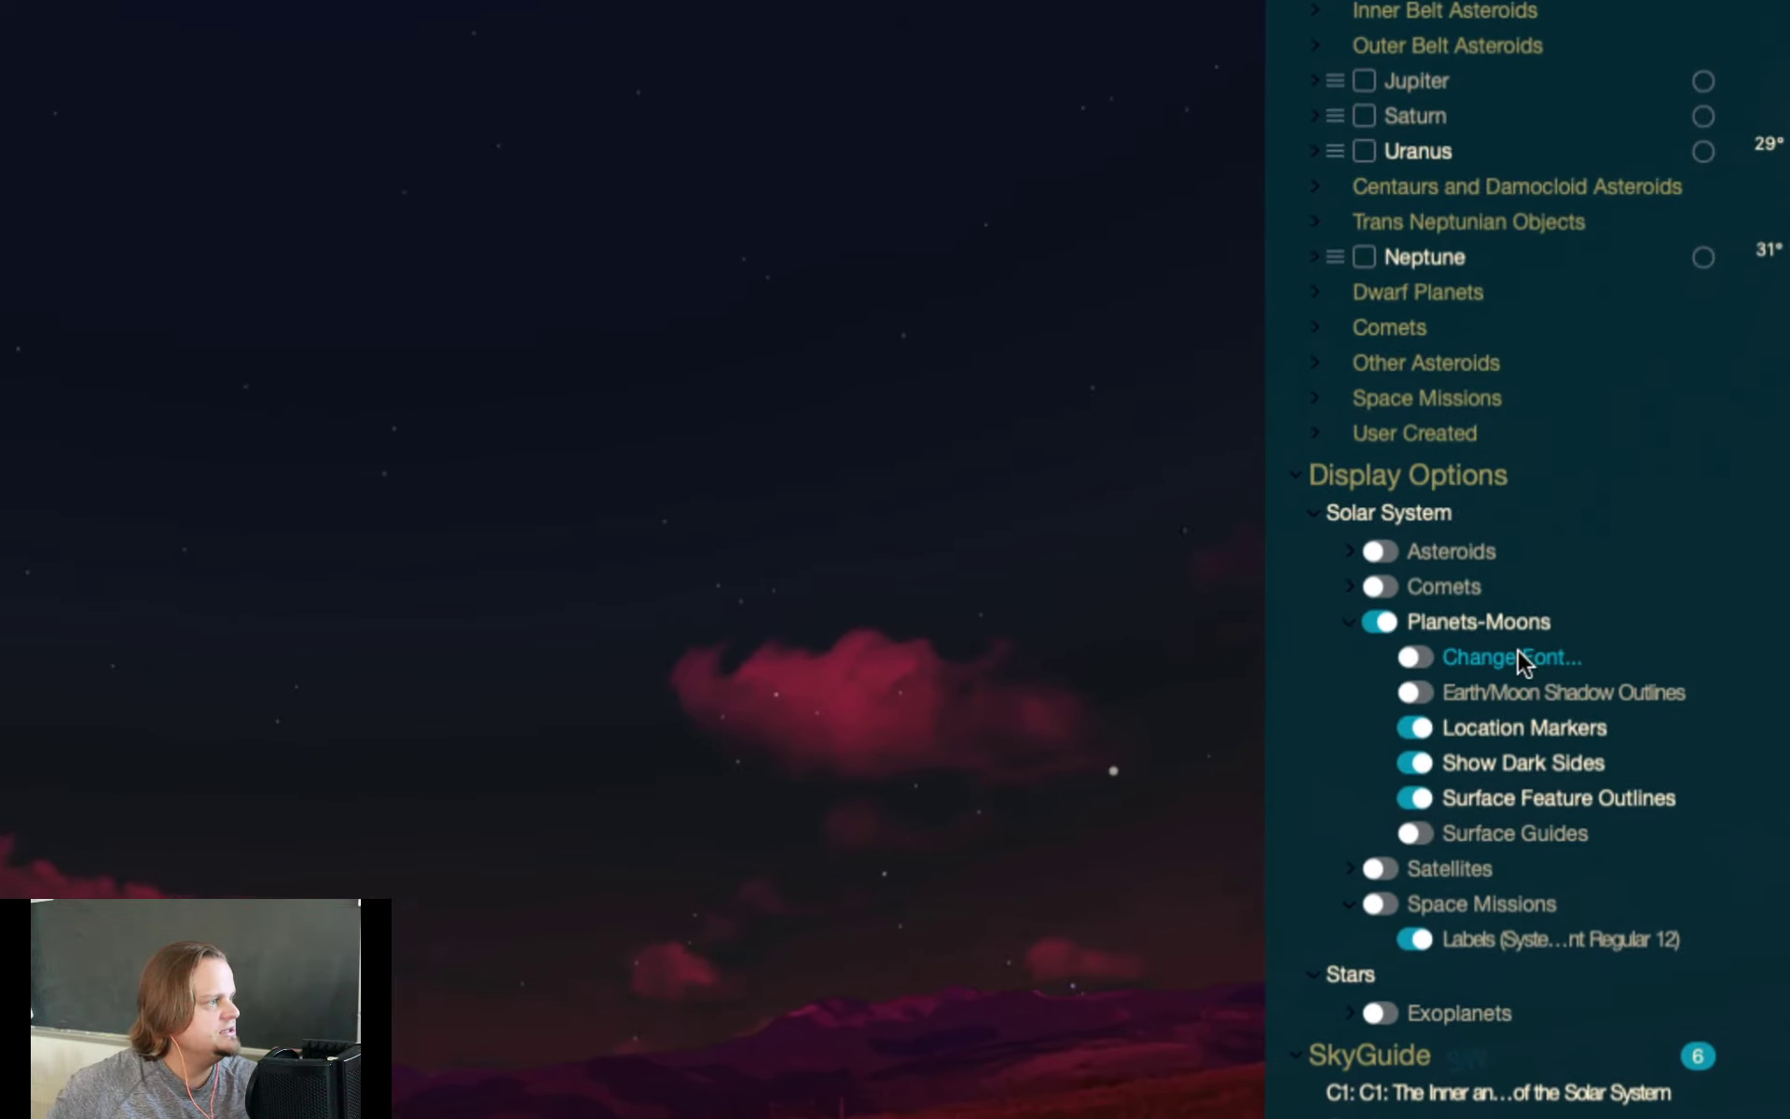
{"action": "left_click", "coordinate": [1415, 656]}
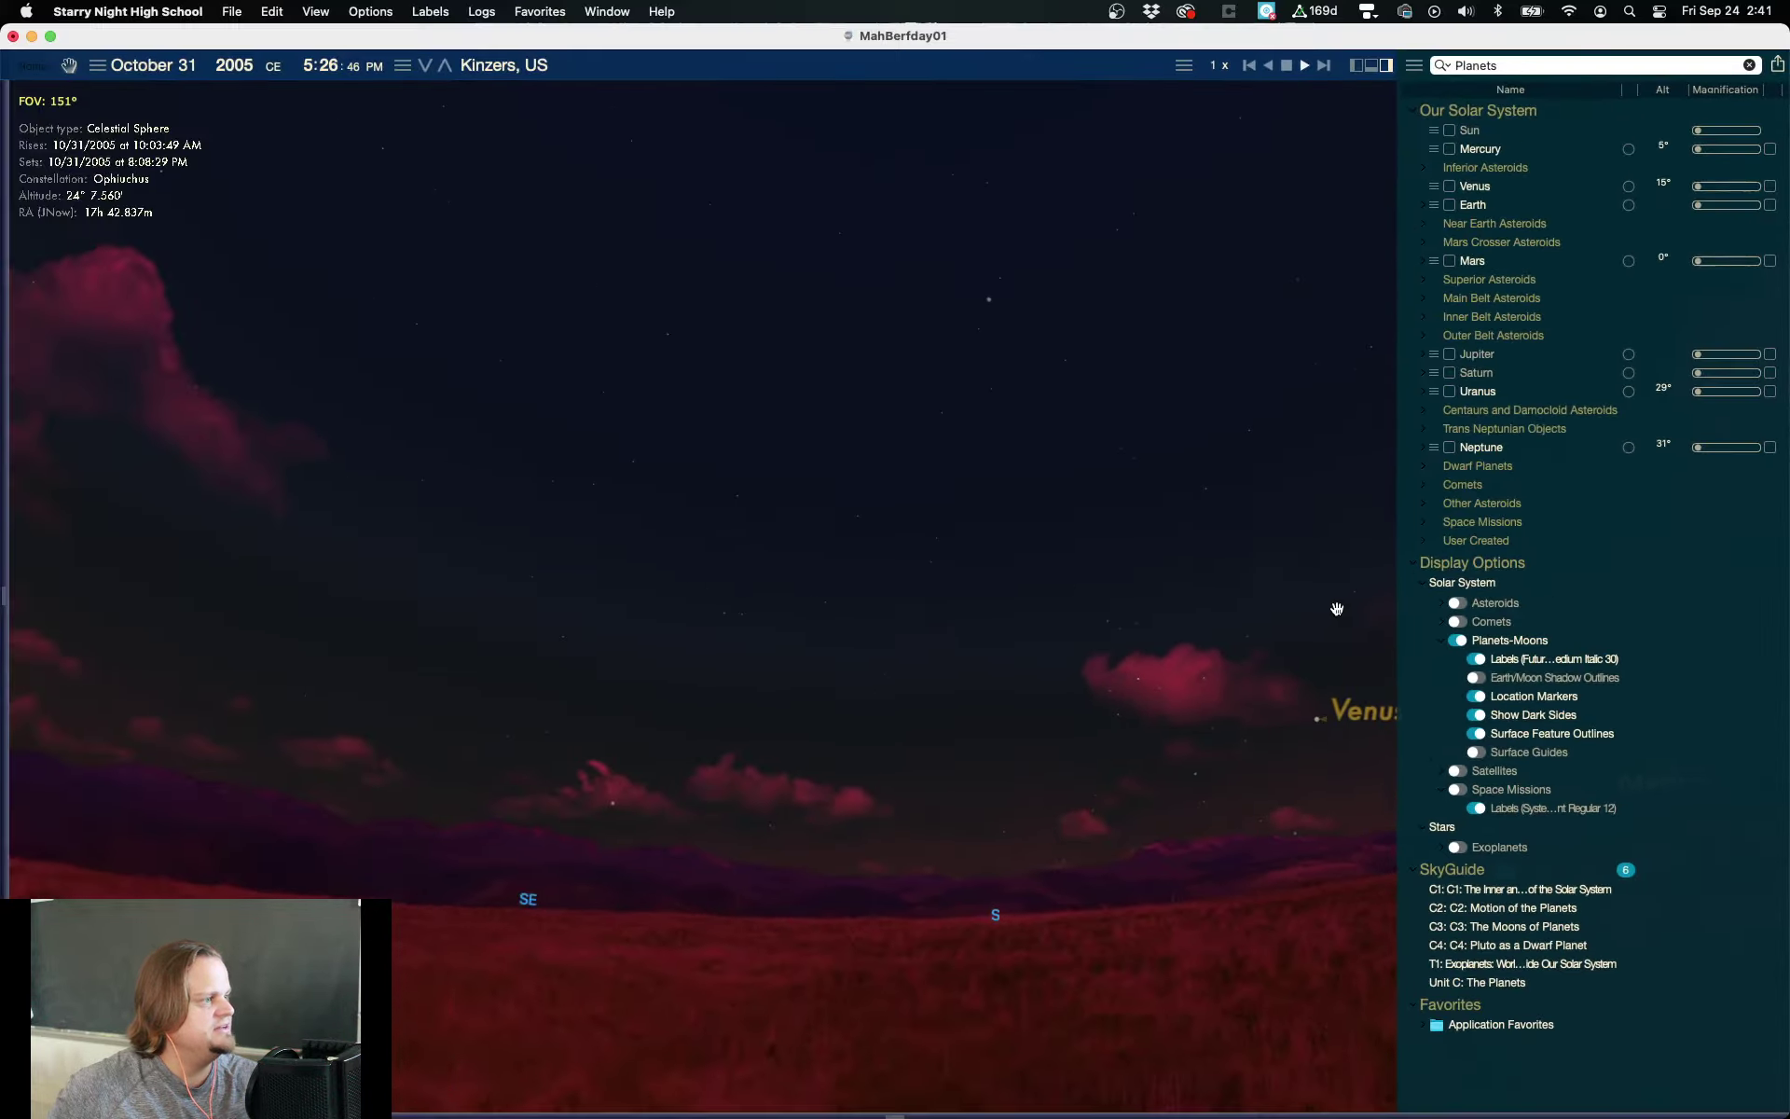
Step: Turn the view to bring Venus and Mercury into frame above the southwestern horizon, and hide the planets list
{"action": "left_click_drag", "start_coordinate": [1204, 511], "coordinate": [982, 500]}
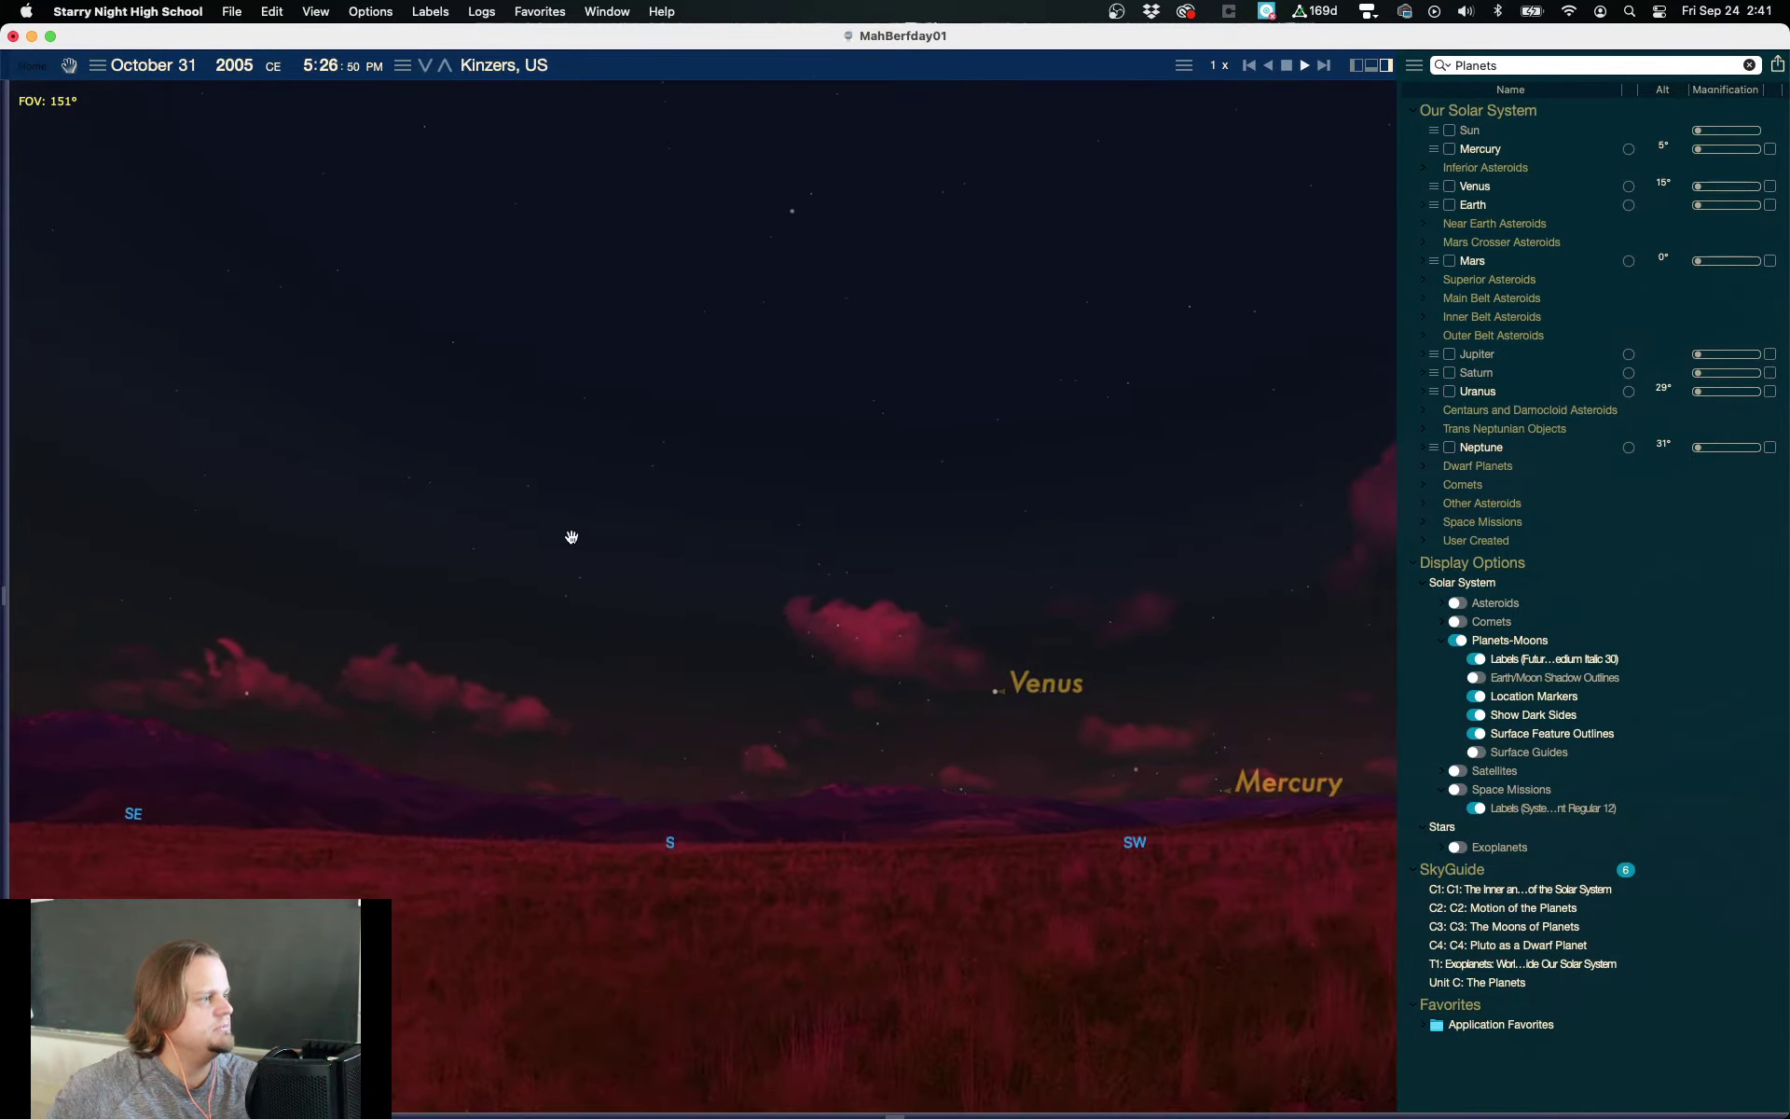
{"action": "left_click_drag", "start_coordinate": [575, 538], "coordinate": [691, 591]}
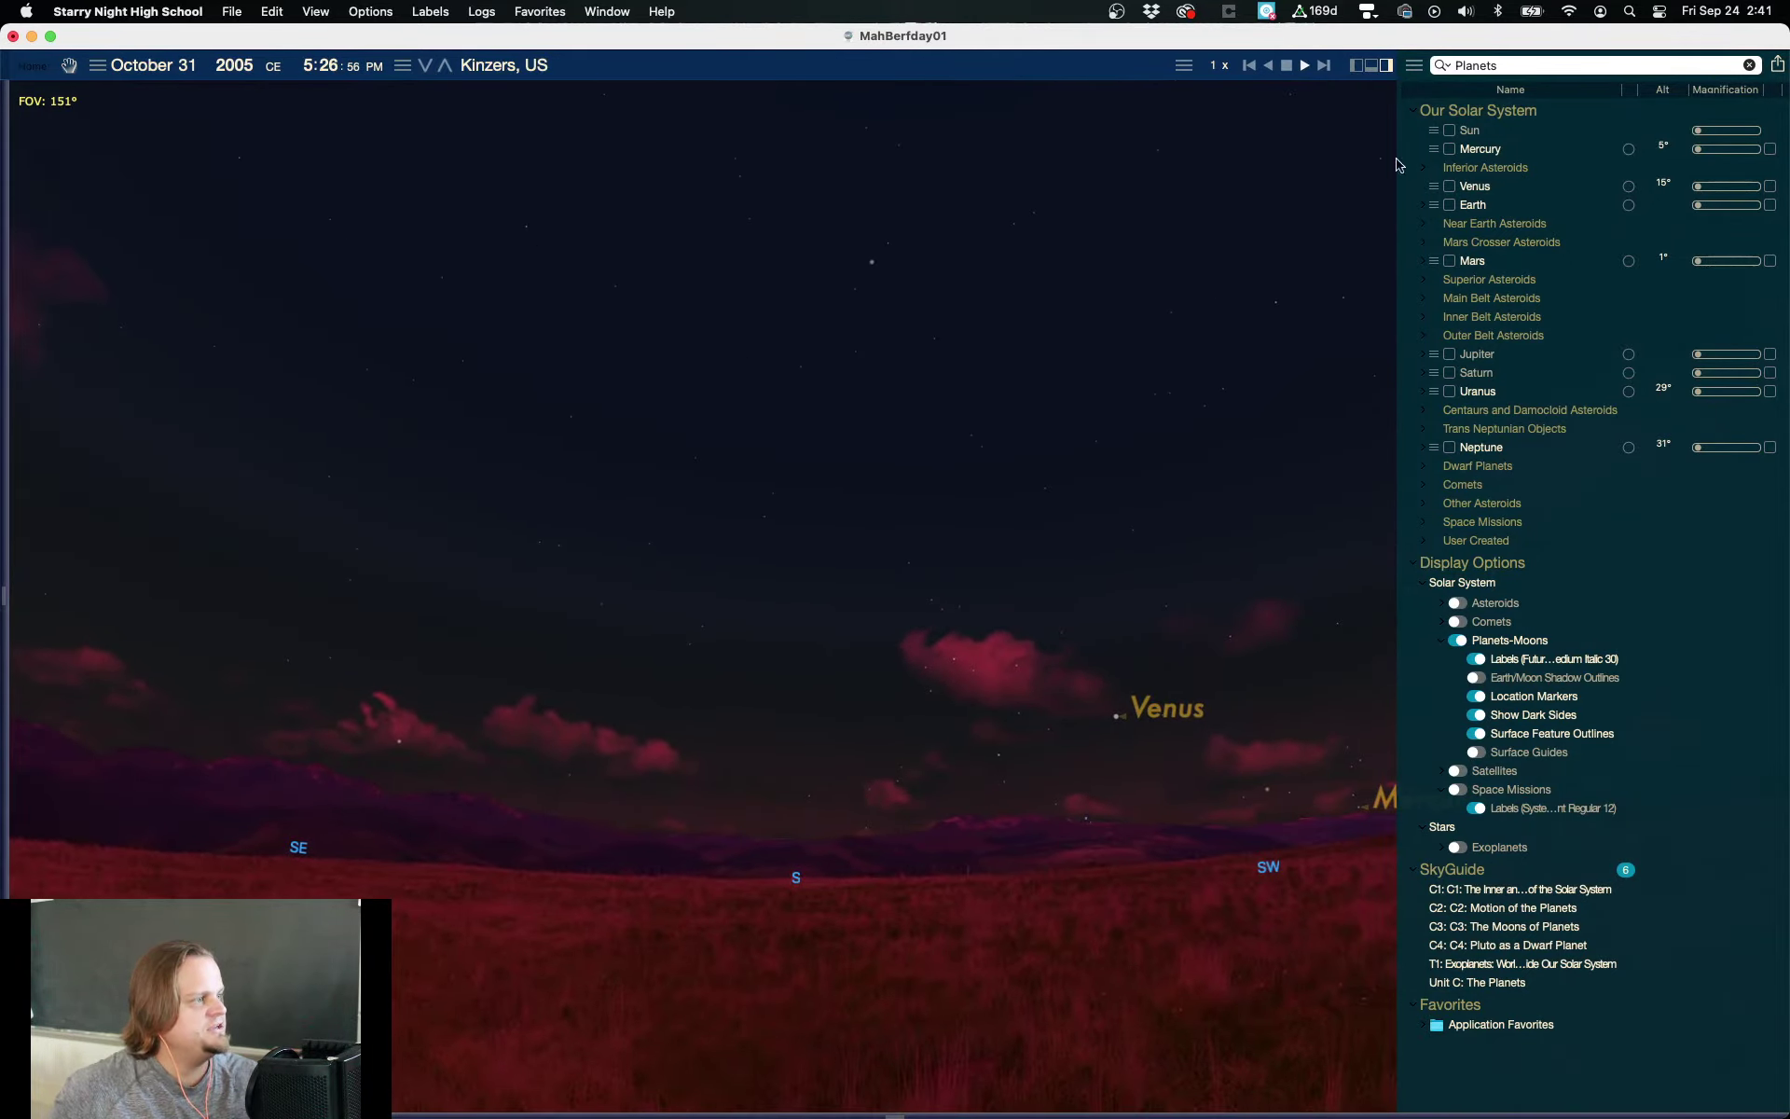
{"action": "left_click", "coordinate": [1393, 66]}
{"action": "left_click_drag", "start_coordinate": [1236, 384], "coordinate": [1275, 396]}
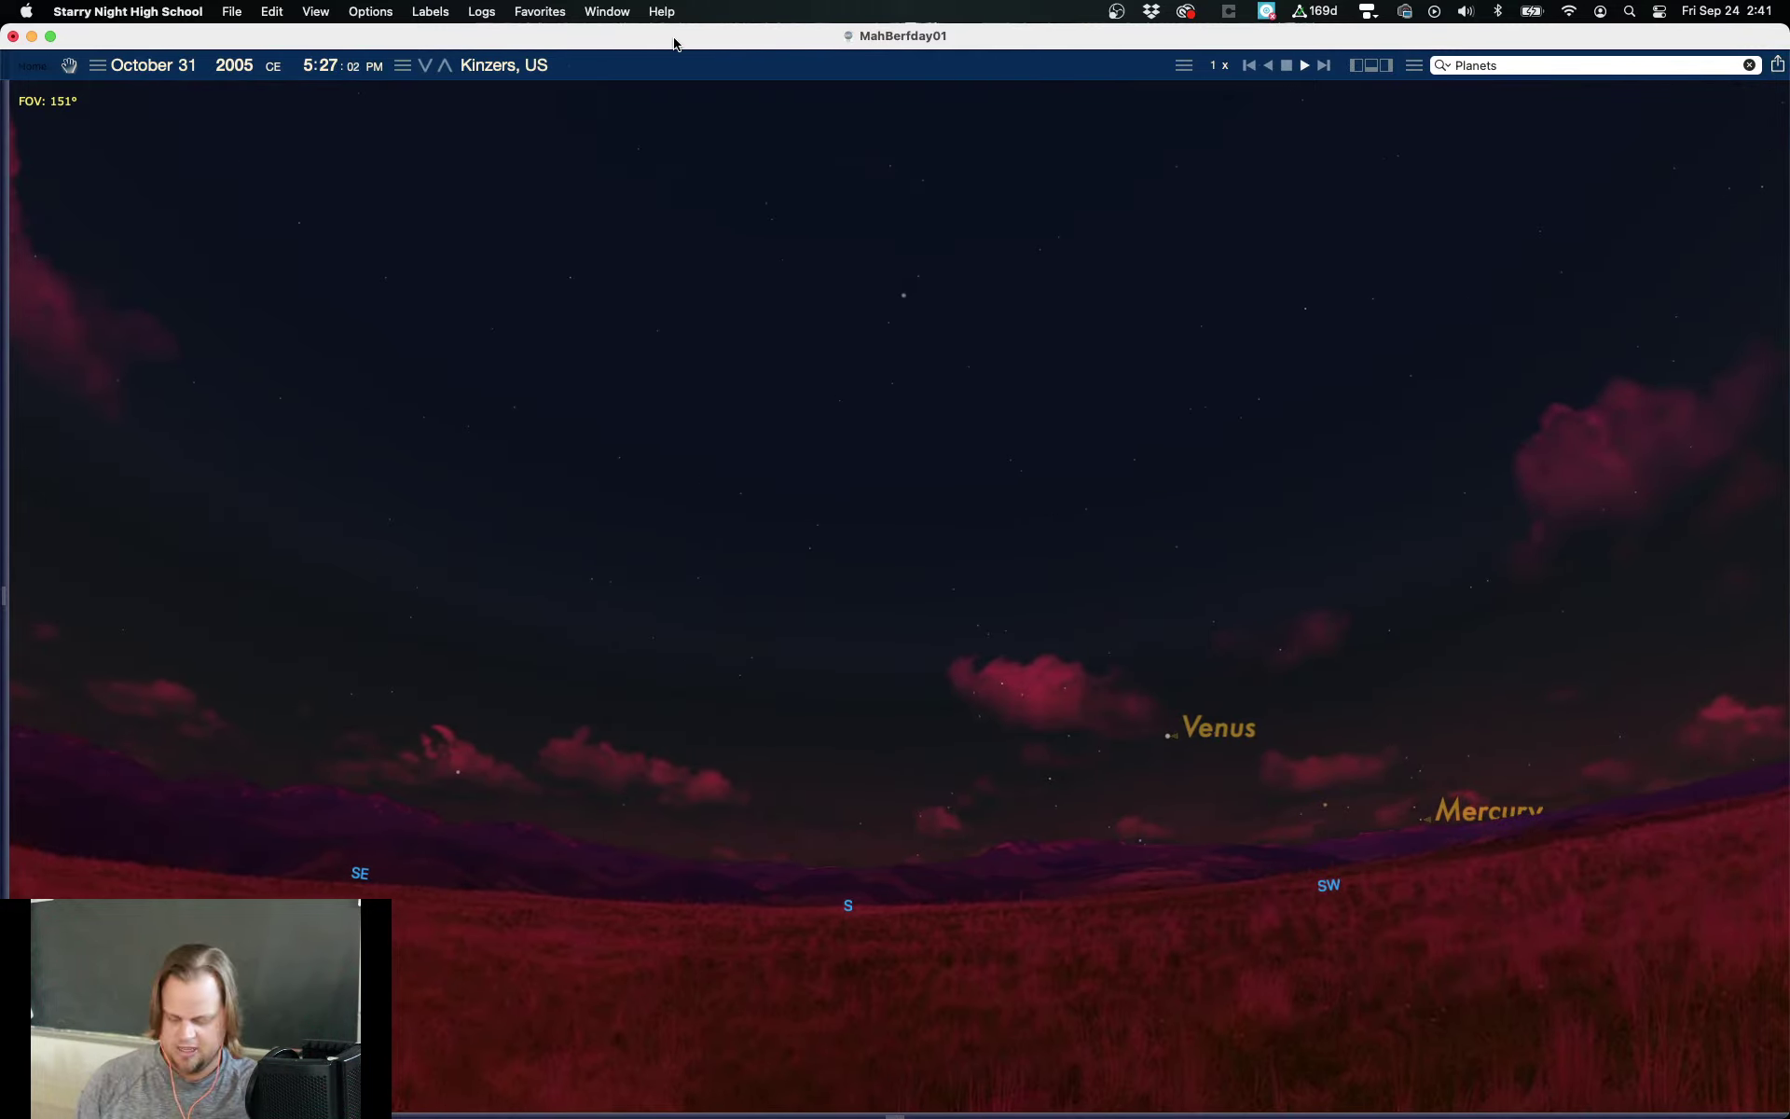
Step: Save a copy of the labelled planets view as MahBerfday02 in the MahBerfday folder
{"action": "left_click", "coordinate": [237, 13]}
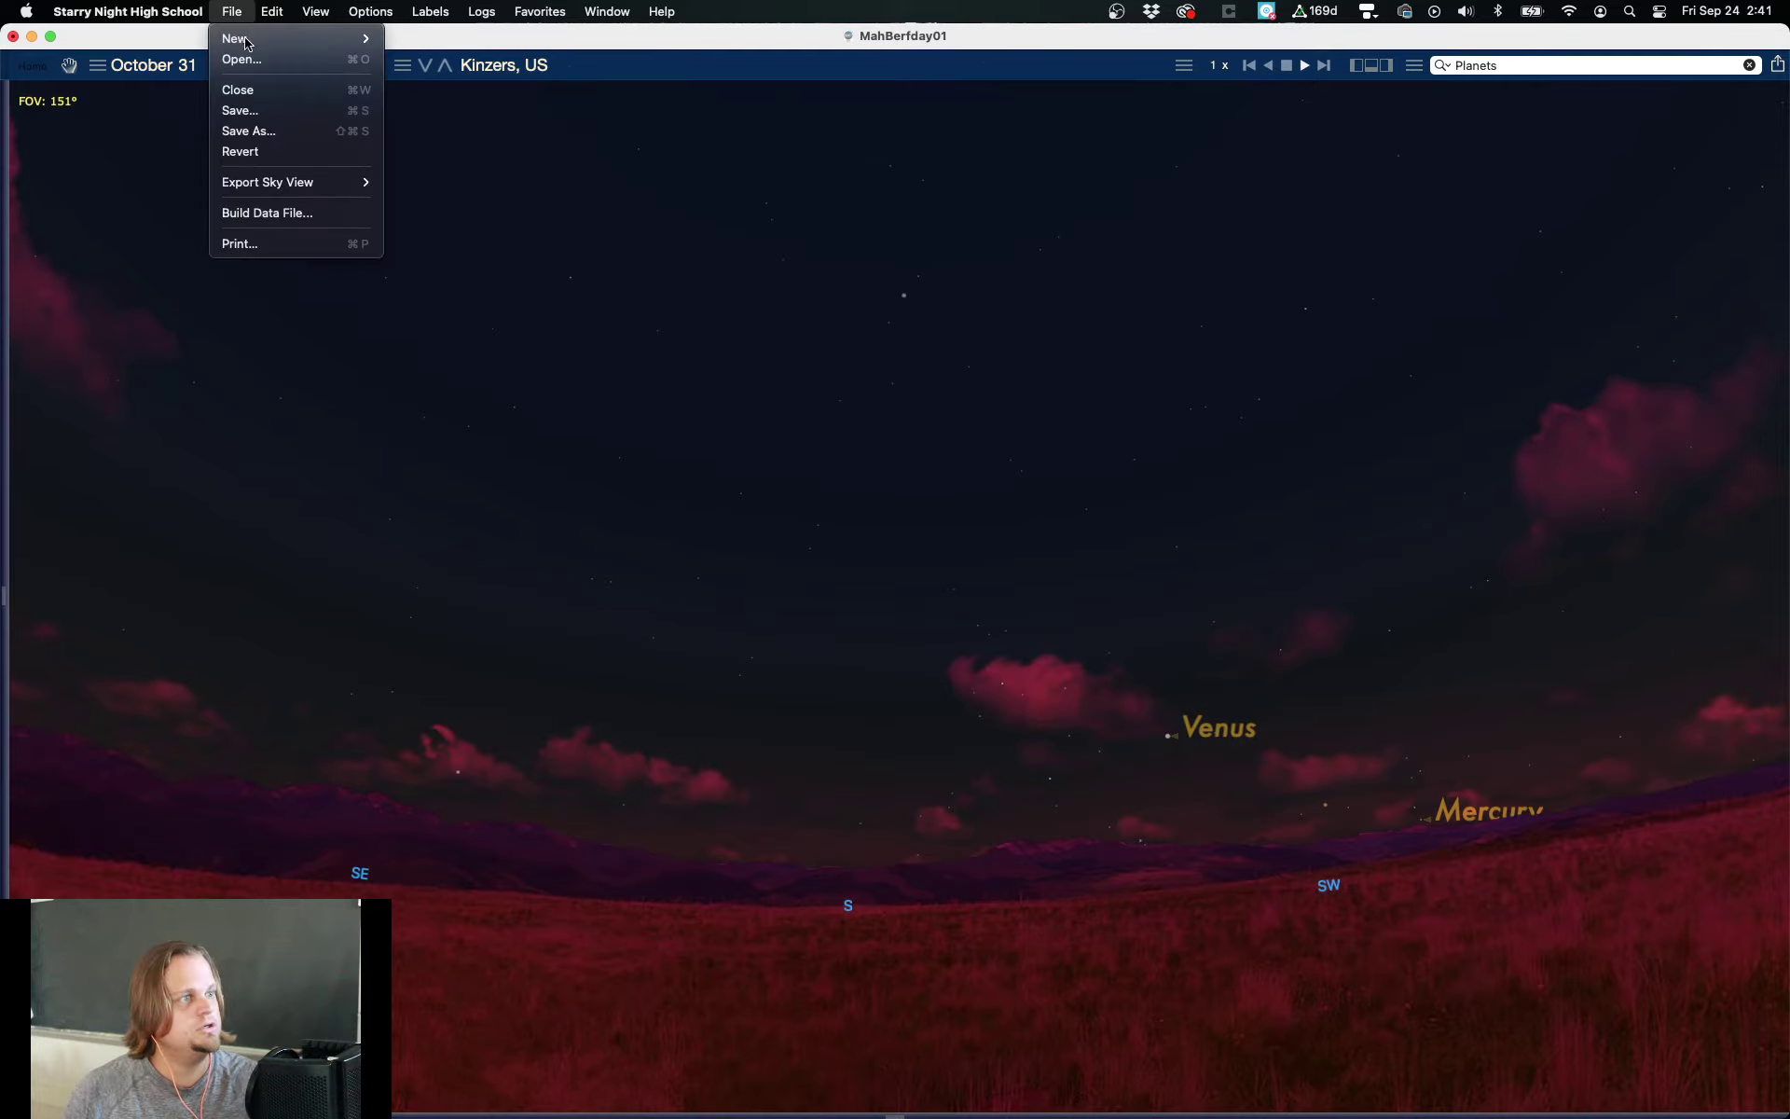
{"action": "left_click", "coordinate": [254, 133]}
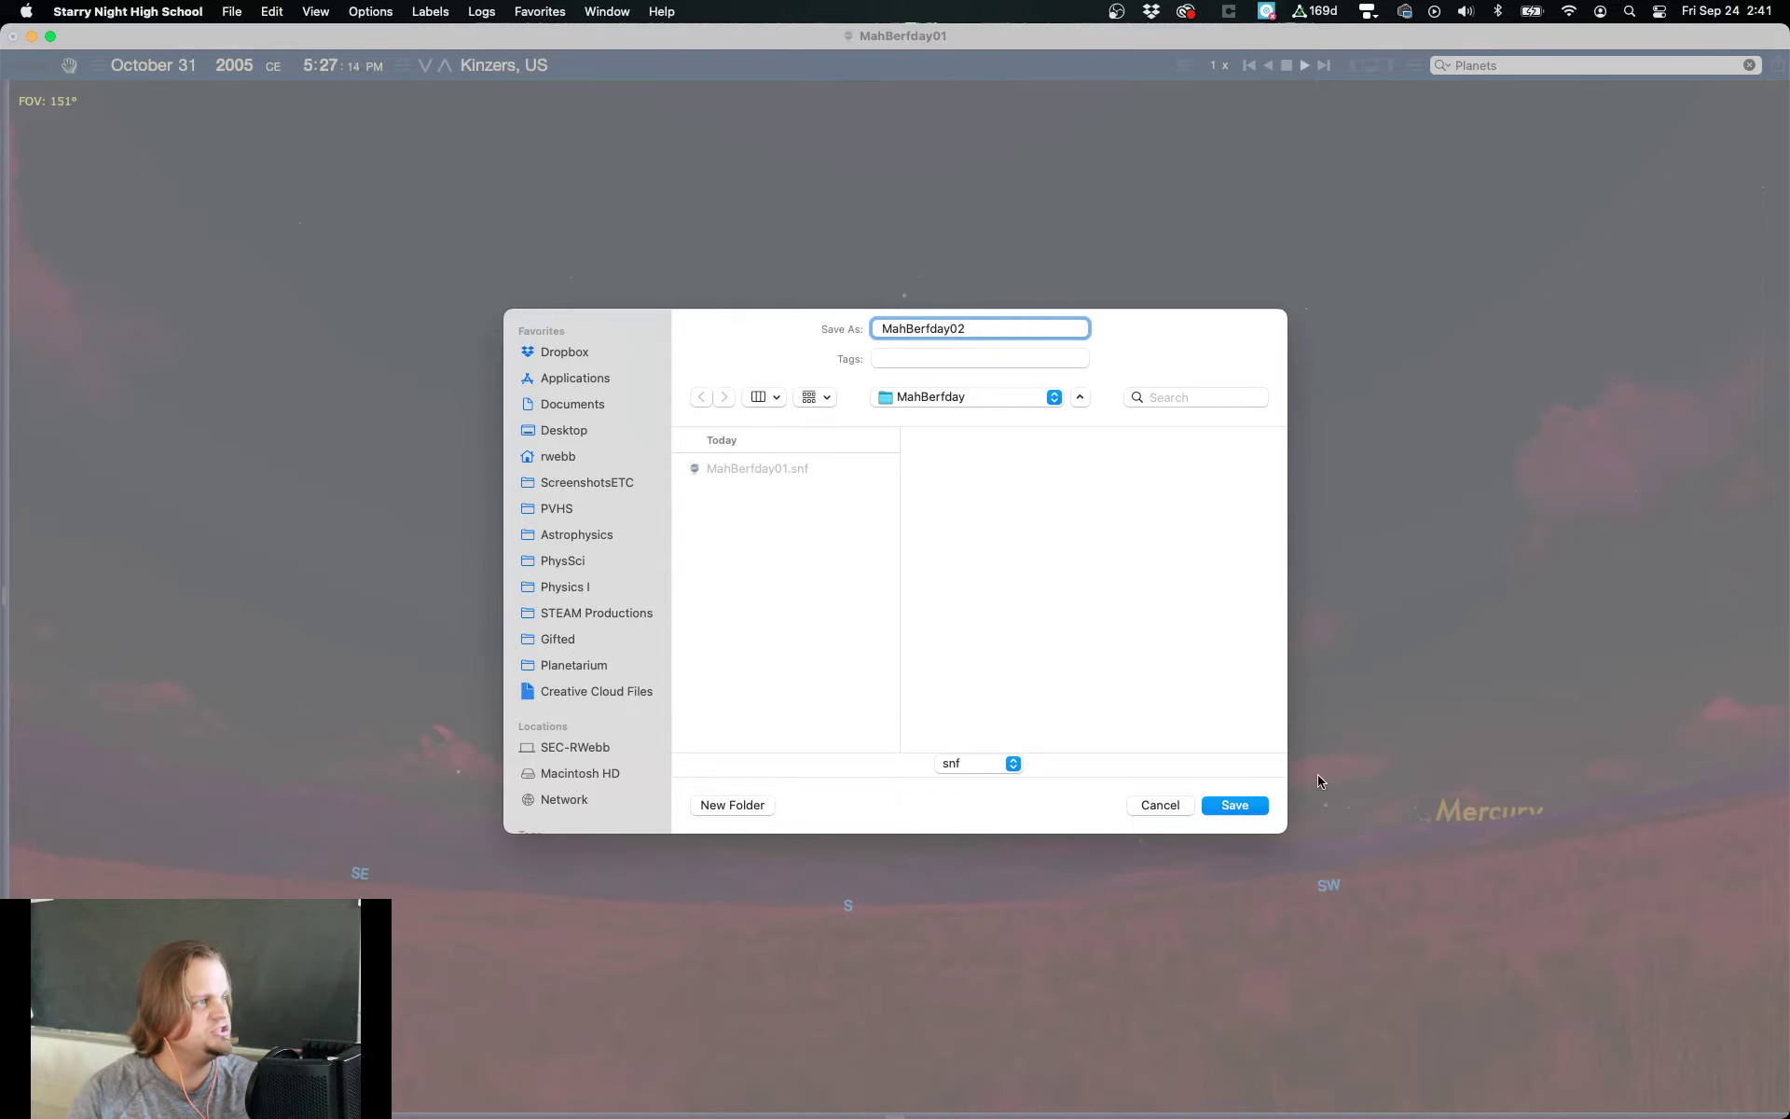
{"action": "left_click", "coordinate": [1236, 804]}
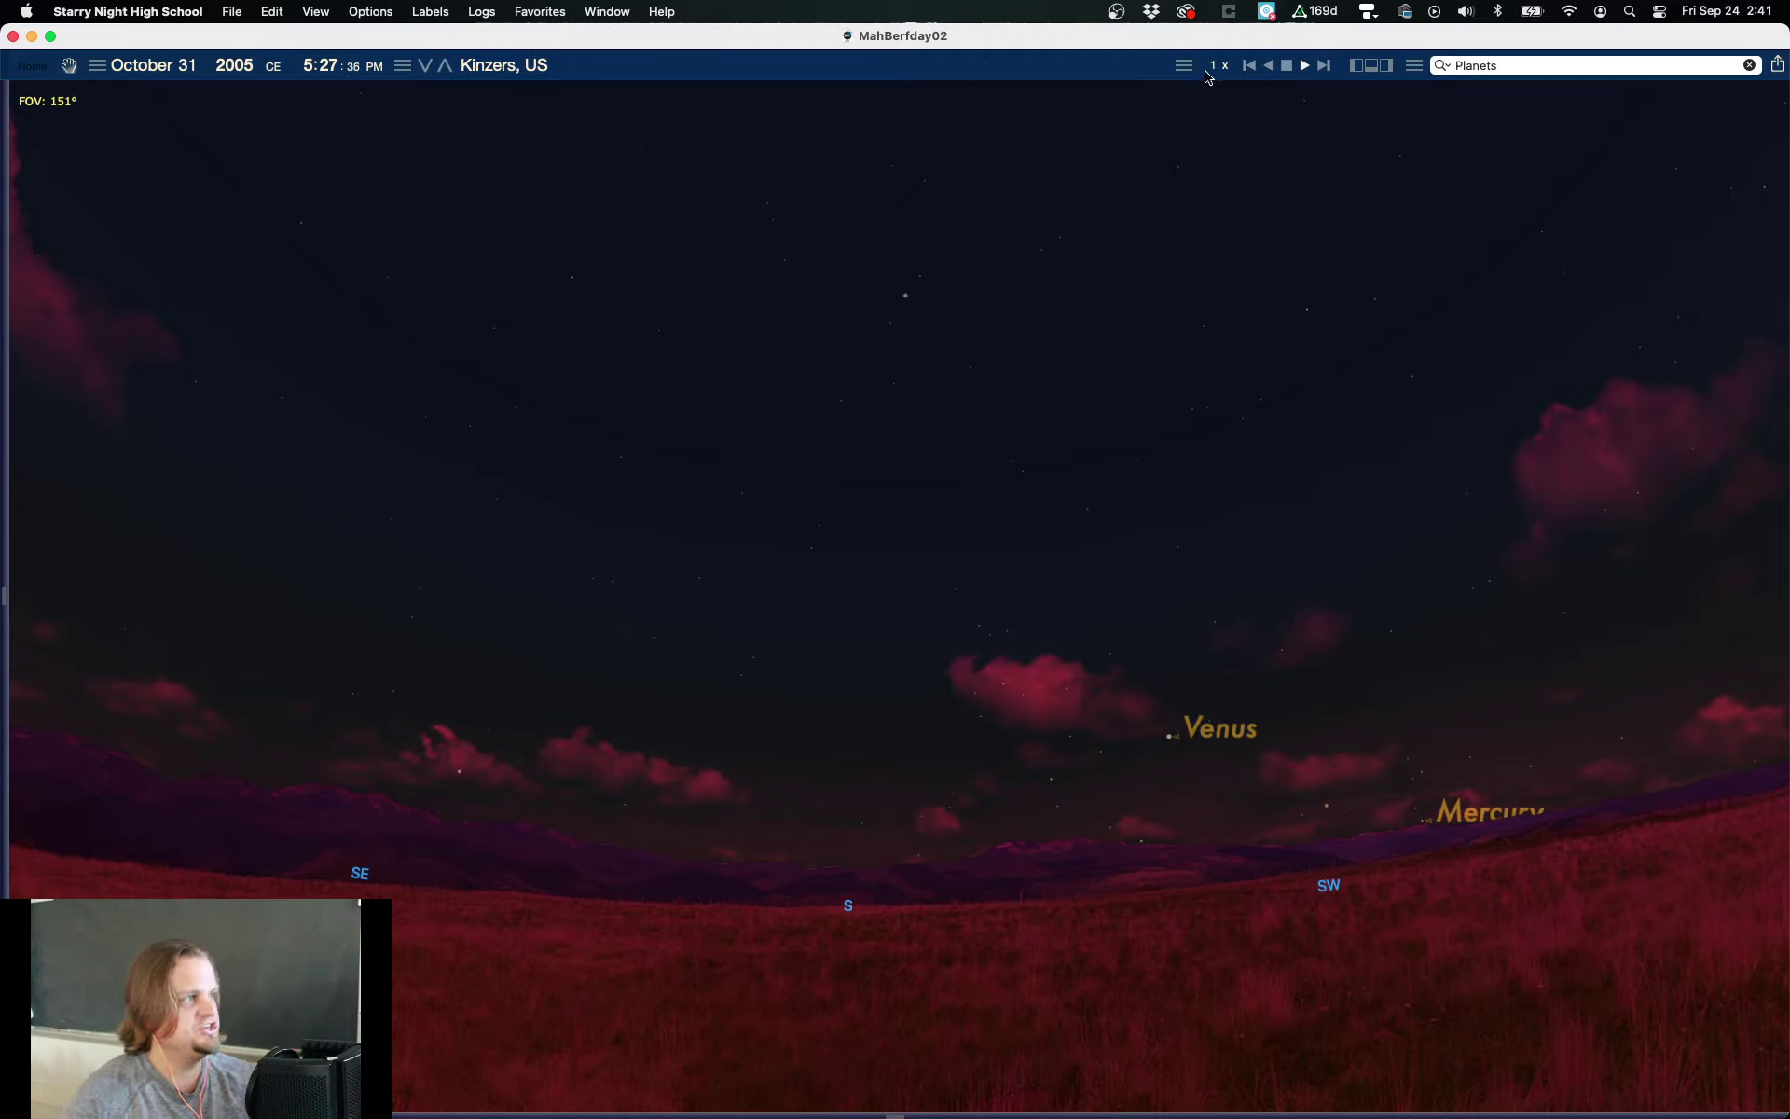
Step: Stop the time flow, set its rate to 500x and run time forward
{"action": "left_click", "coordinate": [1289, 69]}
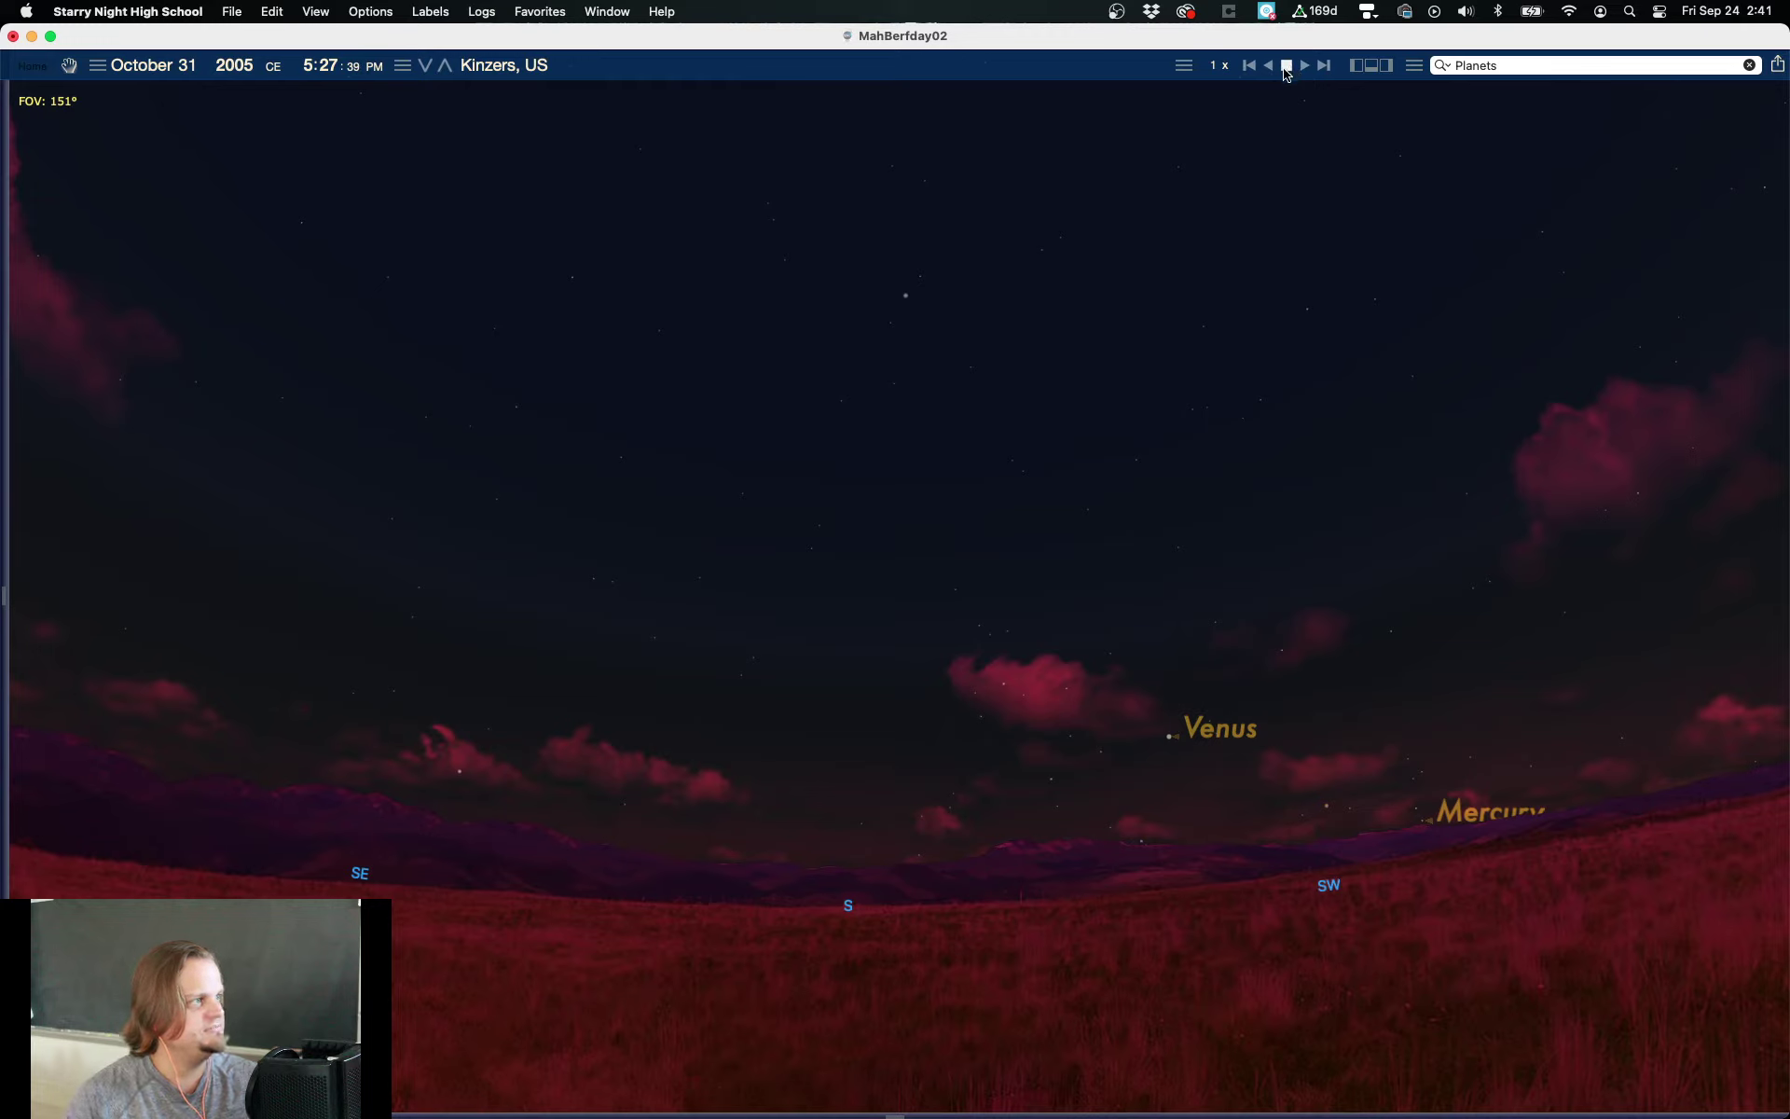
{"action": "left_click", "coordinate": [1183, 67]}
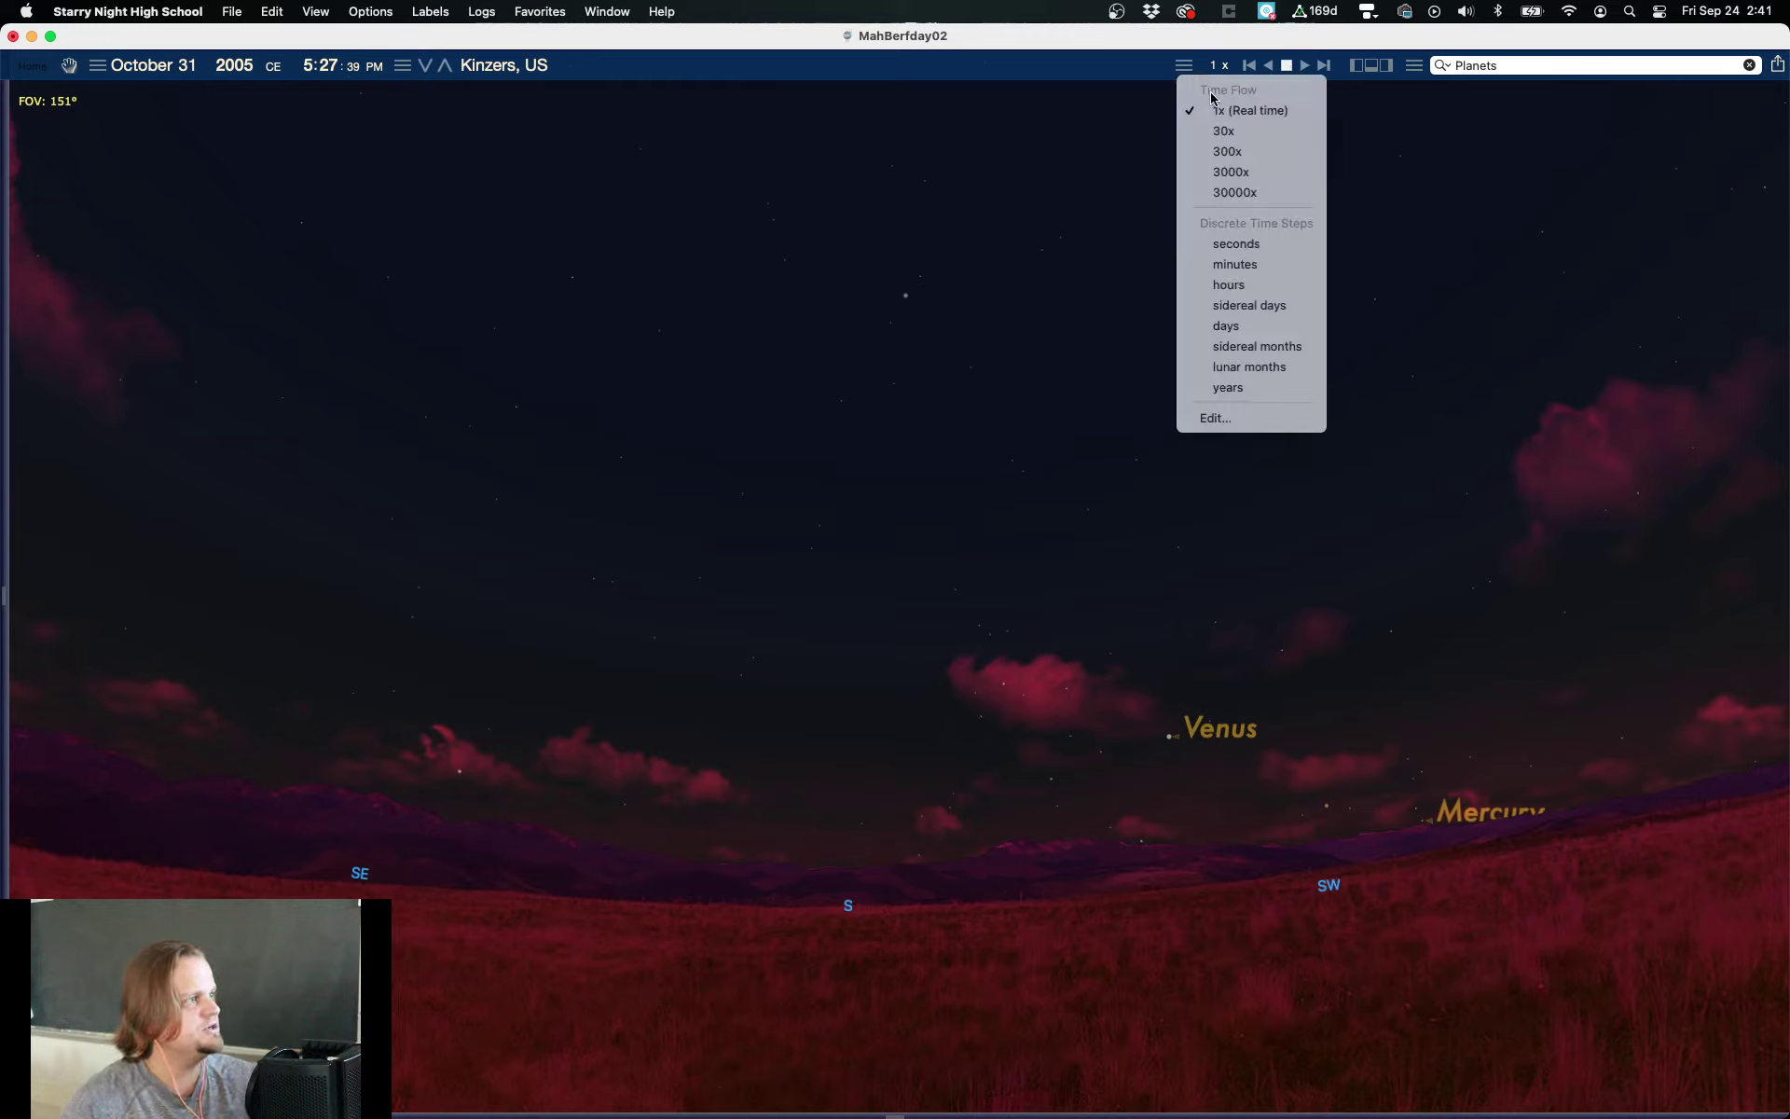
{"action": "left_click", "coordinate": [1236, 158]}
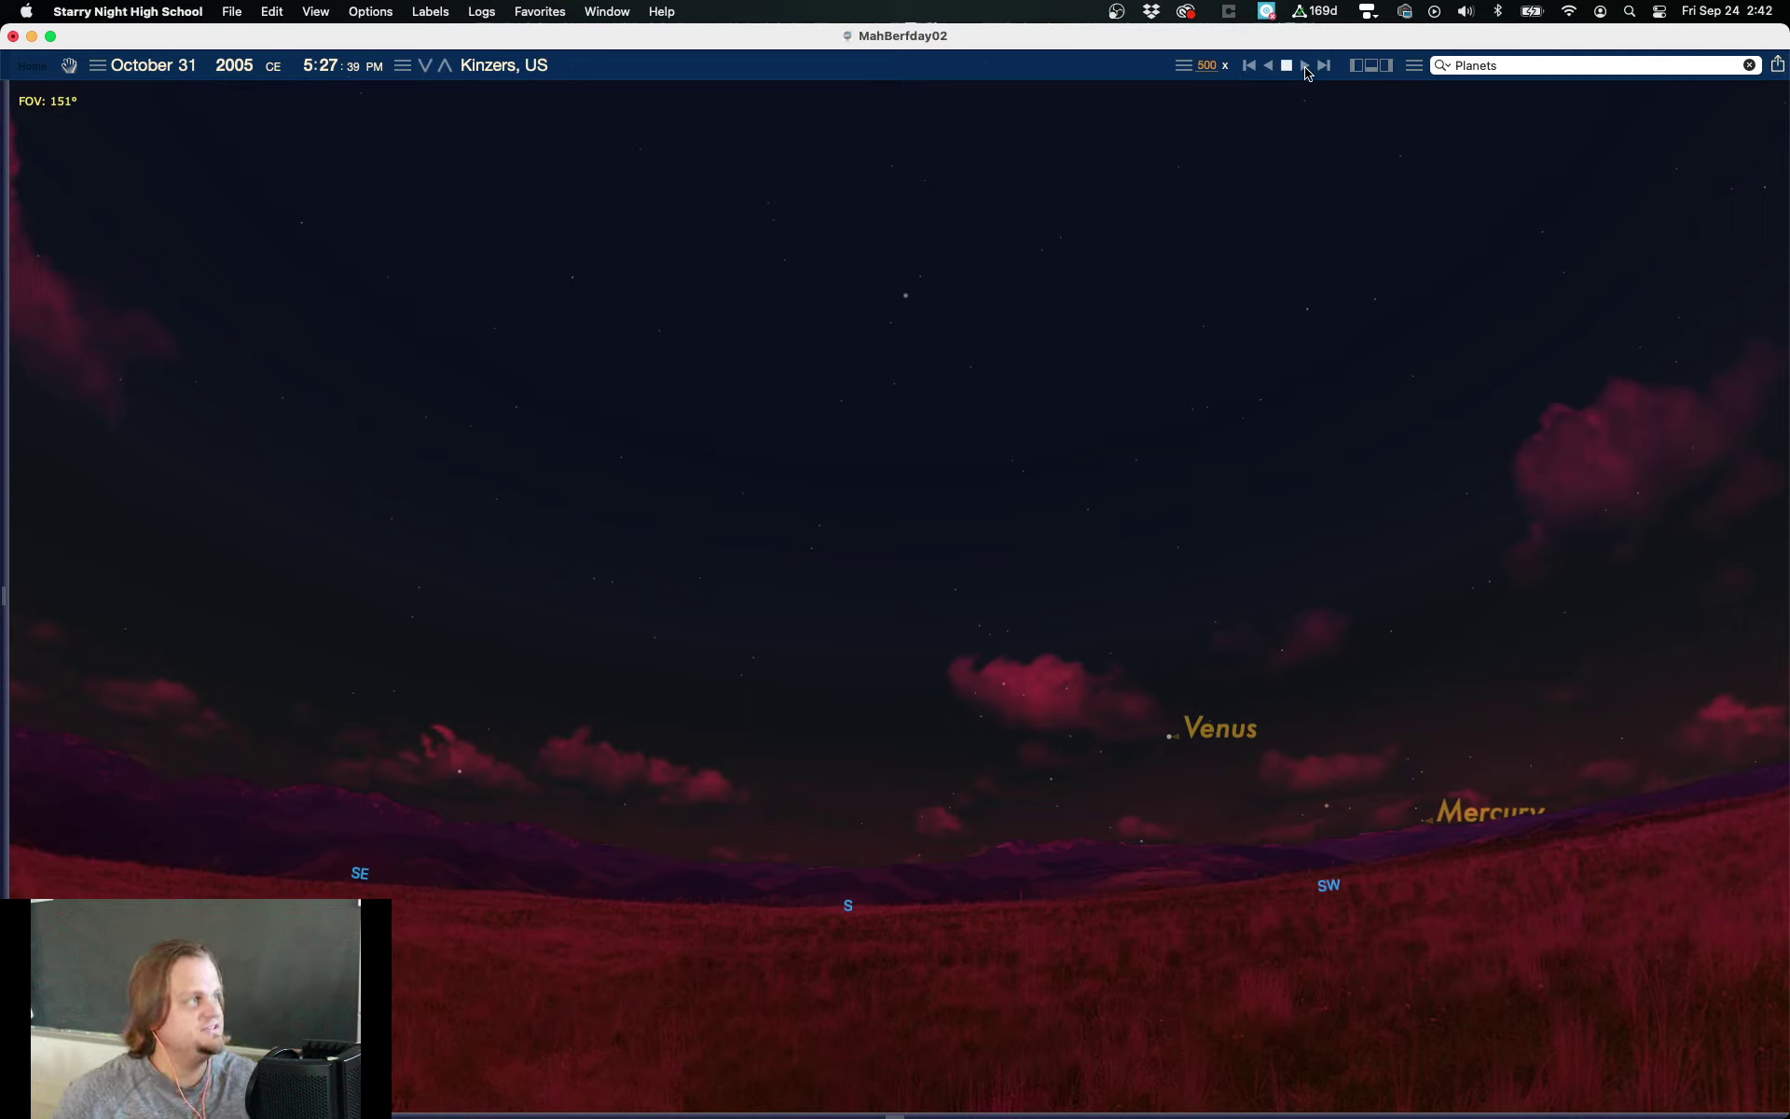
Step: Save the accelerated-time view as MahBerfday03 in the MahBerfday folder
{"action": "key", "text": "super+s"}
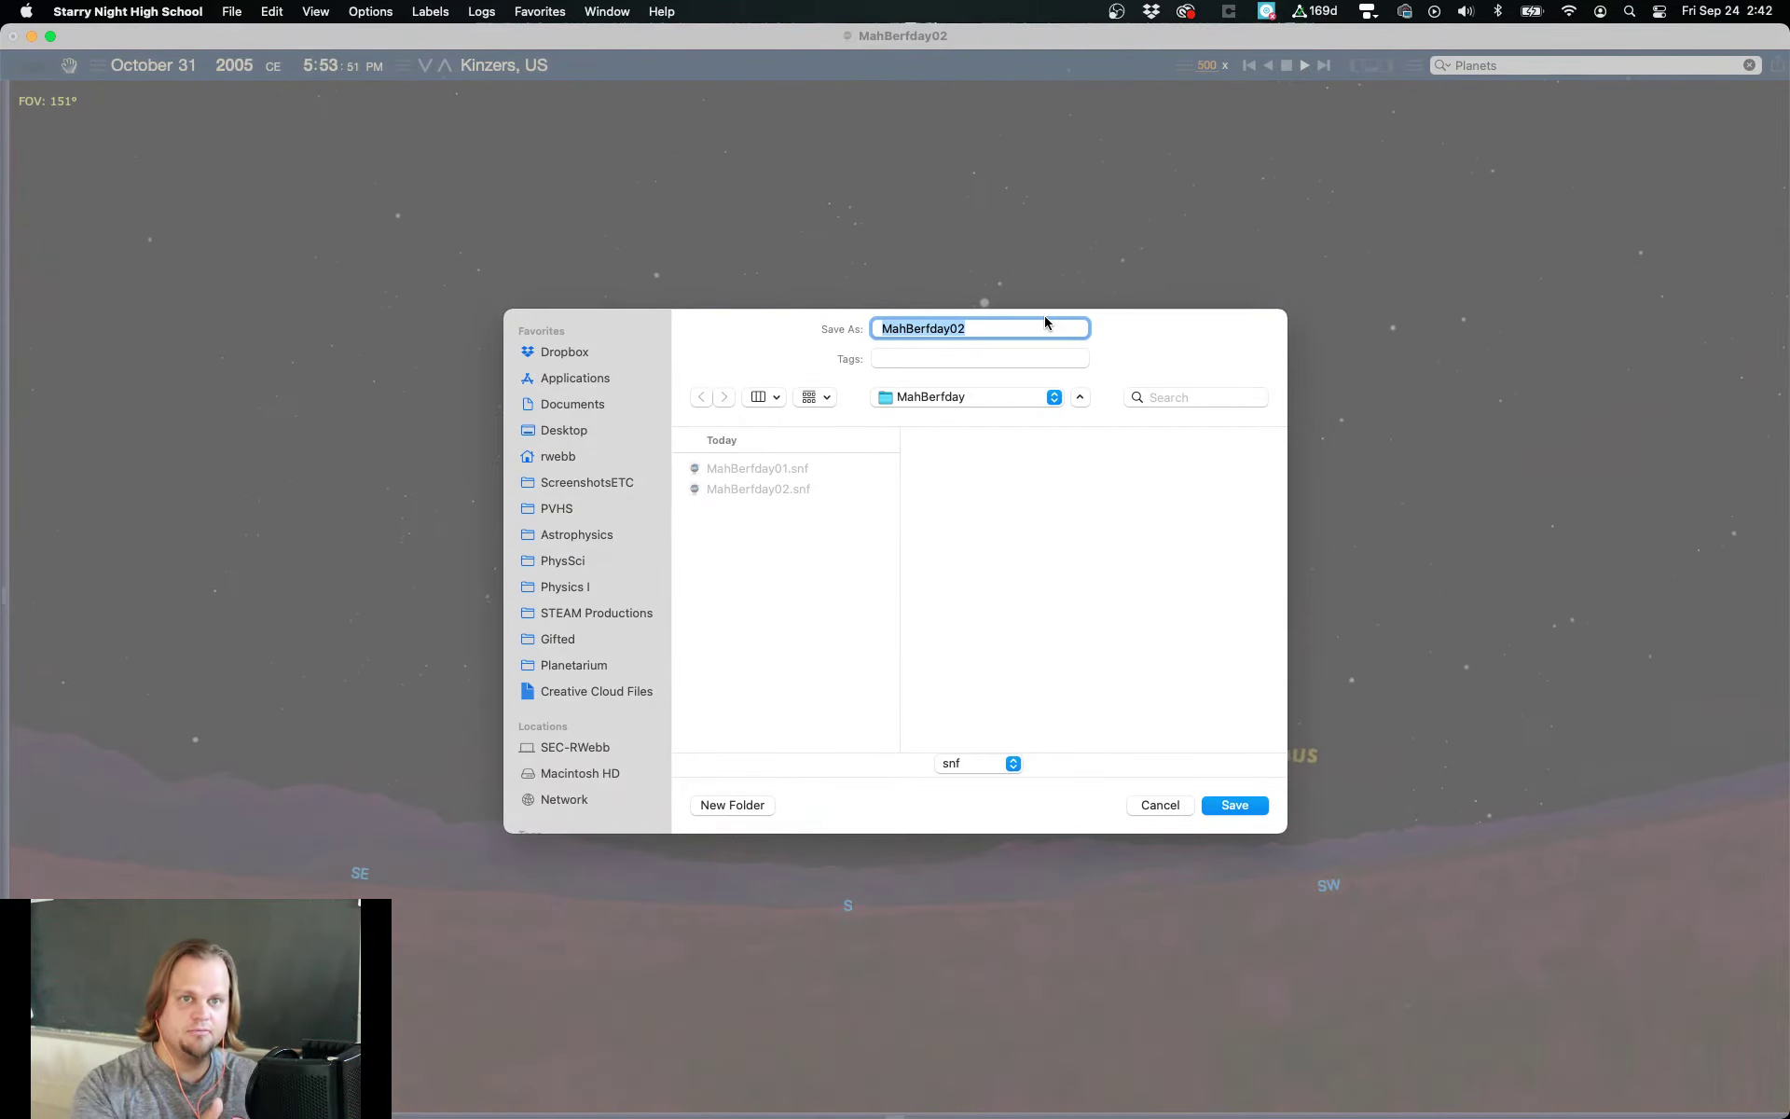
{"action": "left_click", "coordinate": [1025, 328]}
{"action": "key", "text": "BackSpace"}
{"action": "type", "text": "3"}
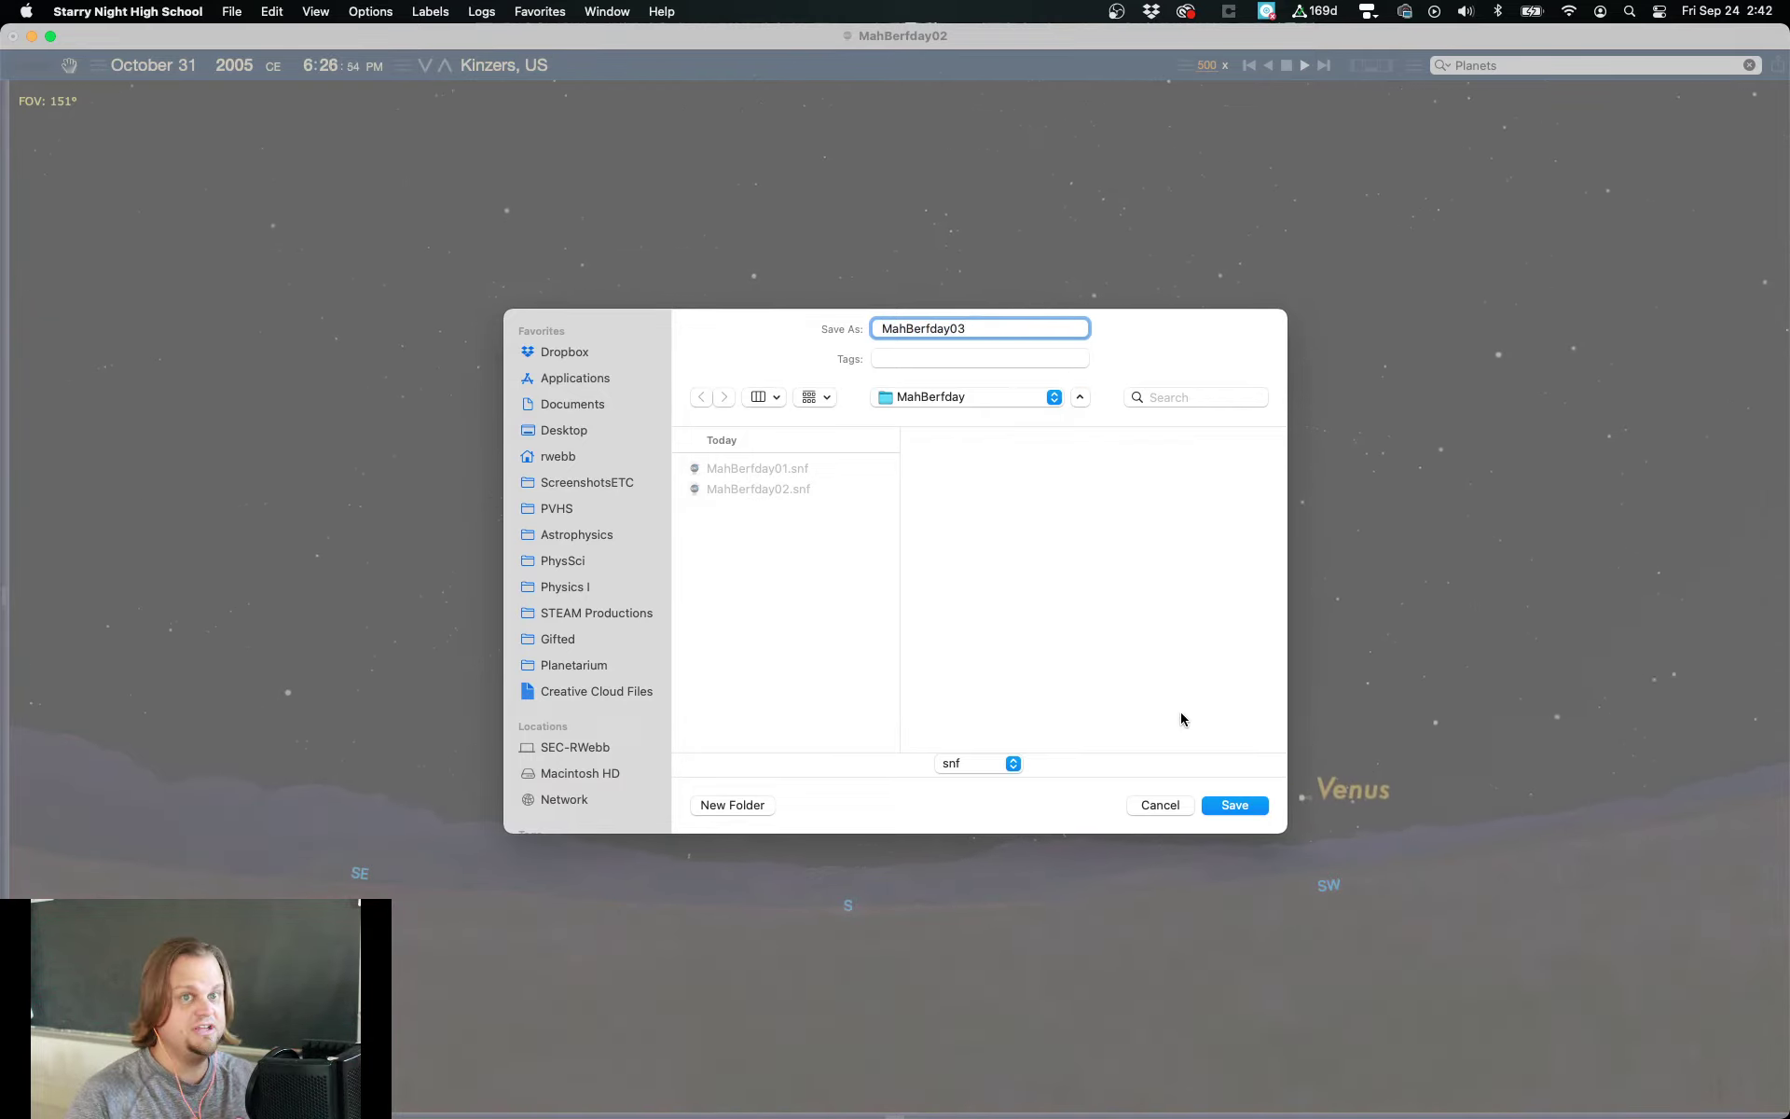
{"action": "left_click", "coordinate": [1213, 807]}
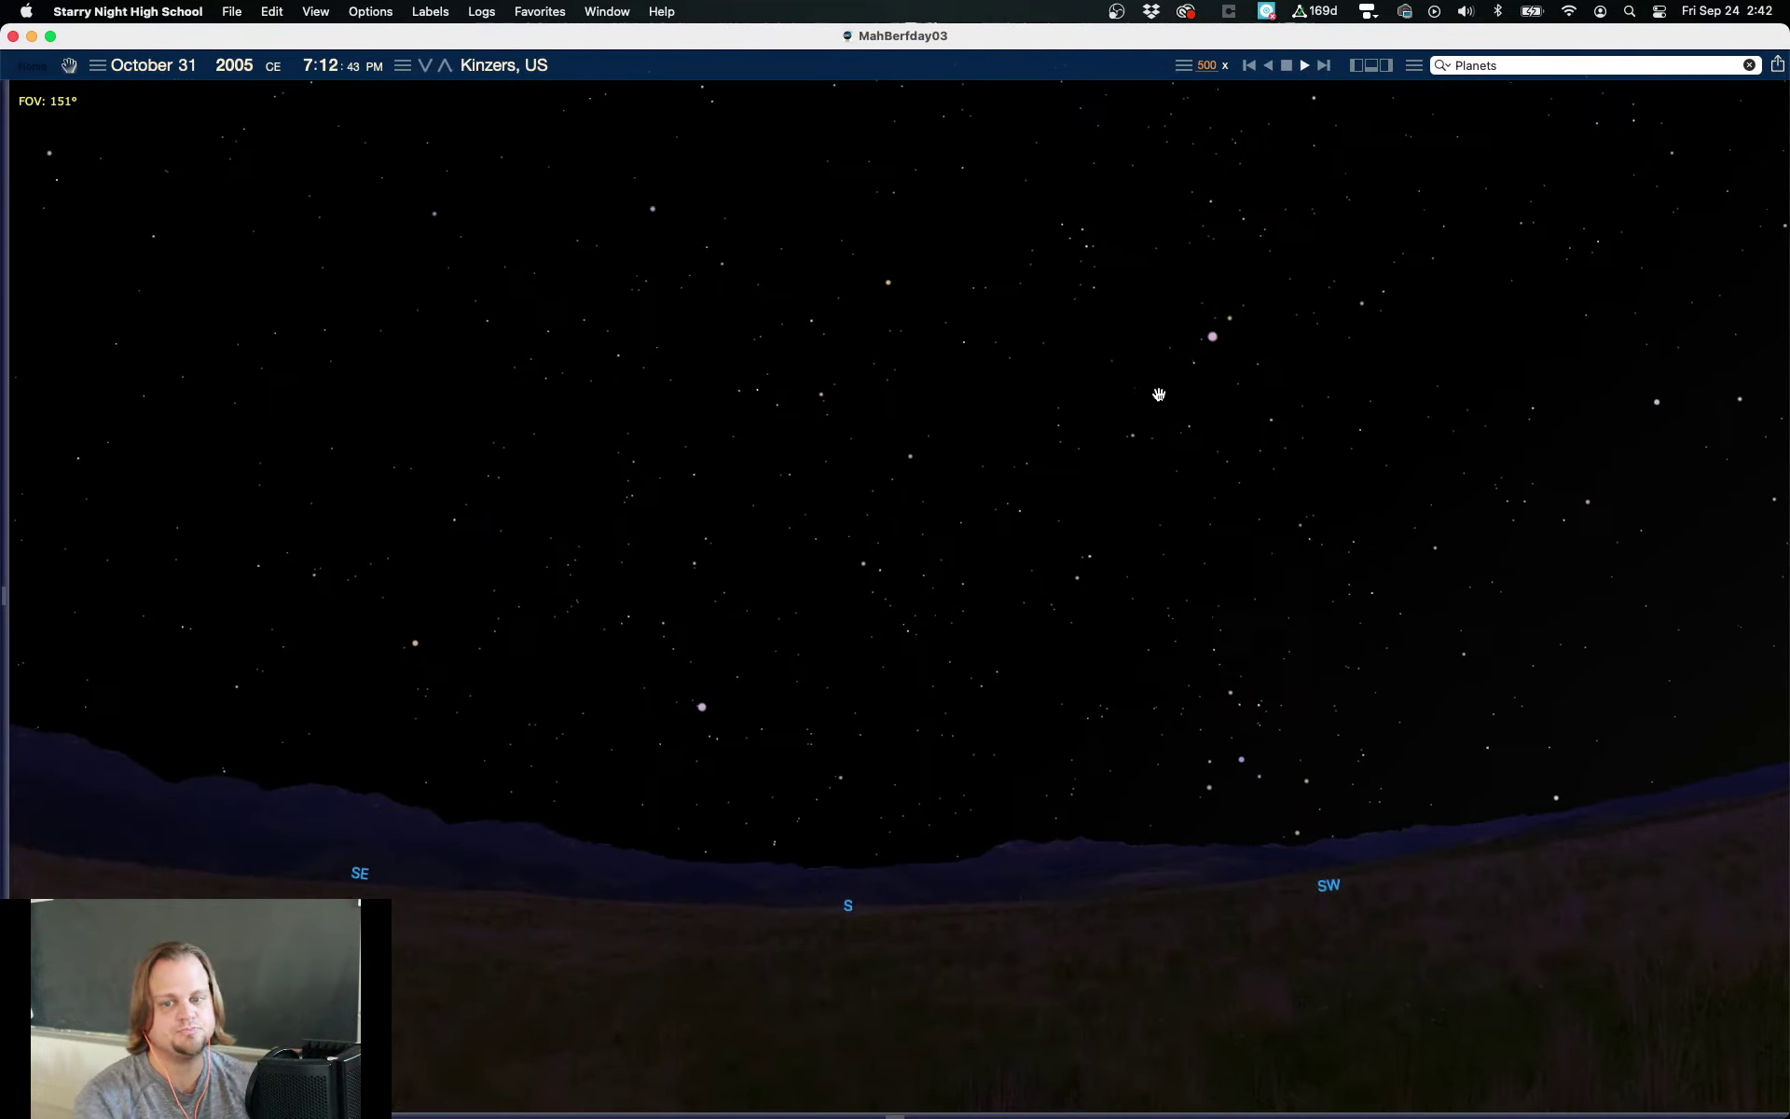
Step: Stop time at about 8:04 PM and turn on the constellations' labels and astronomical stick figures
{"action": "mouse_move", "coordinate": [1177, 344]}
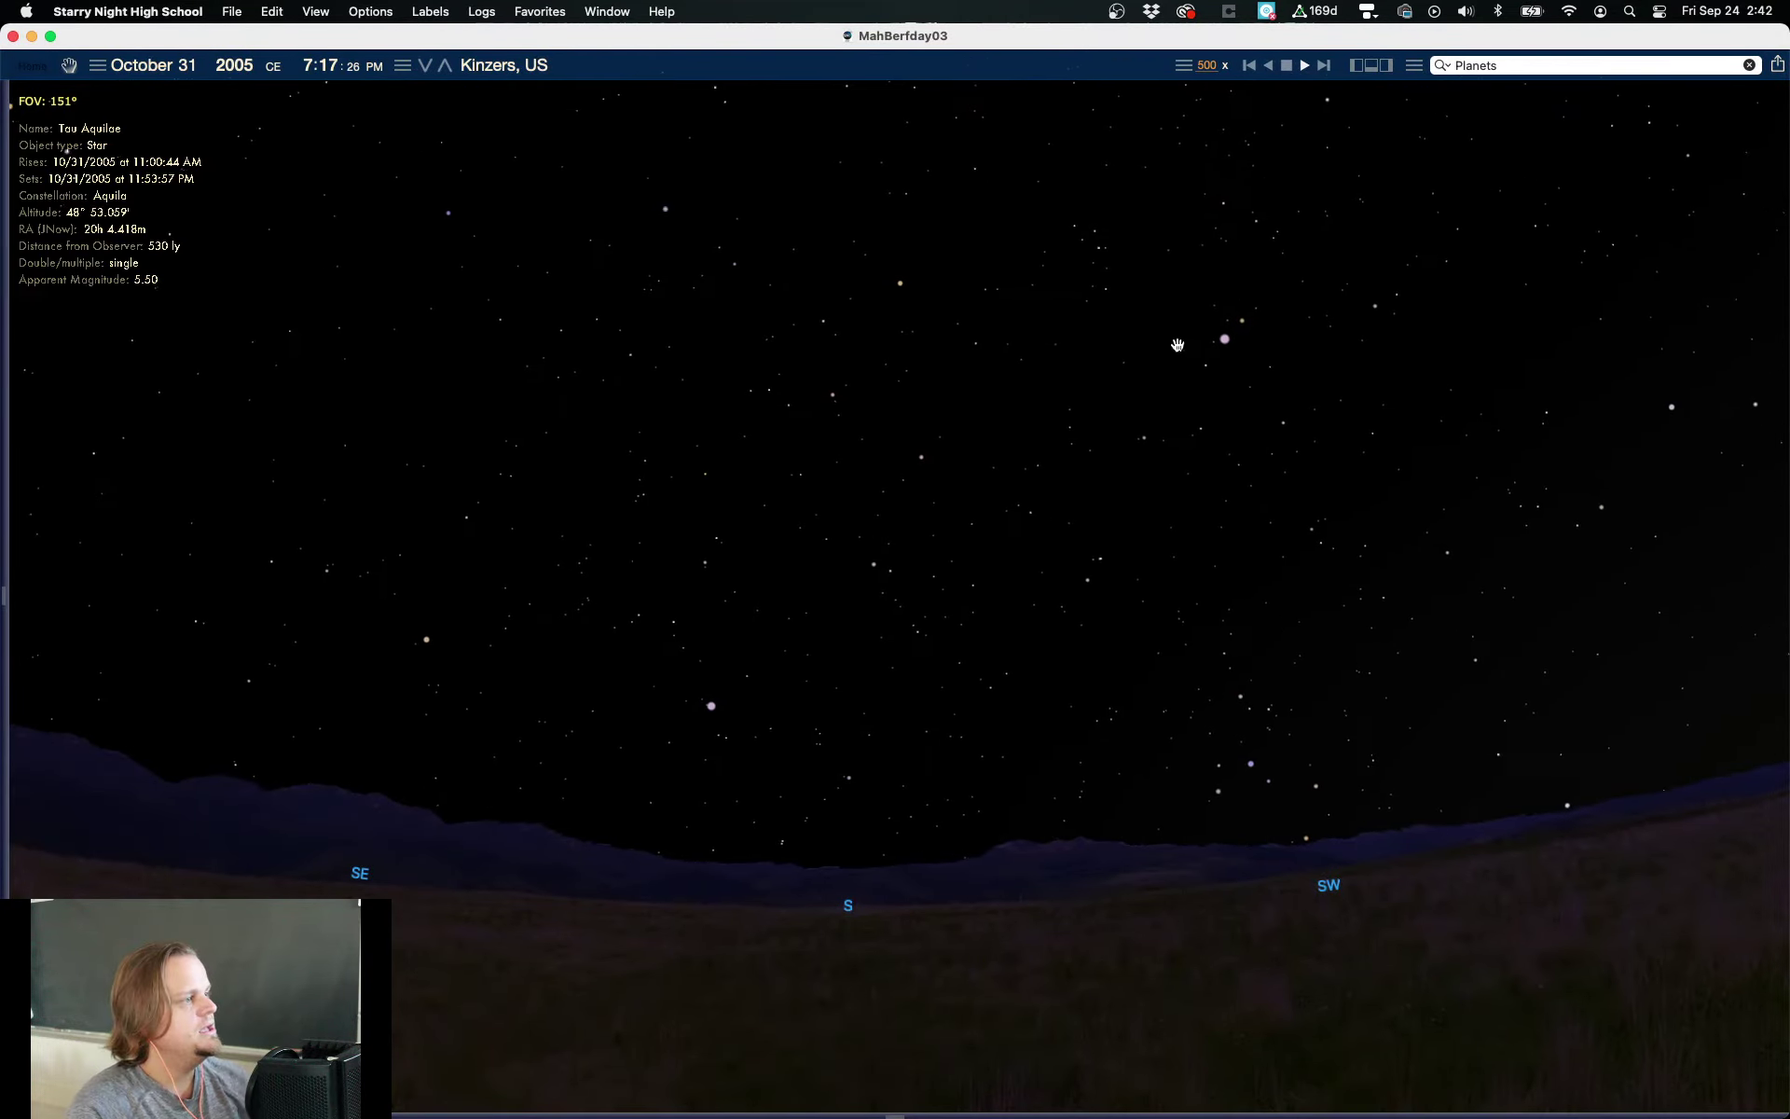
{"action": "left_click", "coordinate": [1288, 65]}
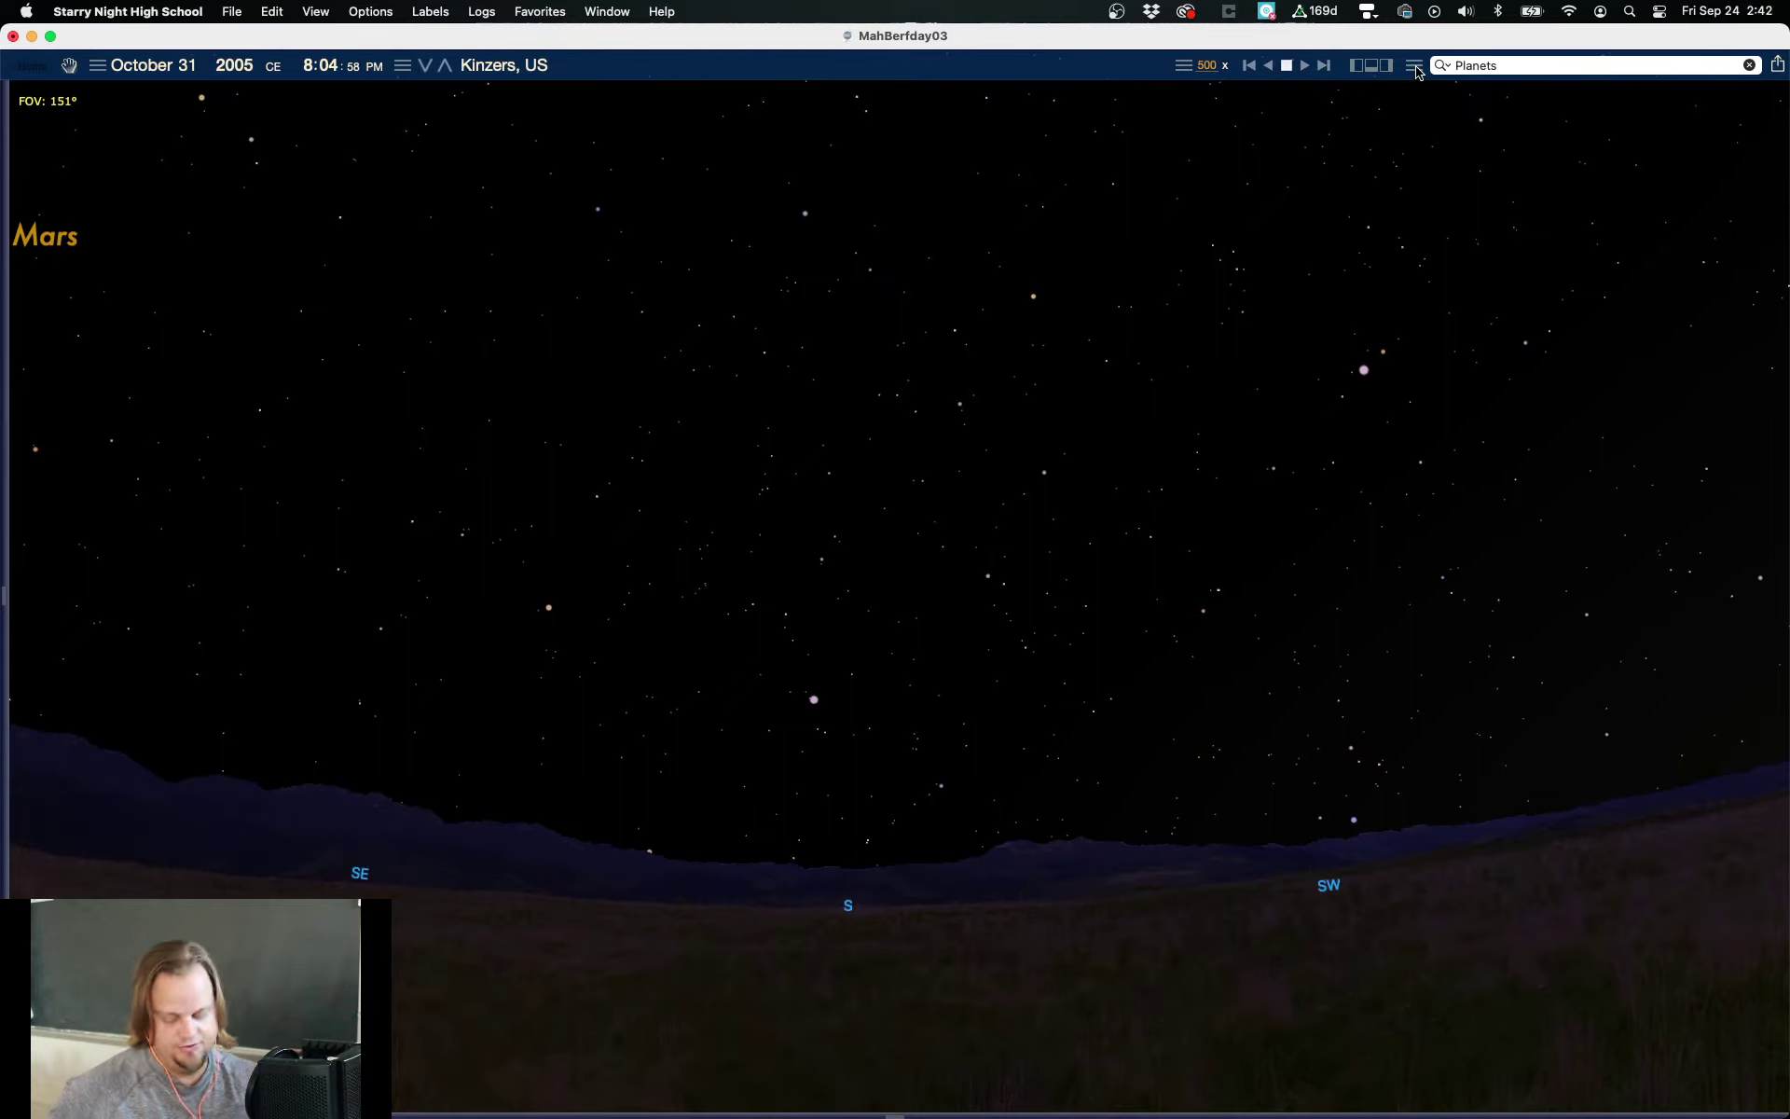
{"action": "left_click", "coordinate": [1415, 67]}
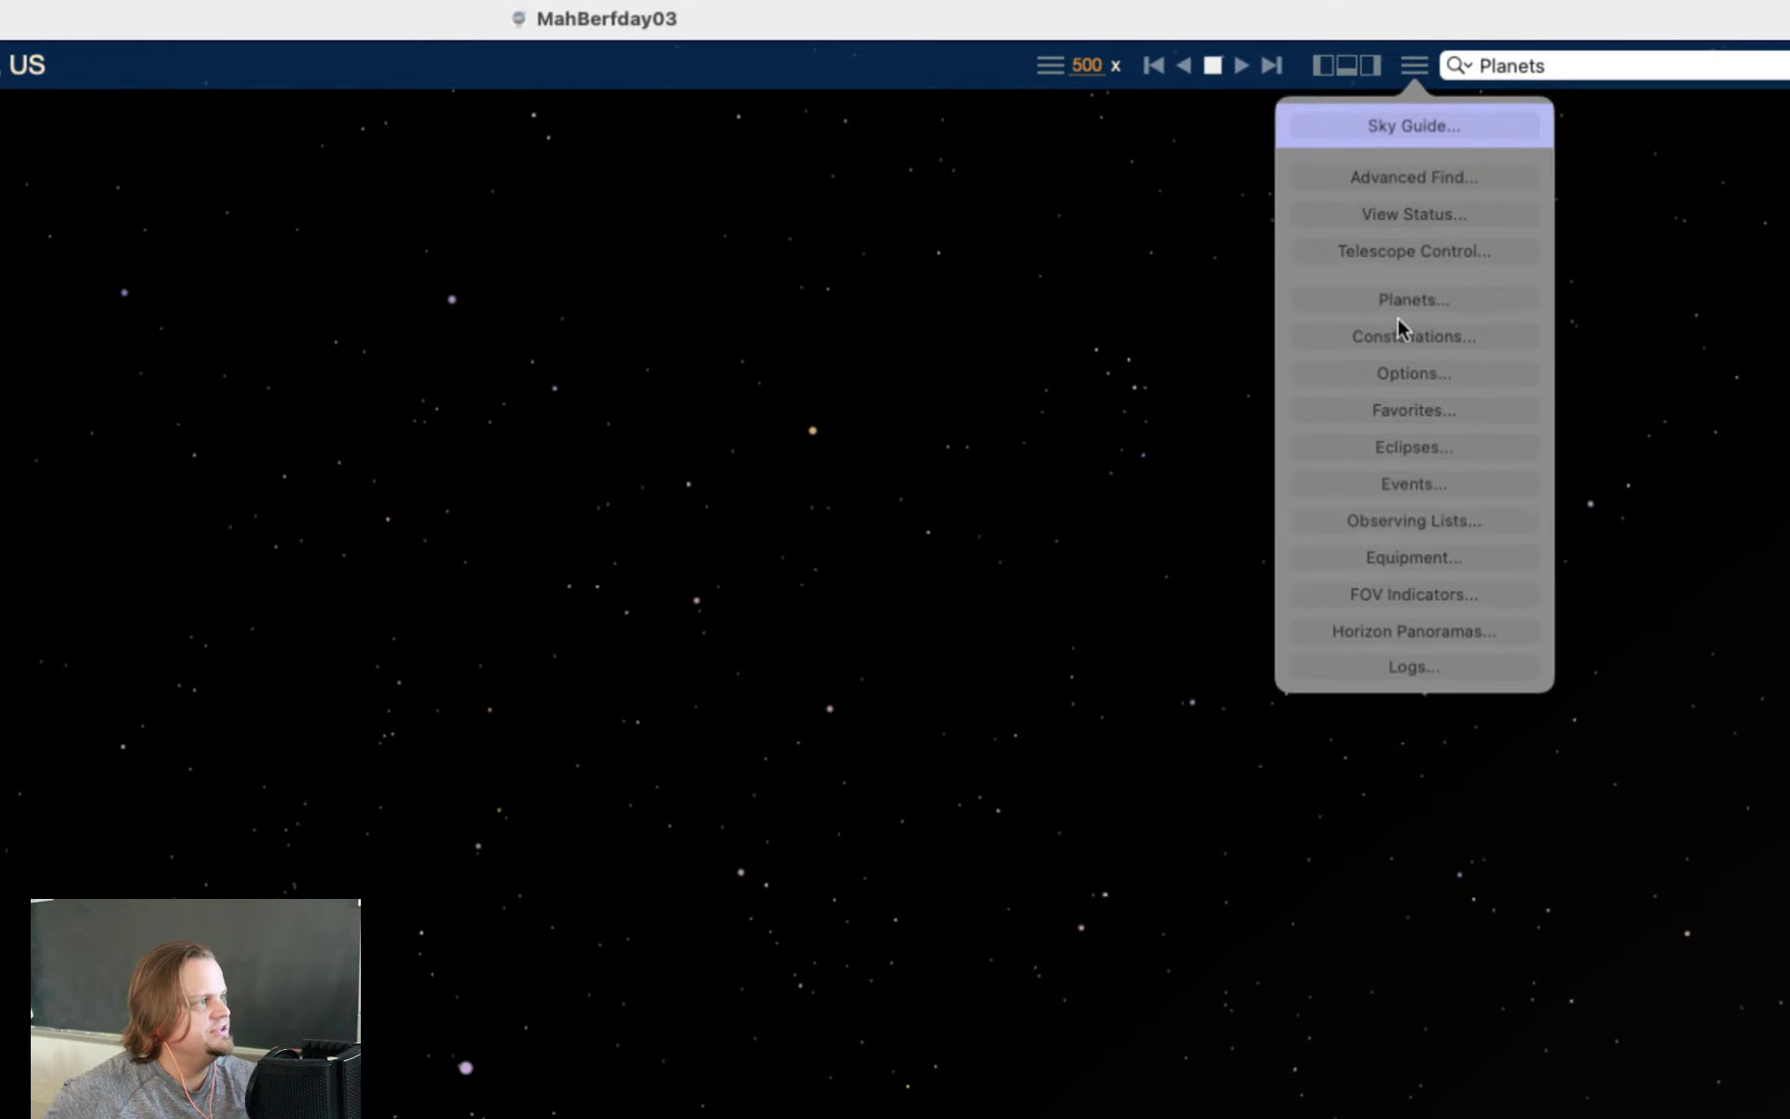
{"action": "left_click", "coordinate": [1406, 337]}
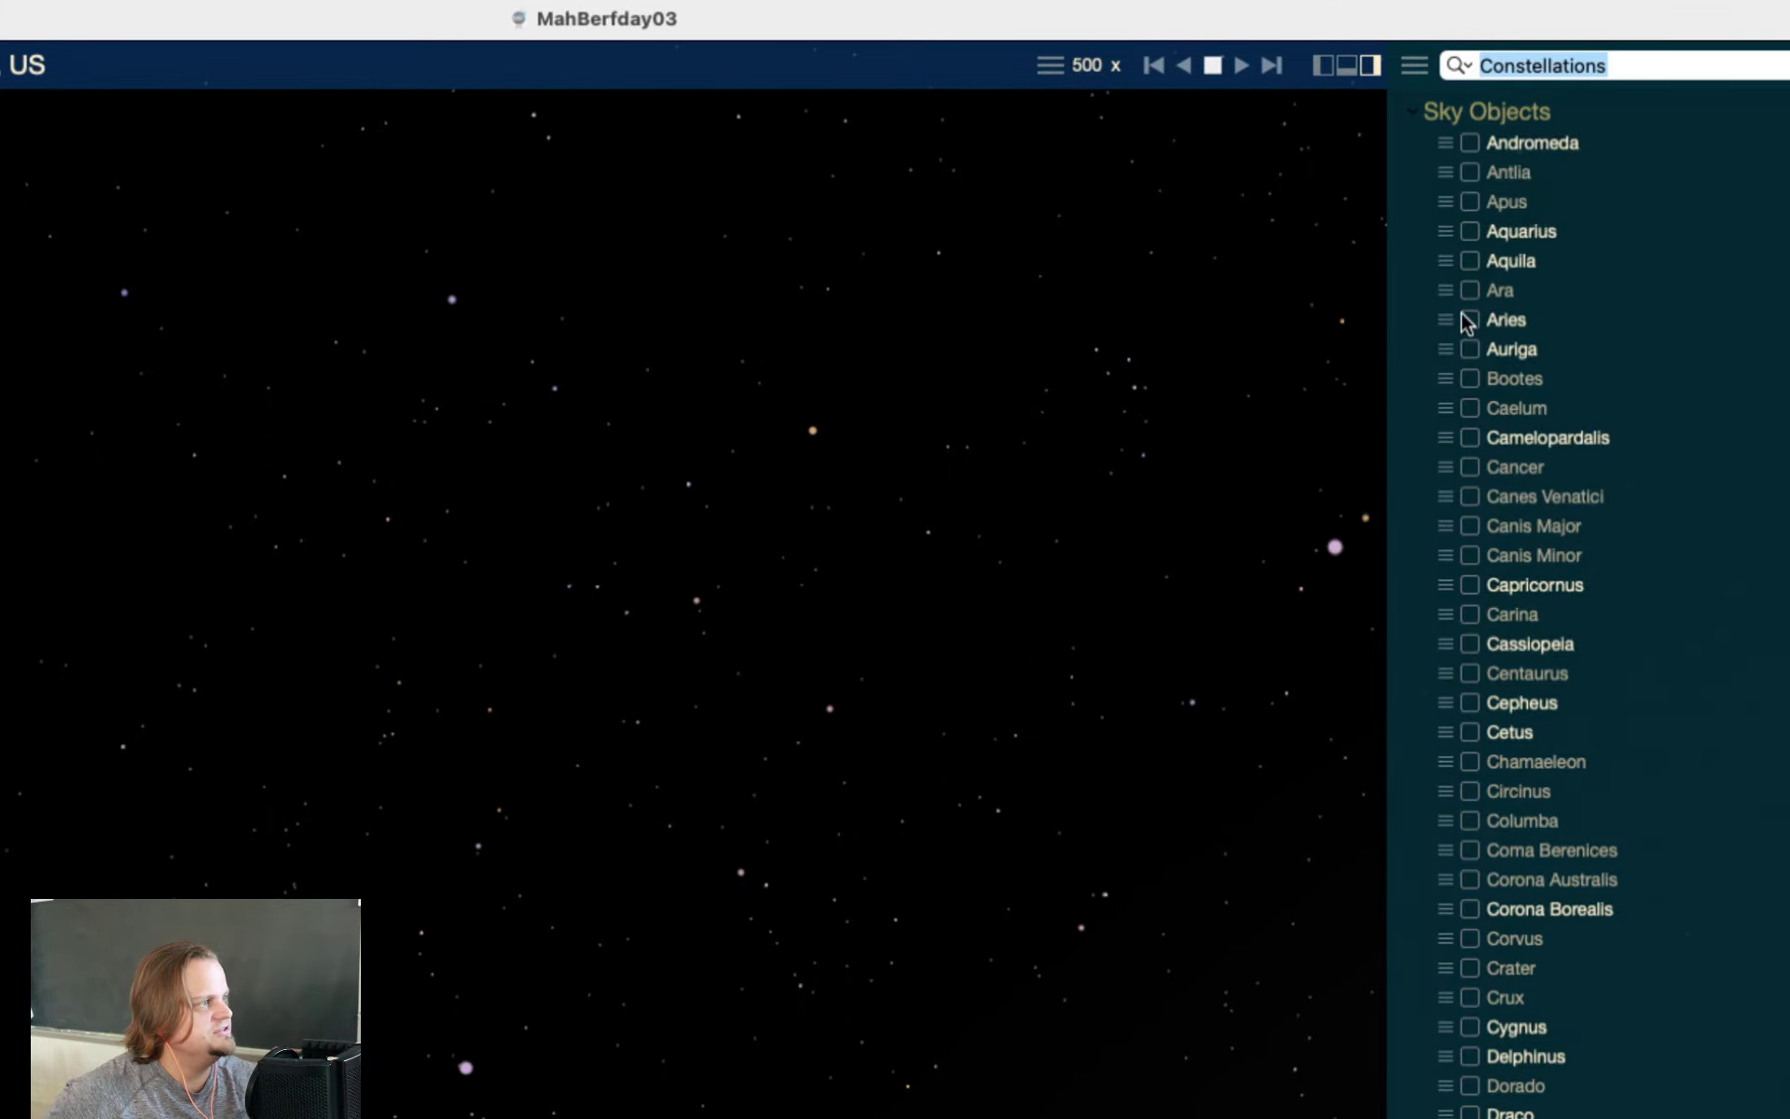
{"action": "scroll", "coordinate": [1524, 438], "scroll_direction": "down", "scroll_amount": 10}
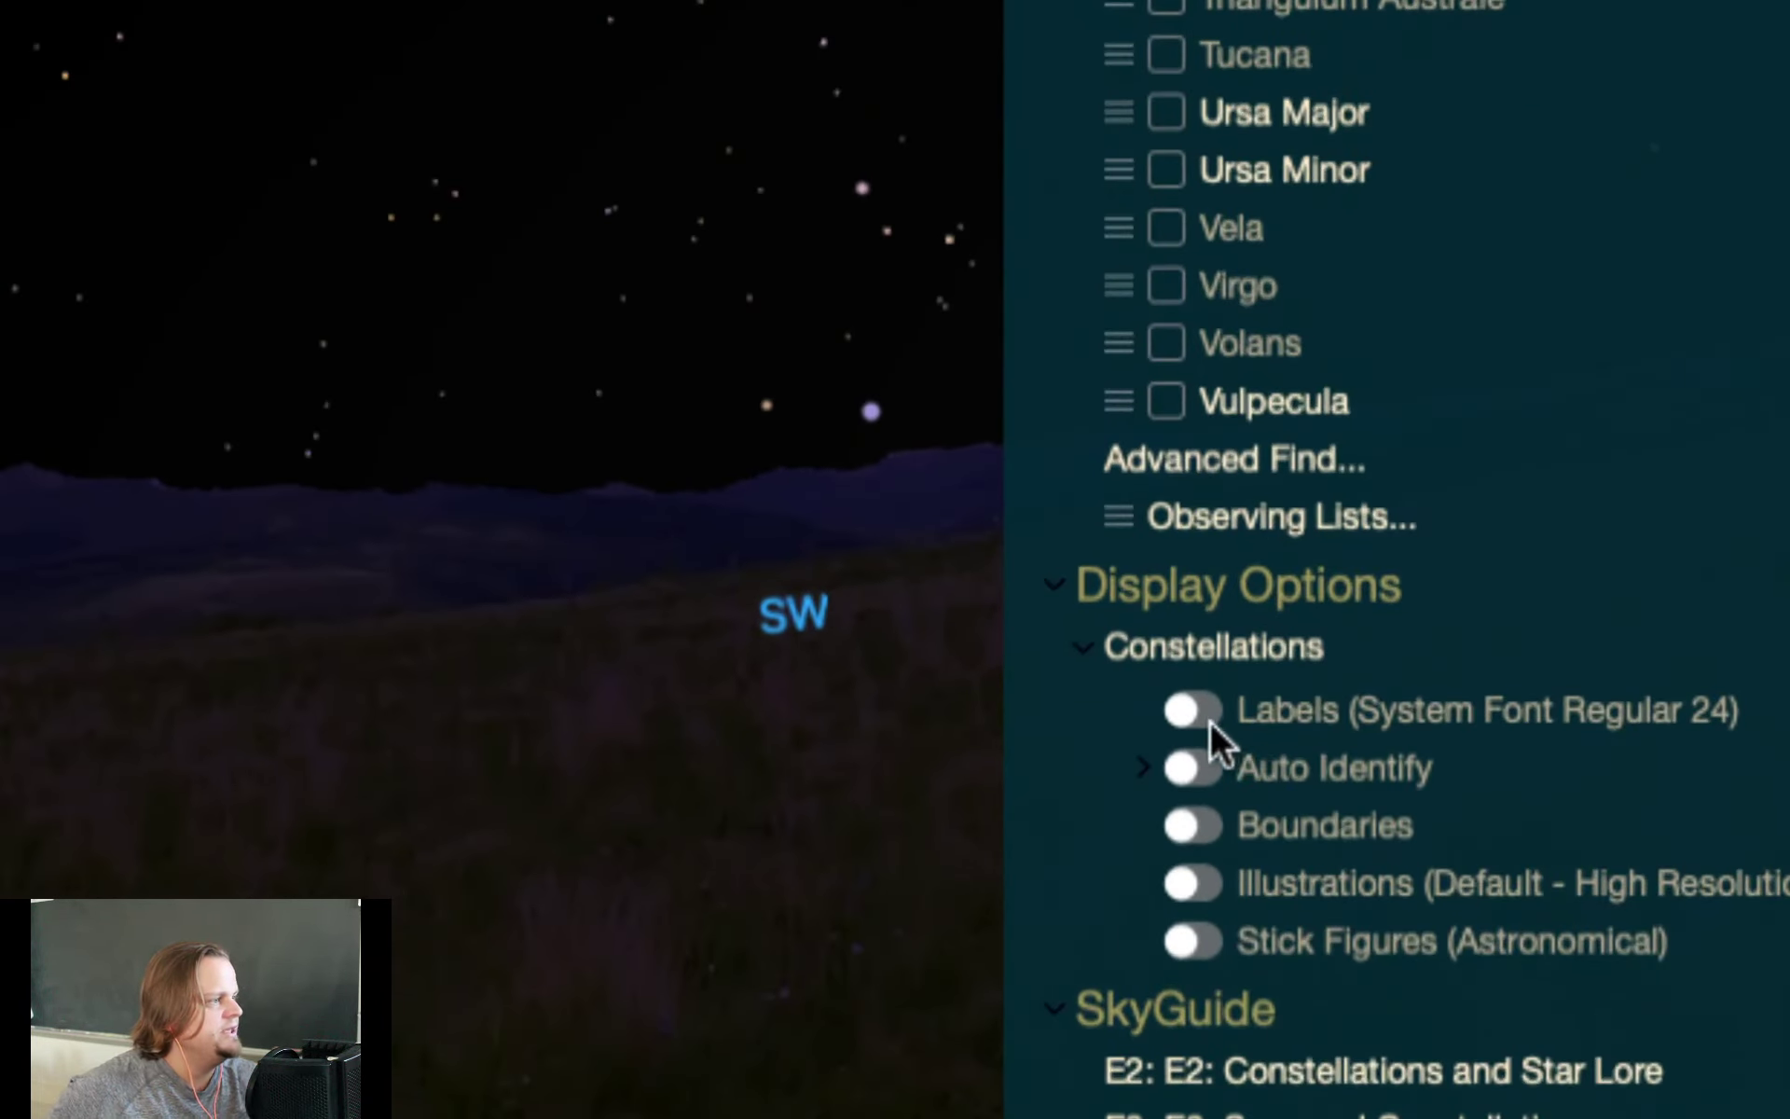
{"action": "left_click", "coordinate": [1206, 714]}
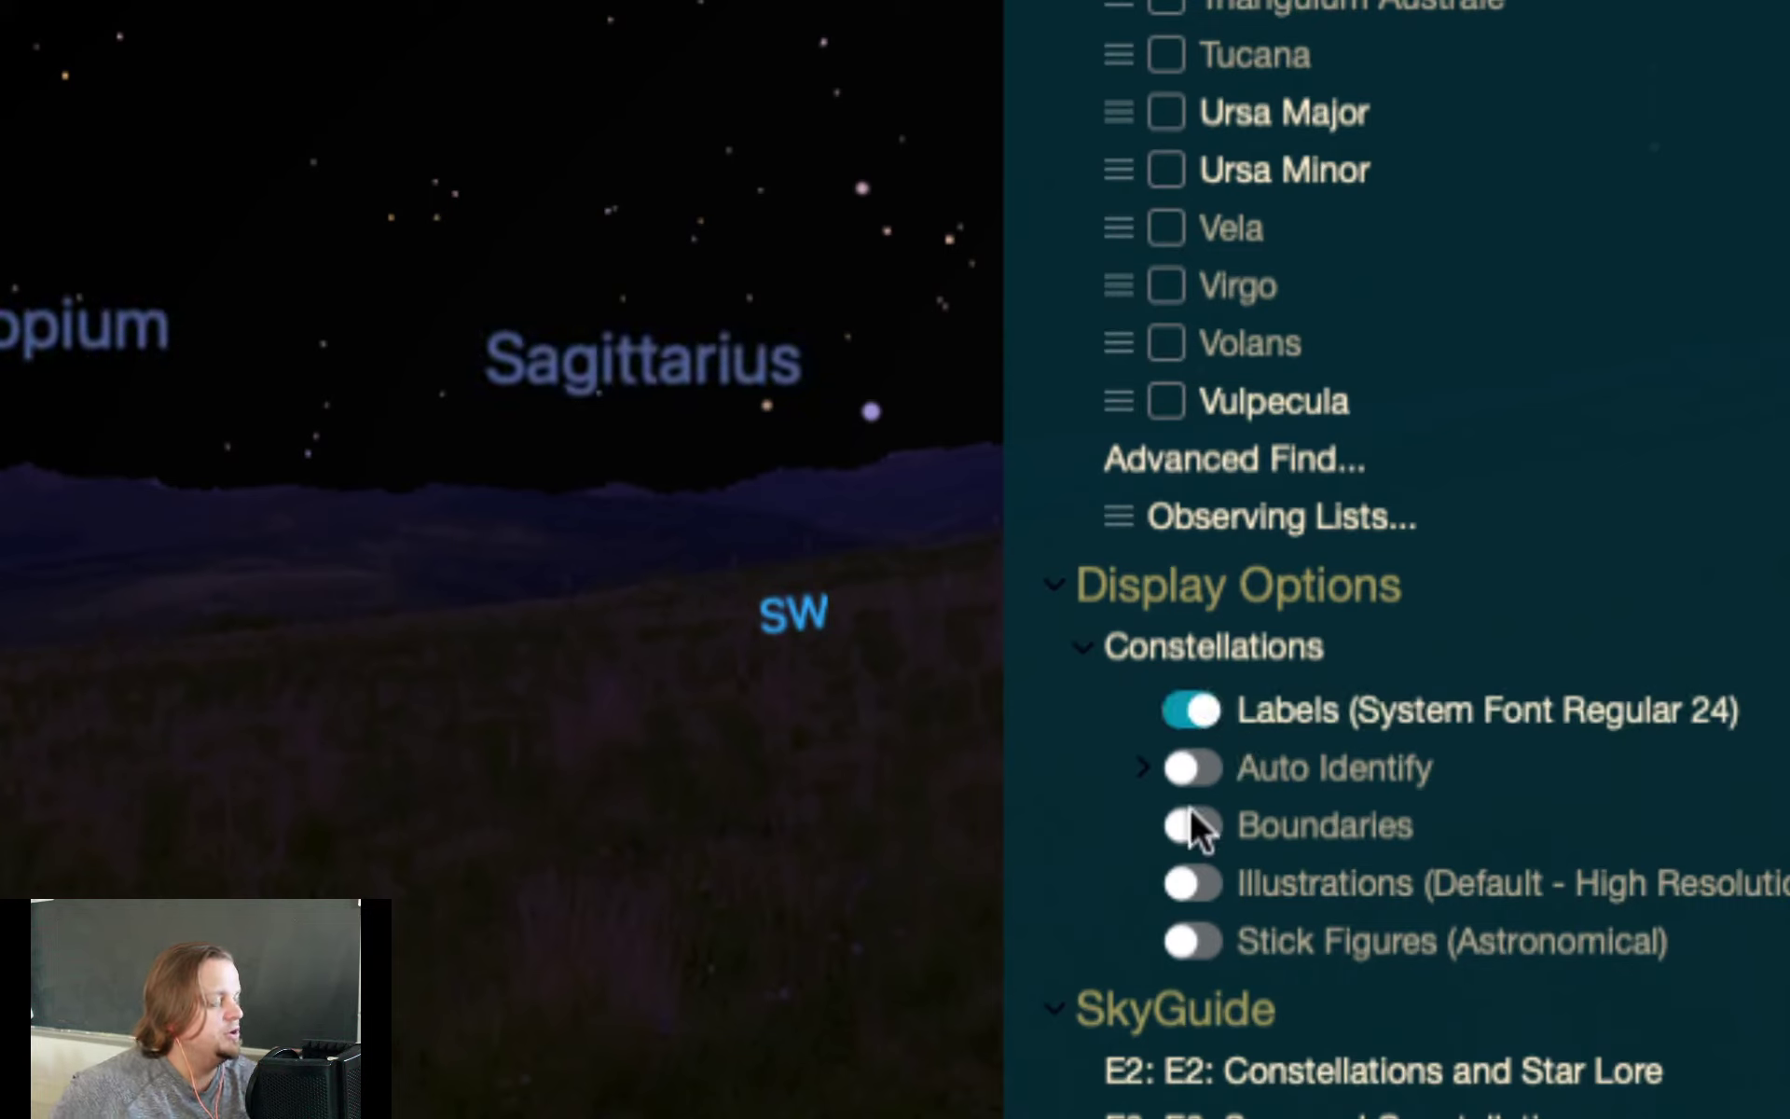
{"action": "left_click", "coordinate": [1193, 876]}
{"action": "left_click", "coordinate": [1188, 940]}
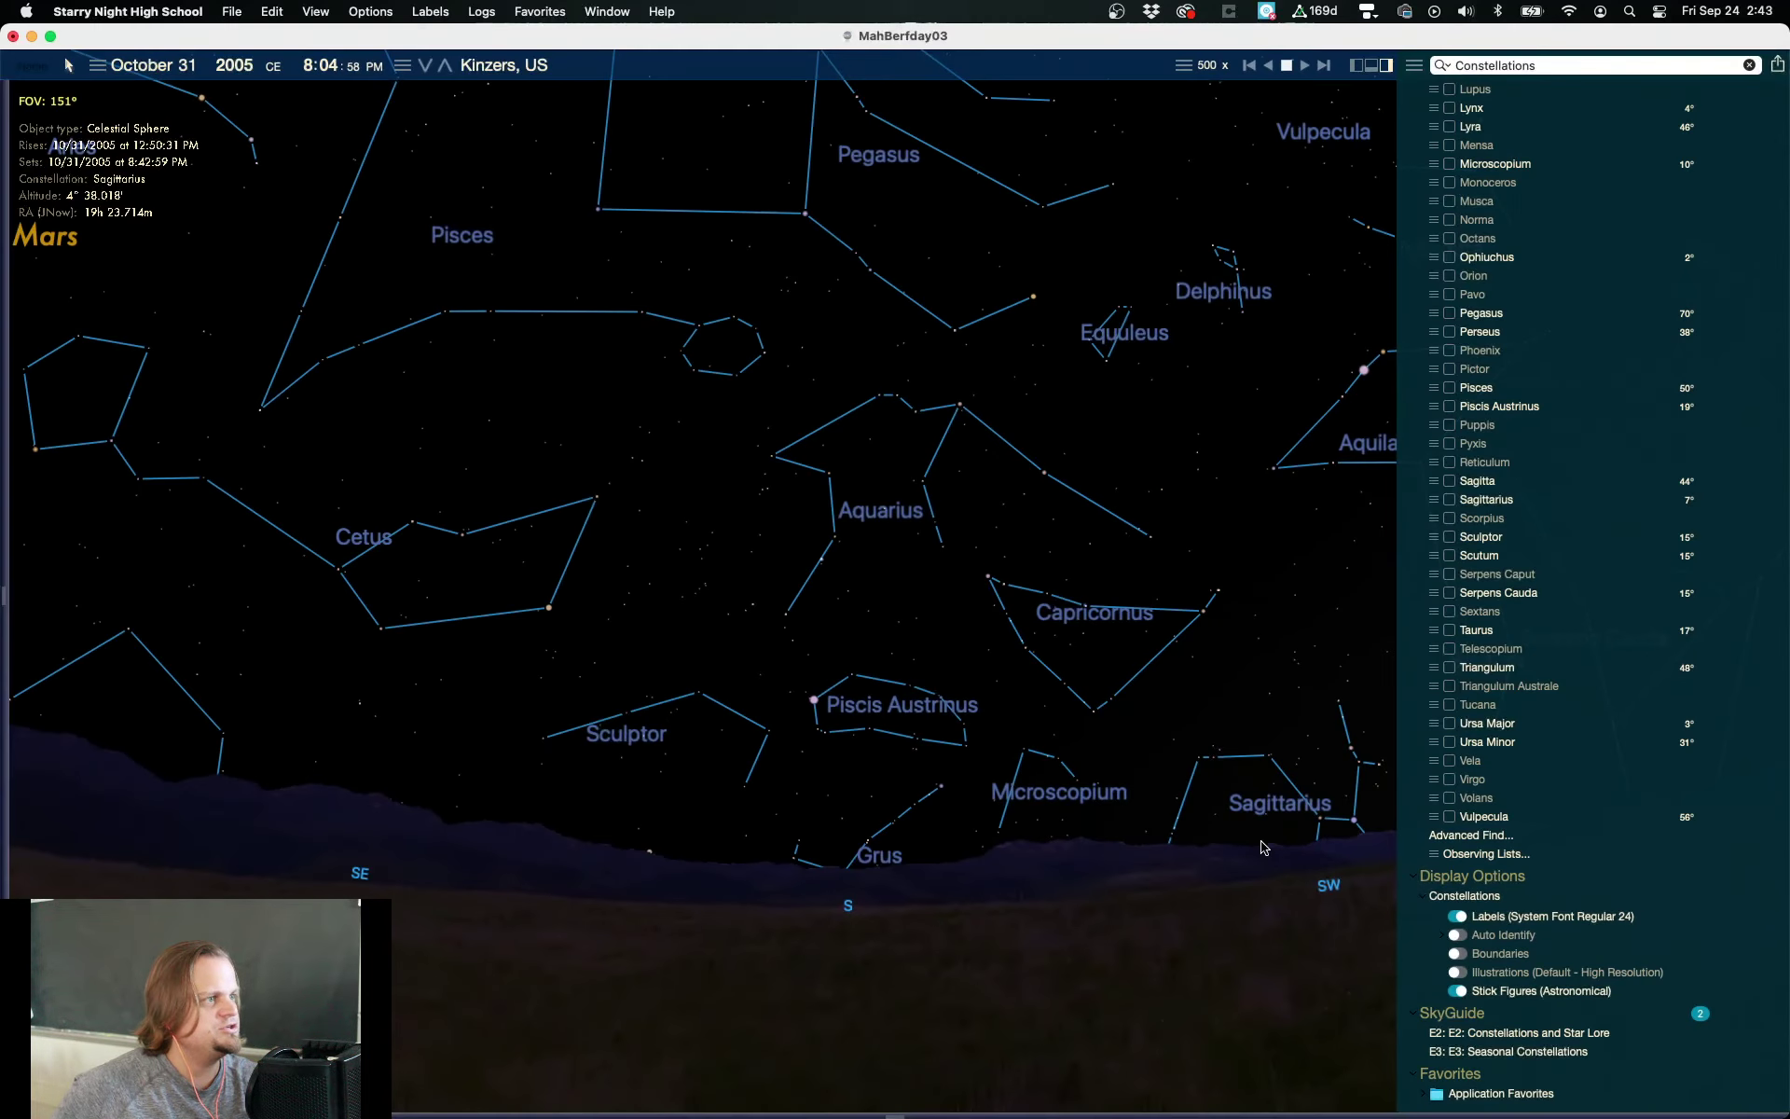
Step: Hide the constellations list, tilt the view up toward Pegasus and Andromeda, and widen the field of view to about 168°
{"action": "left_click", "coordinate": [1386, 64]}
{"action": "left_click_drag", "start_coordinate": [767, 227], "coordinate": [858, 472]}
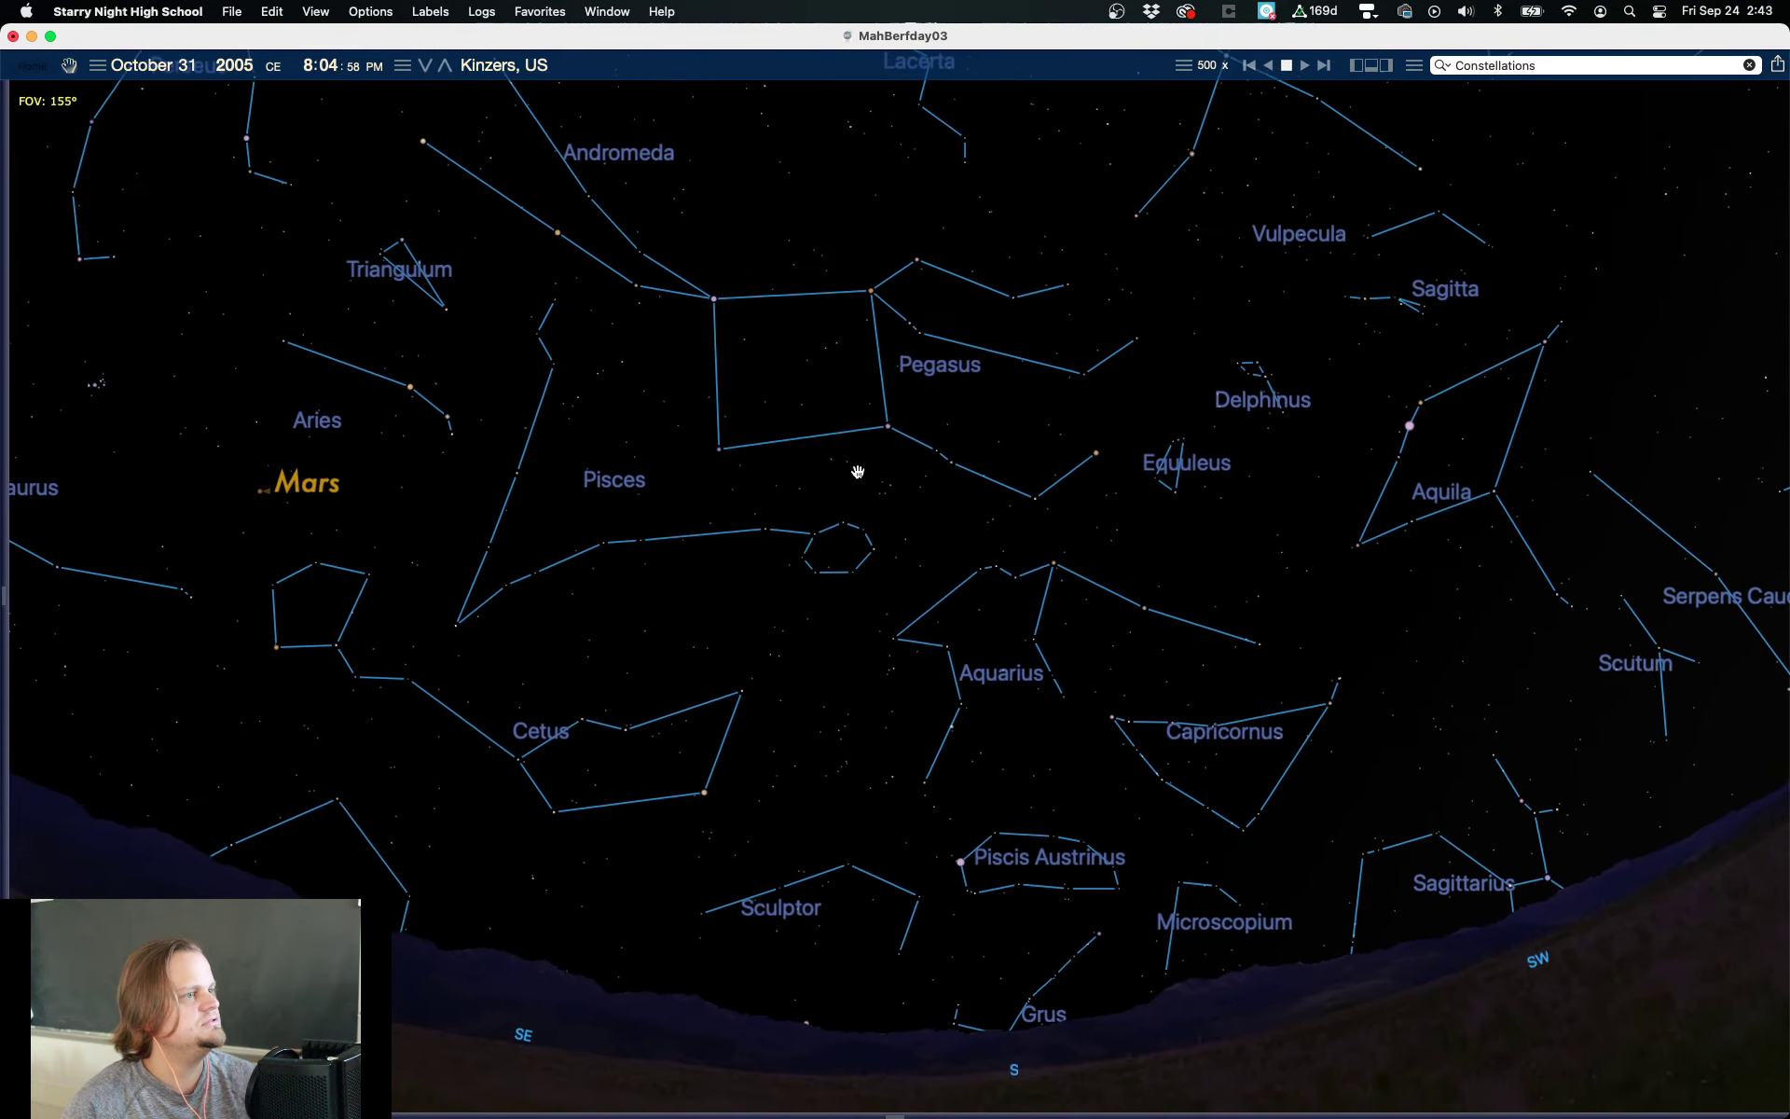
{"action": "scroll", "coordinate": [857, 471], "scroll_direction": "down", "scroll_amount": 5}
{"action": "mouse_move", "coordinate": [937, 388]}
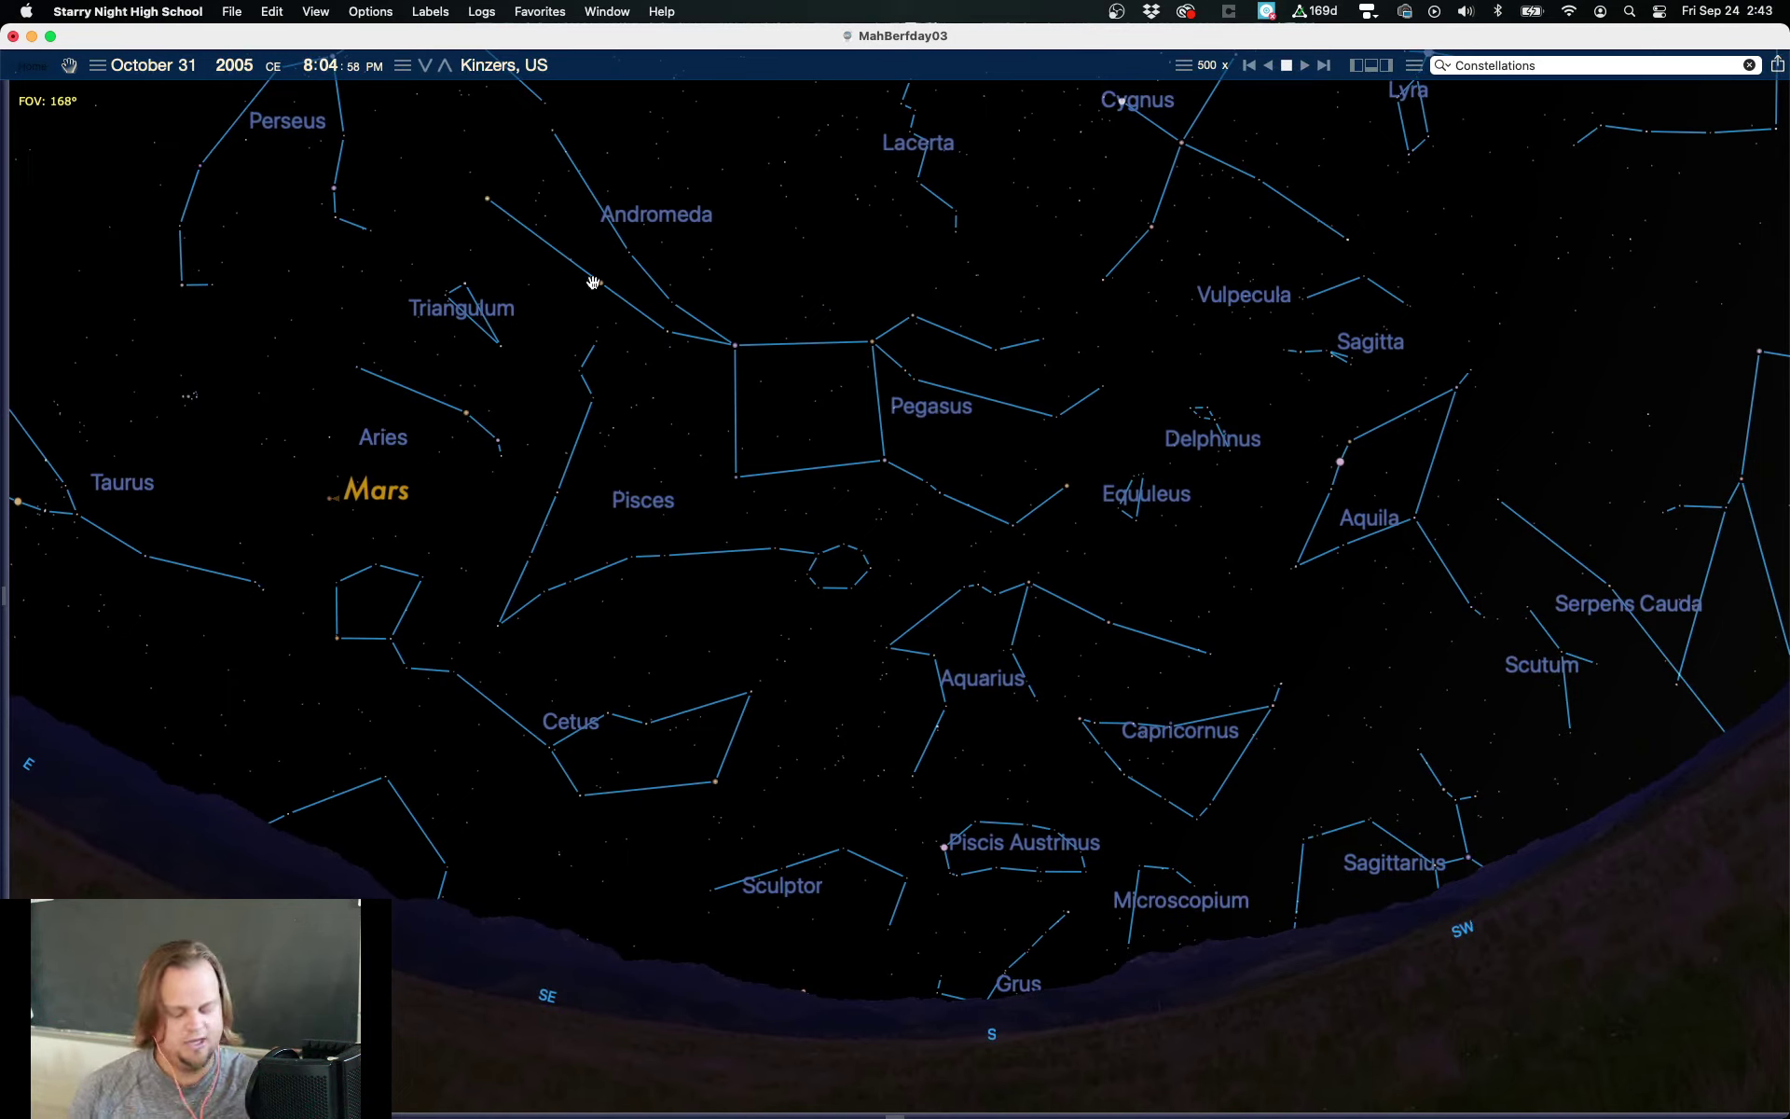
Step: Save the labelled constellations view as MahBerfday04 in the MahBerfday folder
{"action": "key", "text": "super+s"}
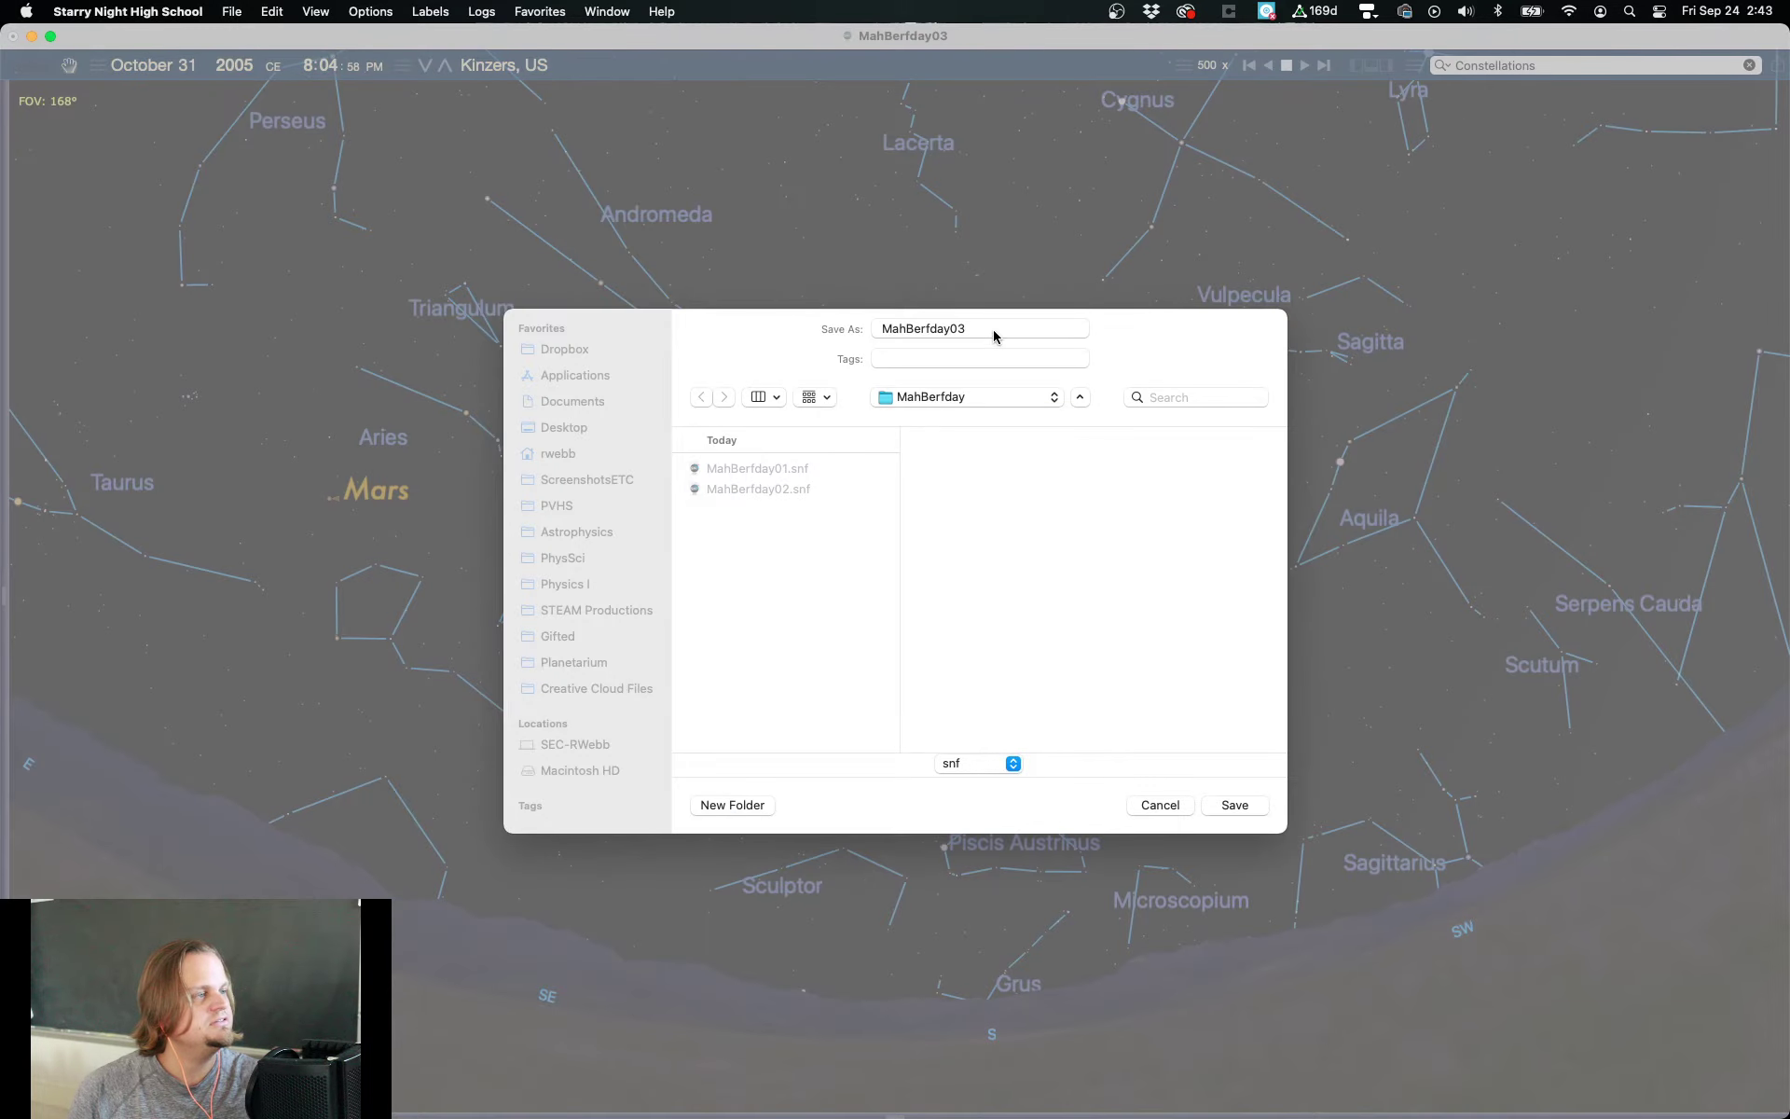
{"action": "left_click", "coordinate": [992, 328]}
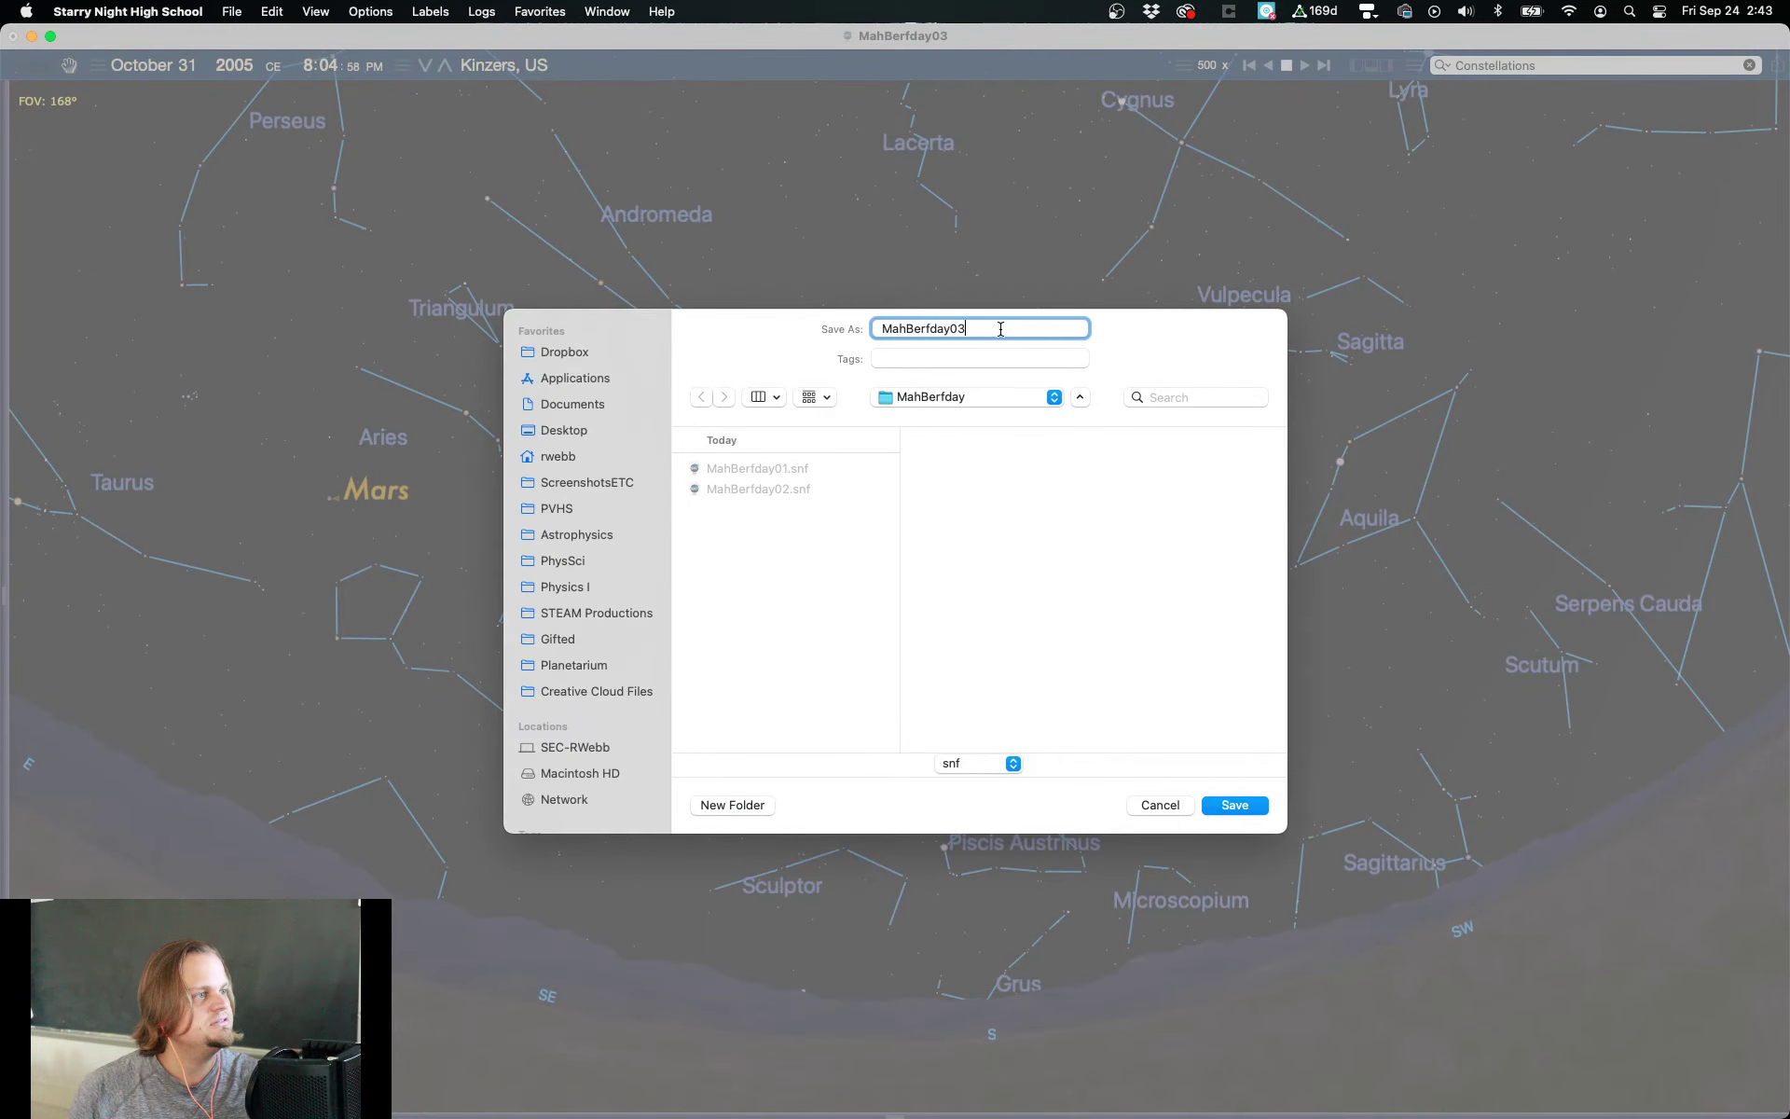
{"action": "key", "text": "BackSpace"}
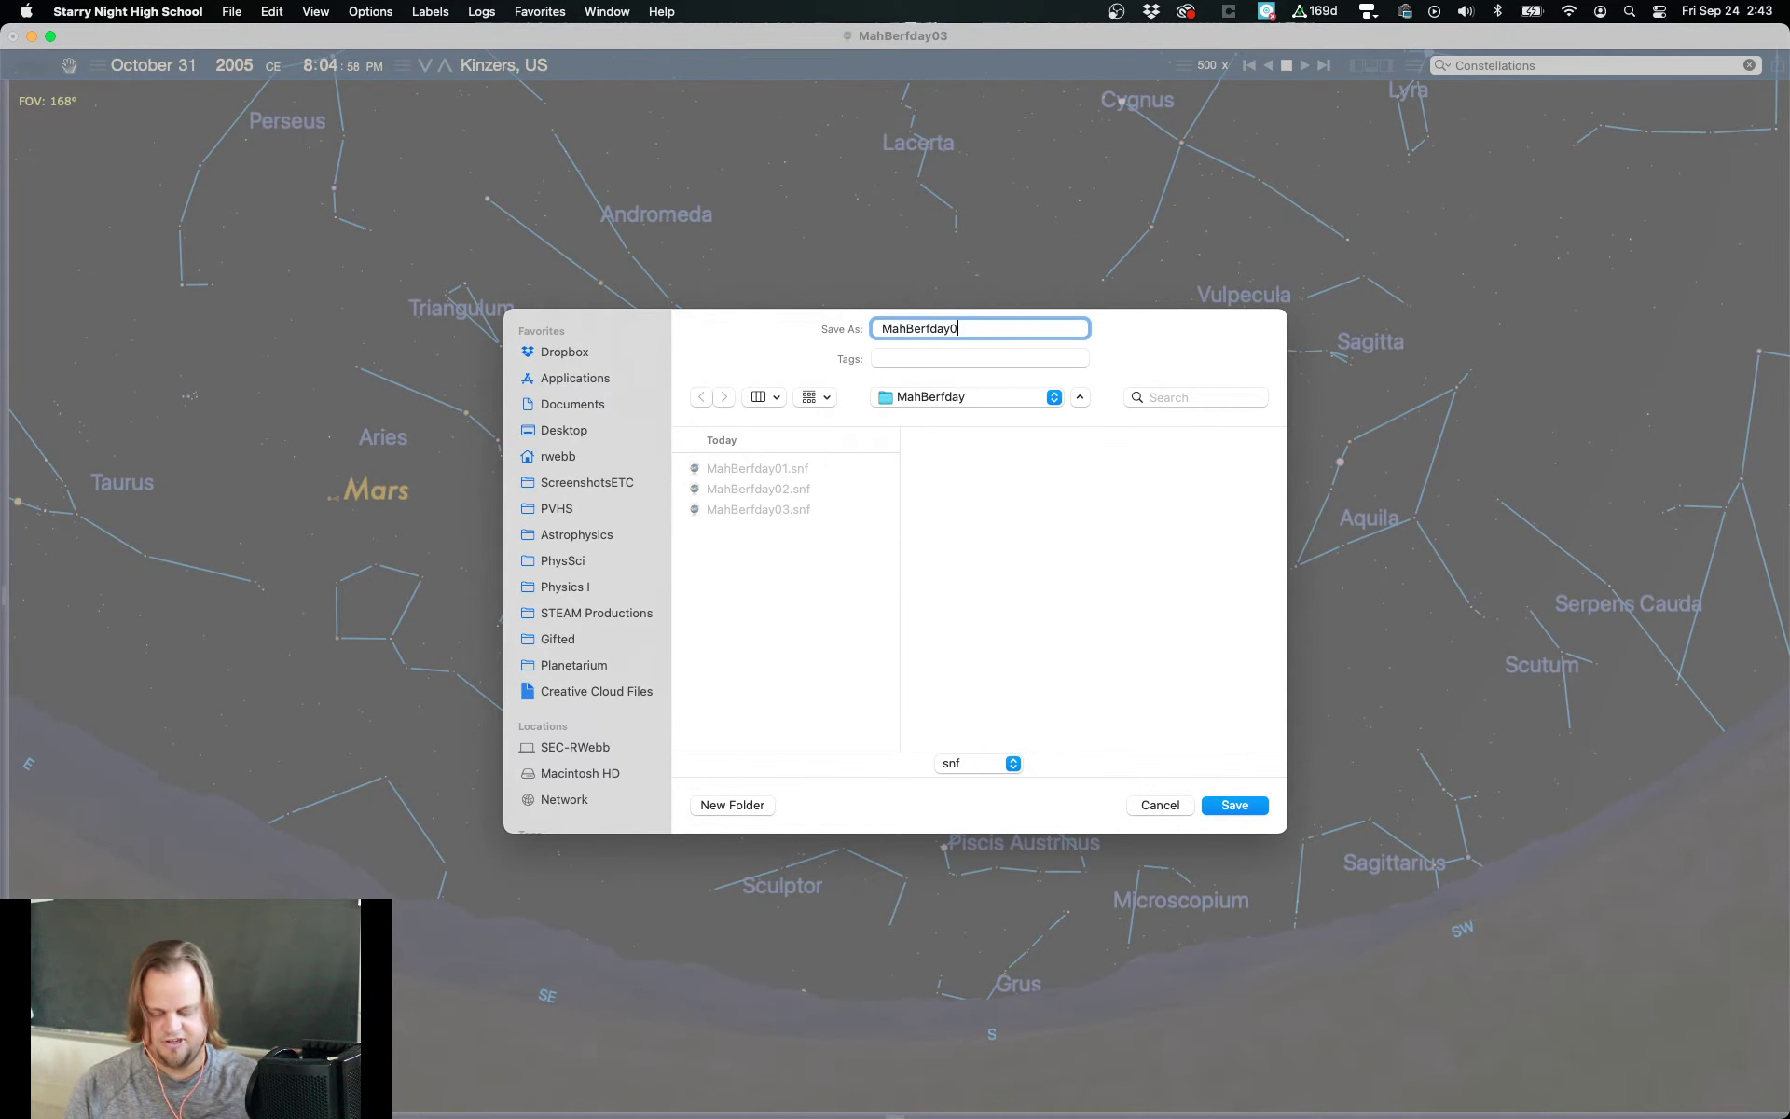
{"action": "left_click", "coordinate": [1249, 807]}
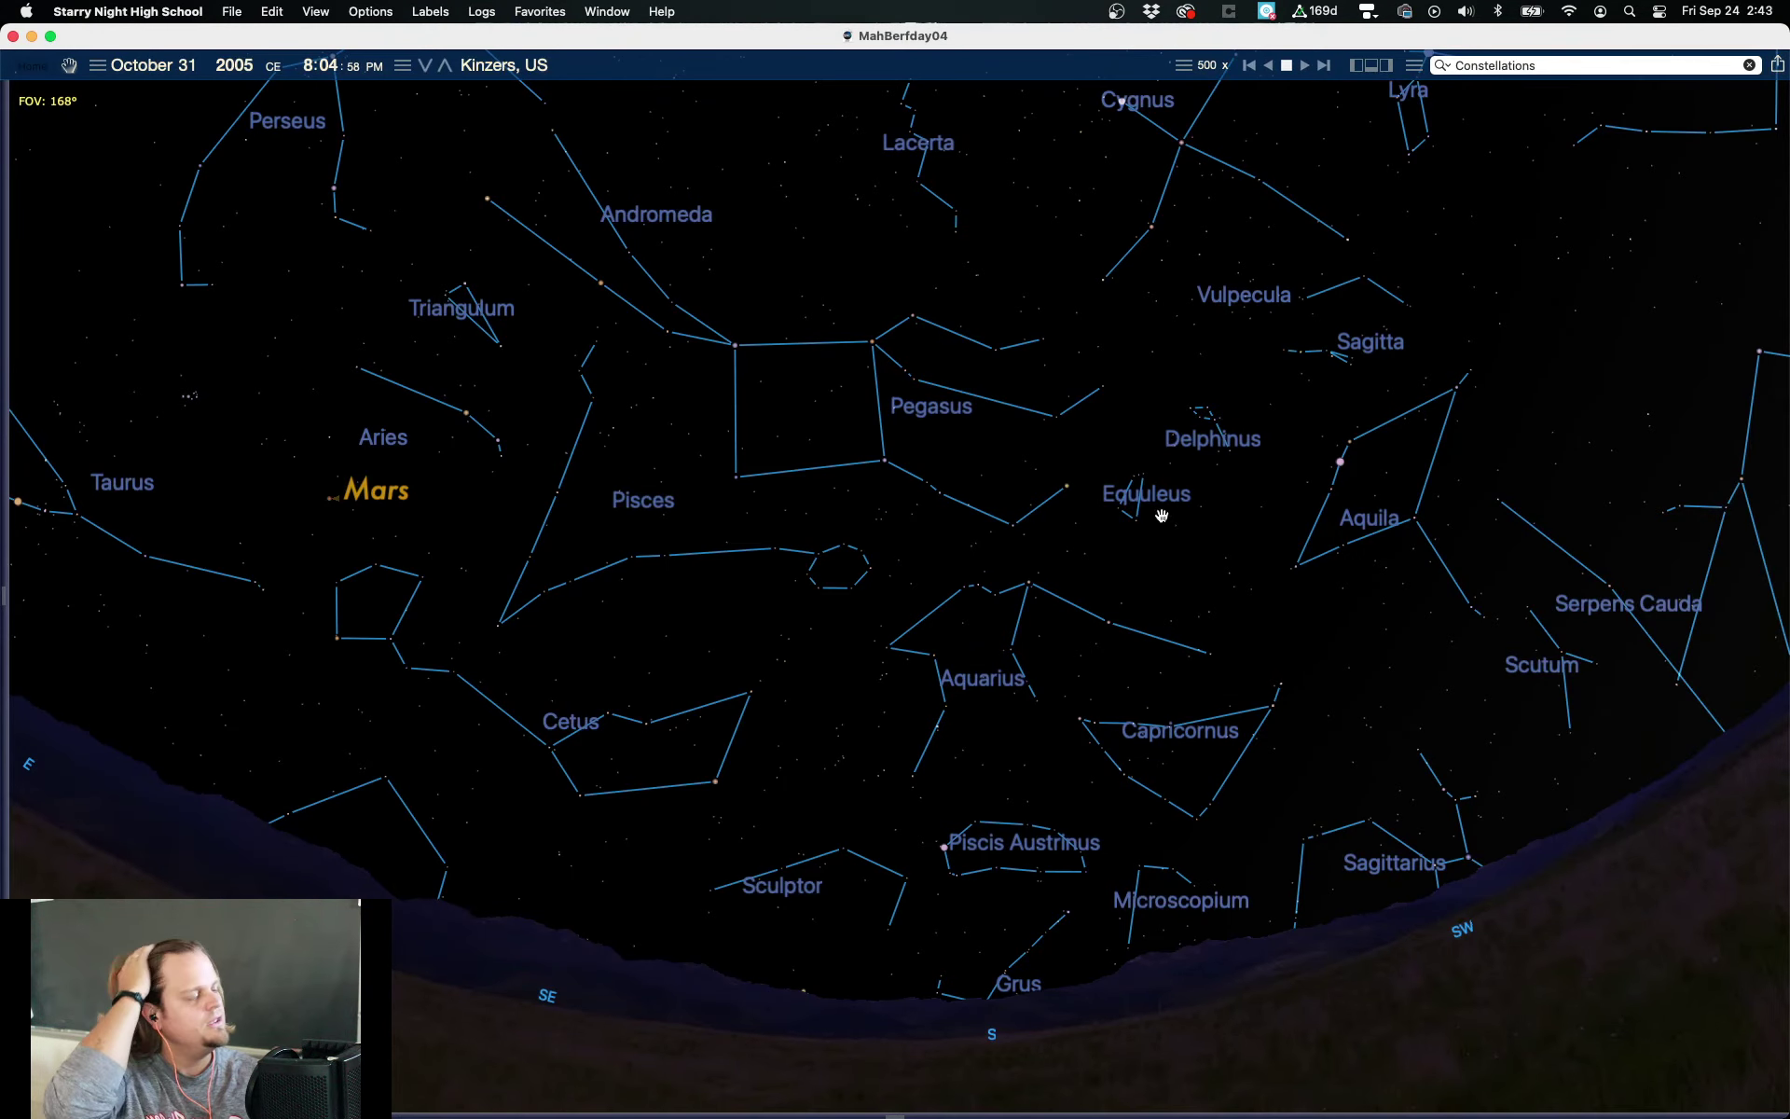
Step: Replace the constellations search with "messier" and turn on the display of Messier Objects
{"action": "mouse_move", "coordinate": [1153, 508]}
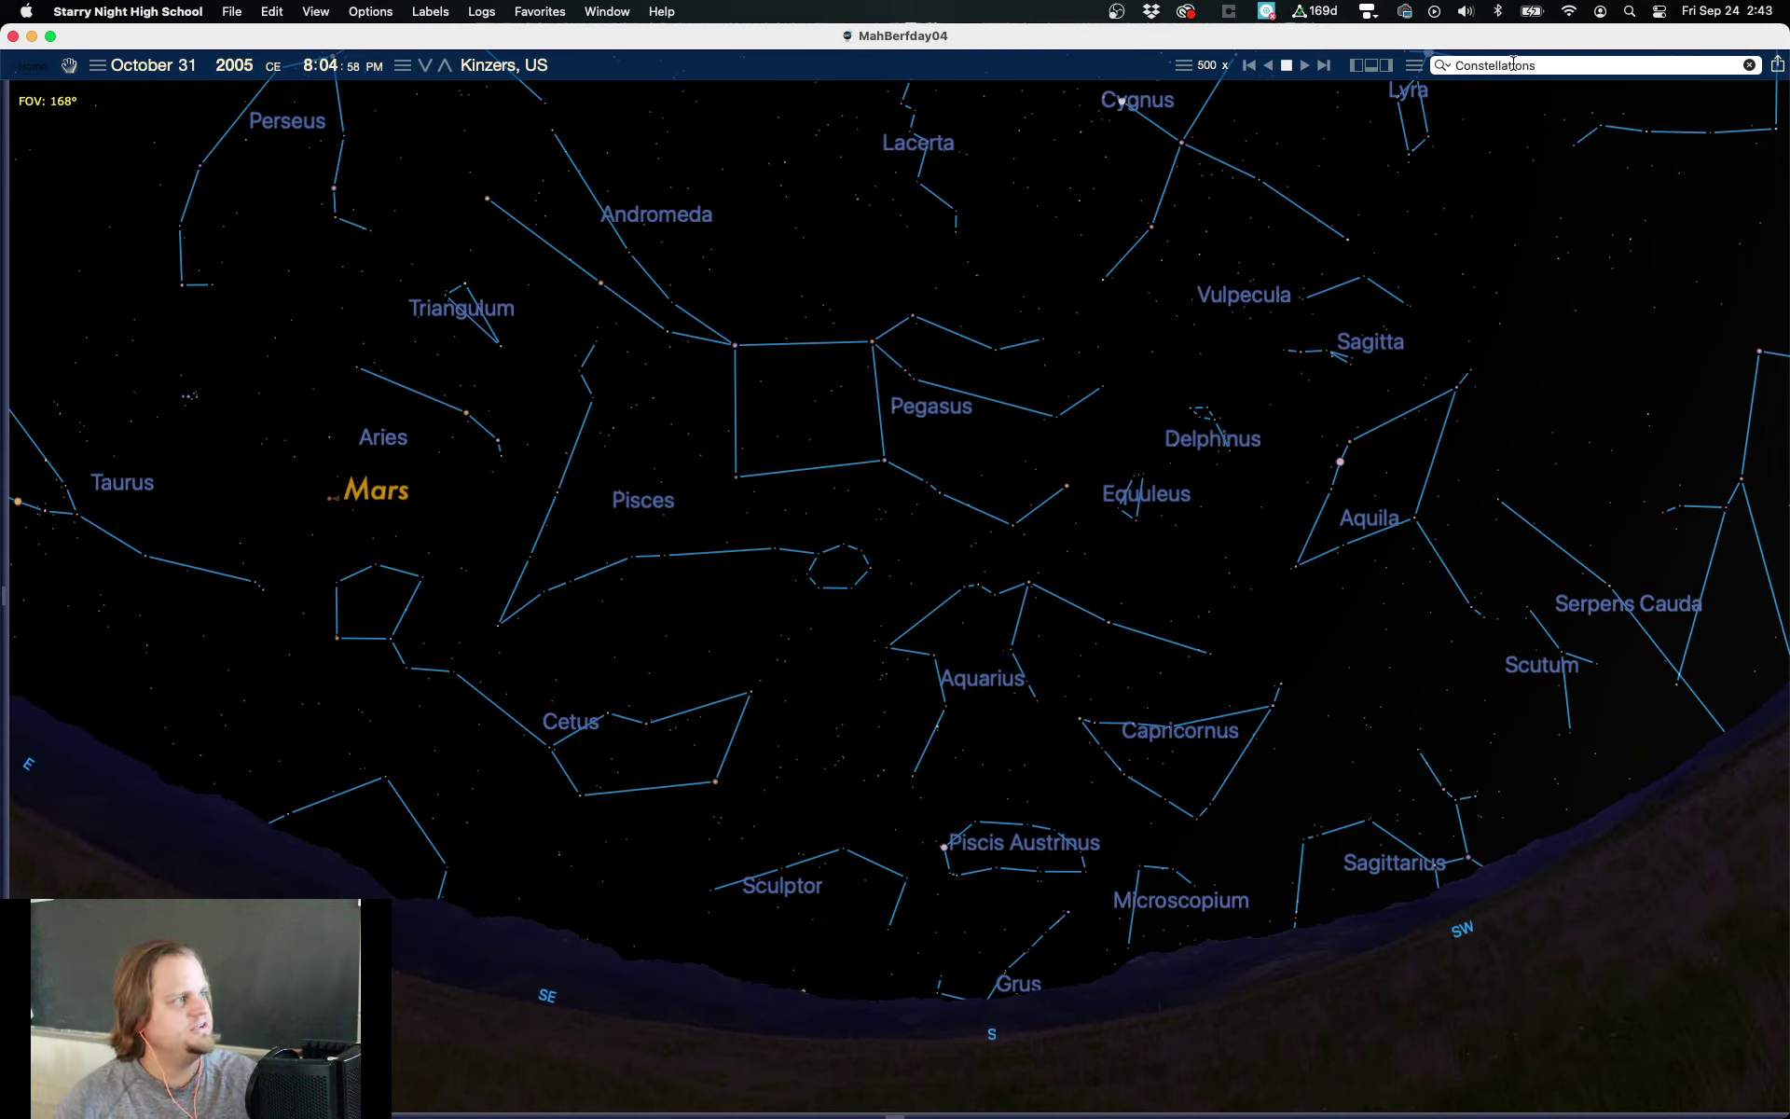
{"action": "left_click", "coordinate": [1749, 64]}
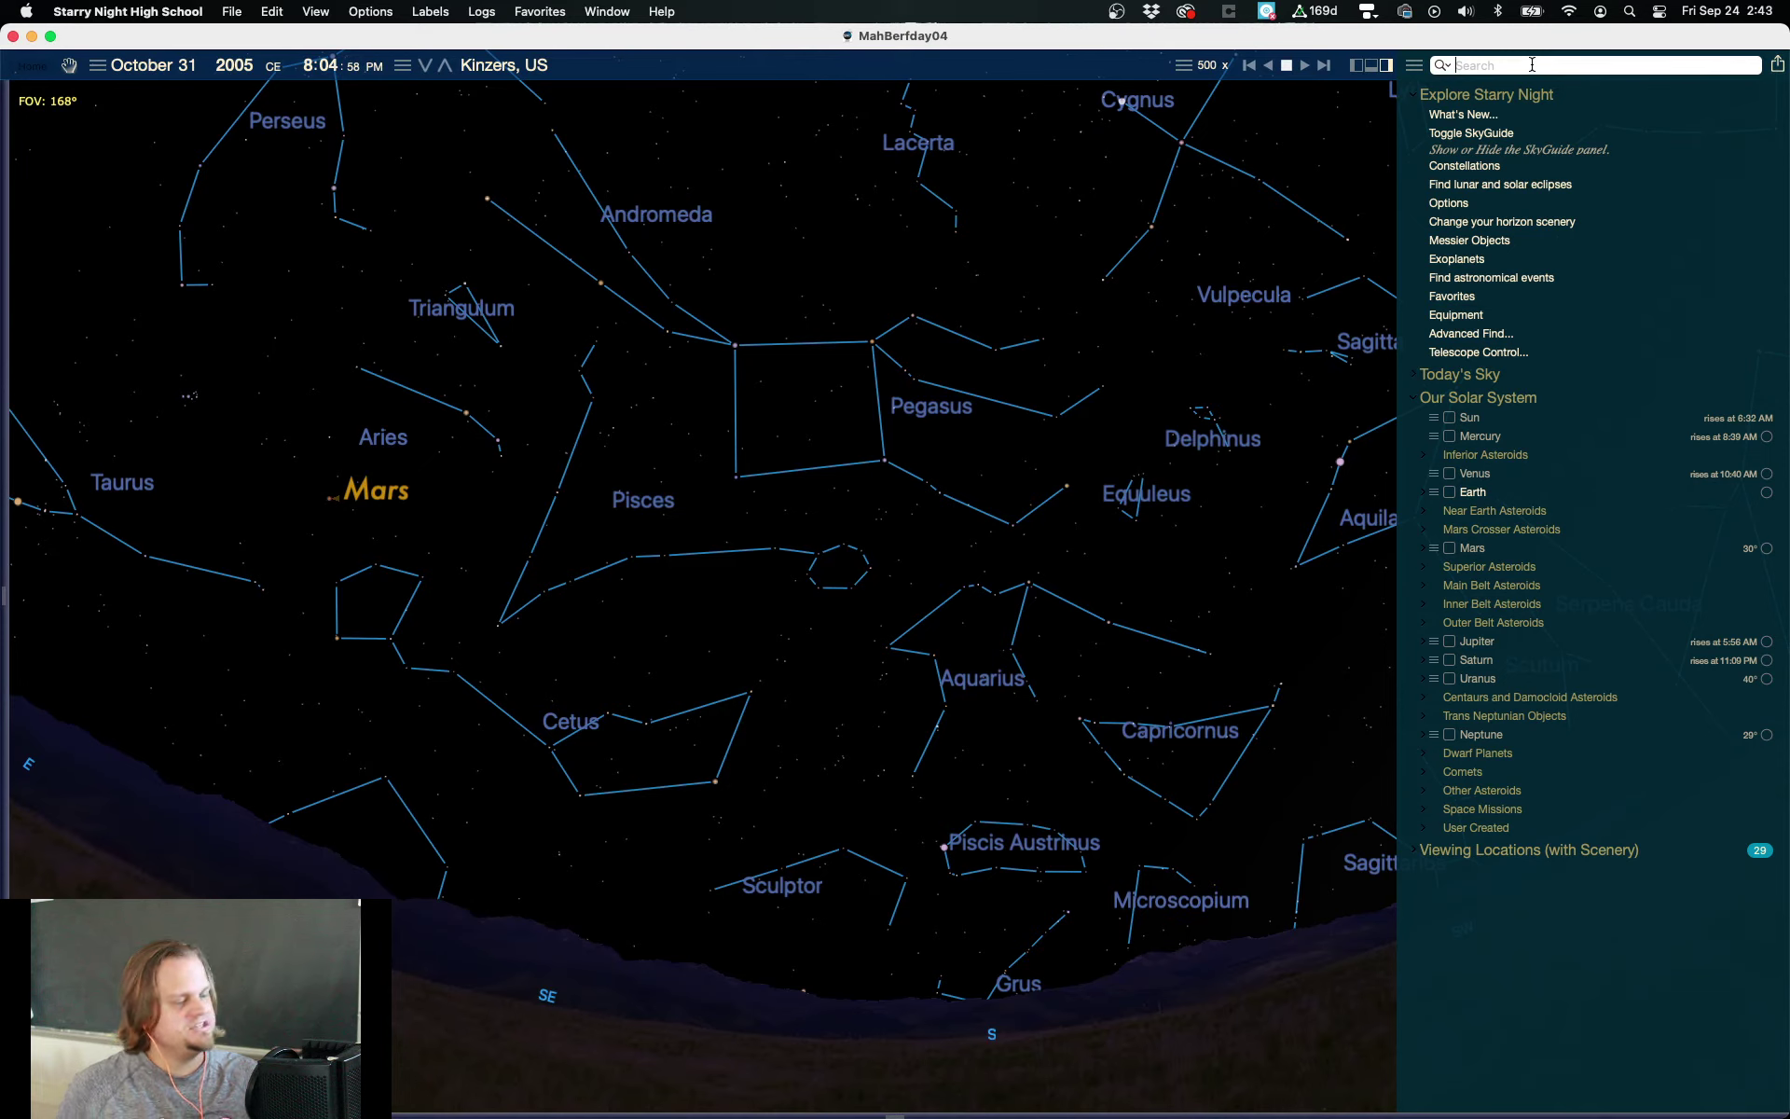
{"action": "type", "text": "messier"}
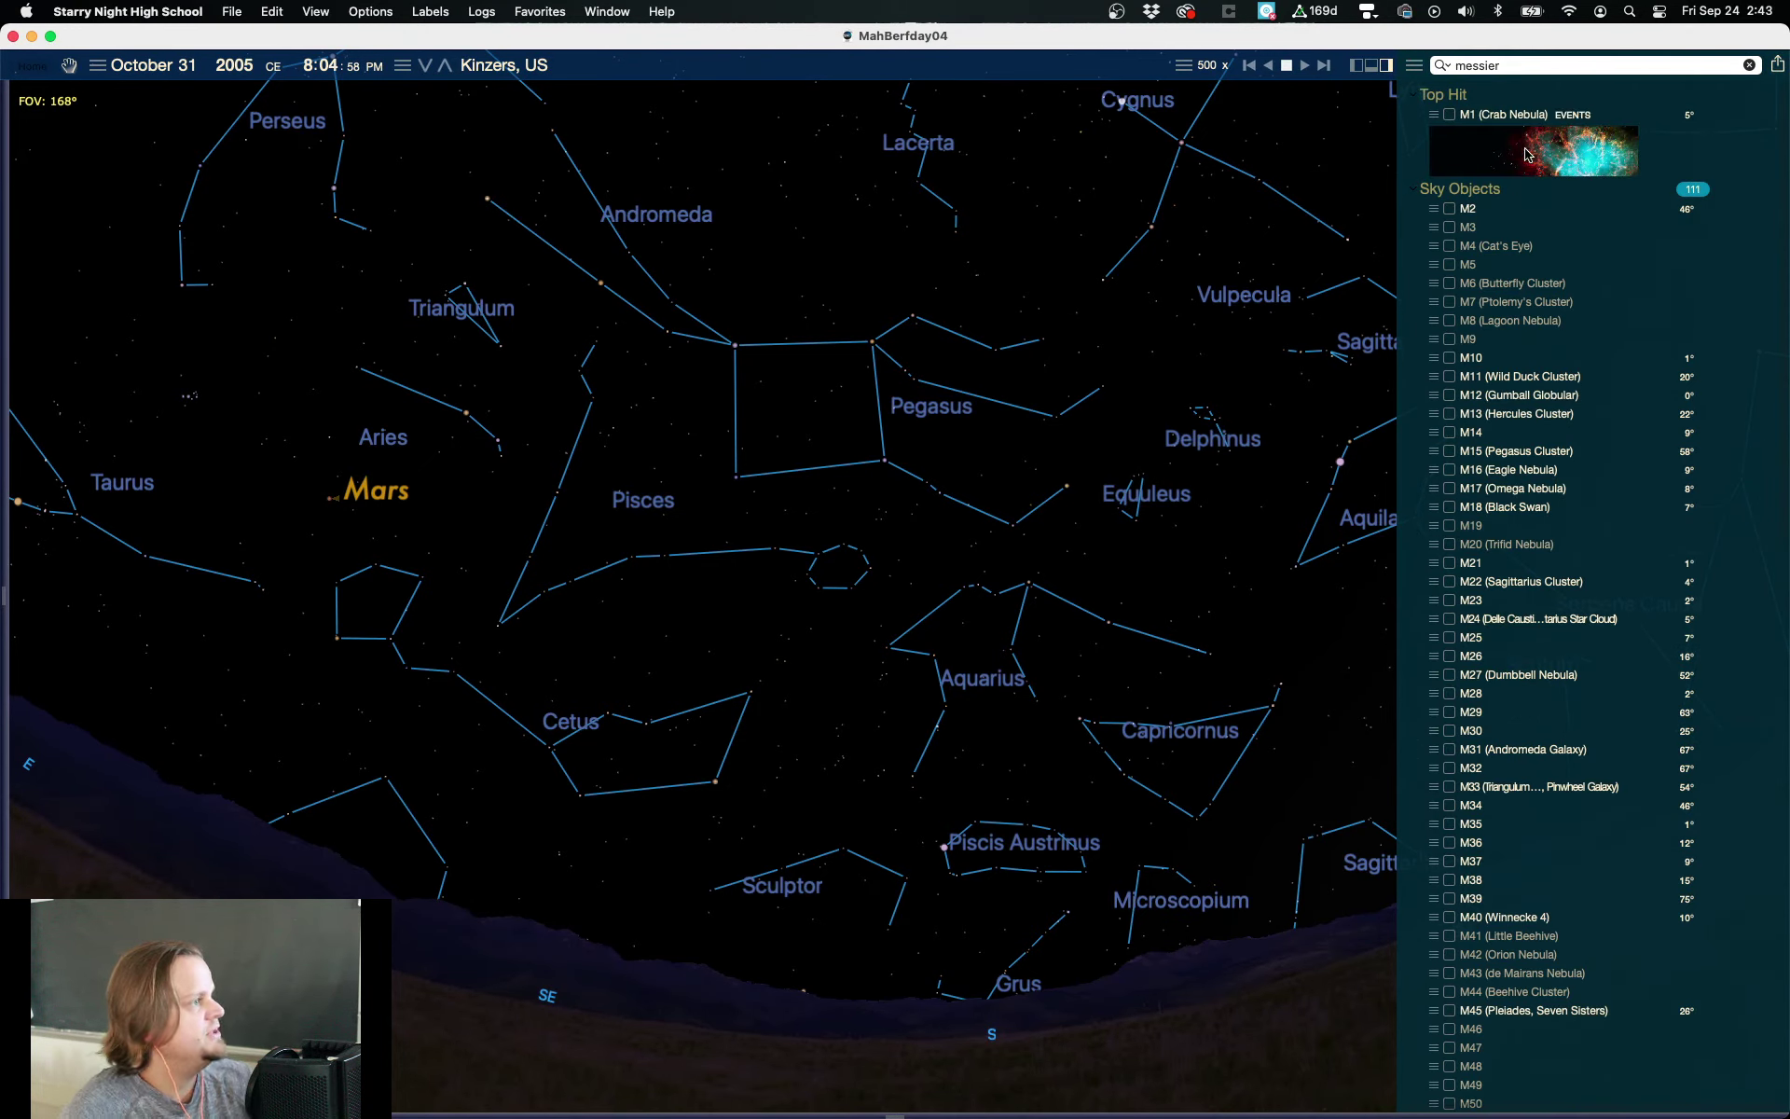
{"action": "scroll", "coordinate": [1511, 190], "scroll_direction": "down", "scroll_amount": 15}
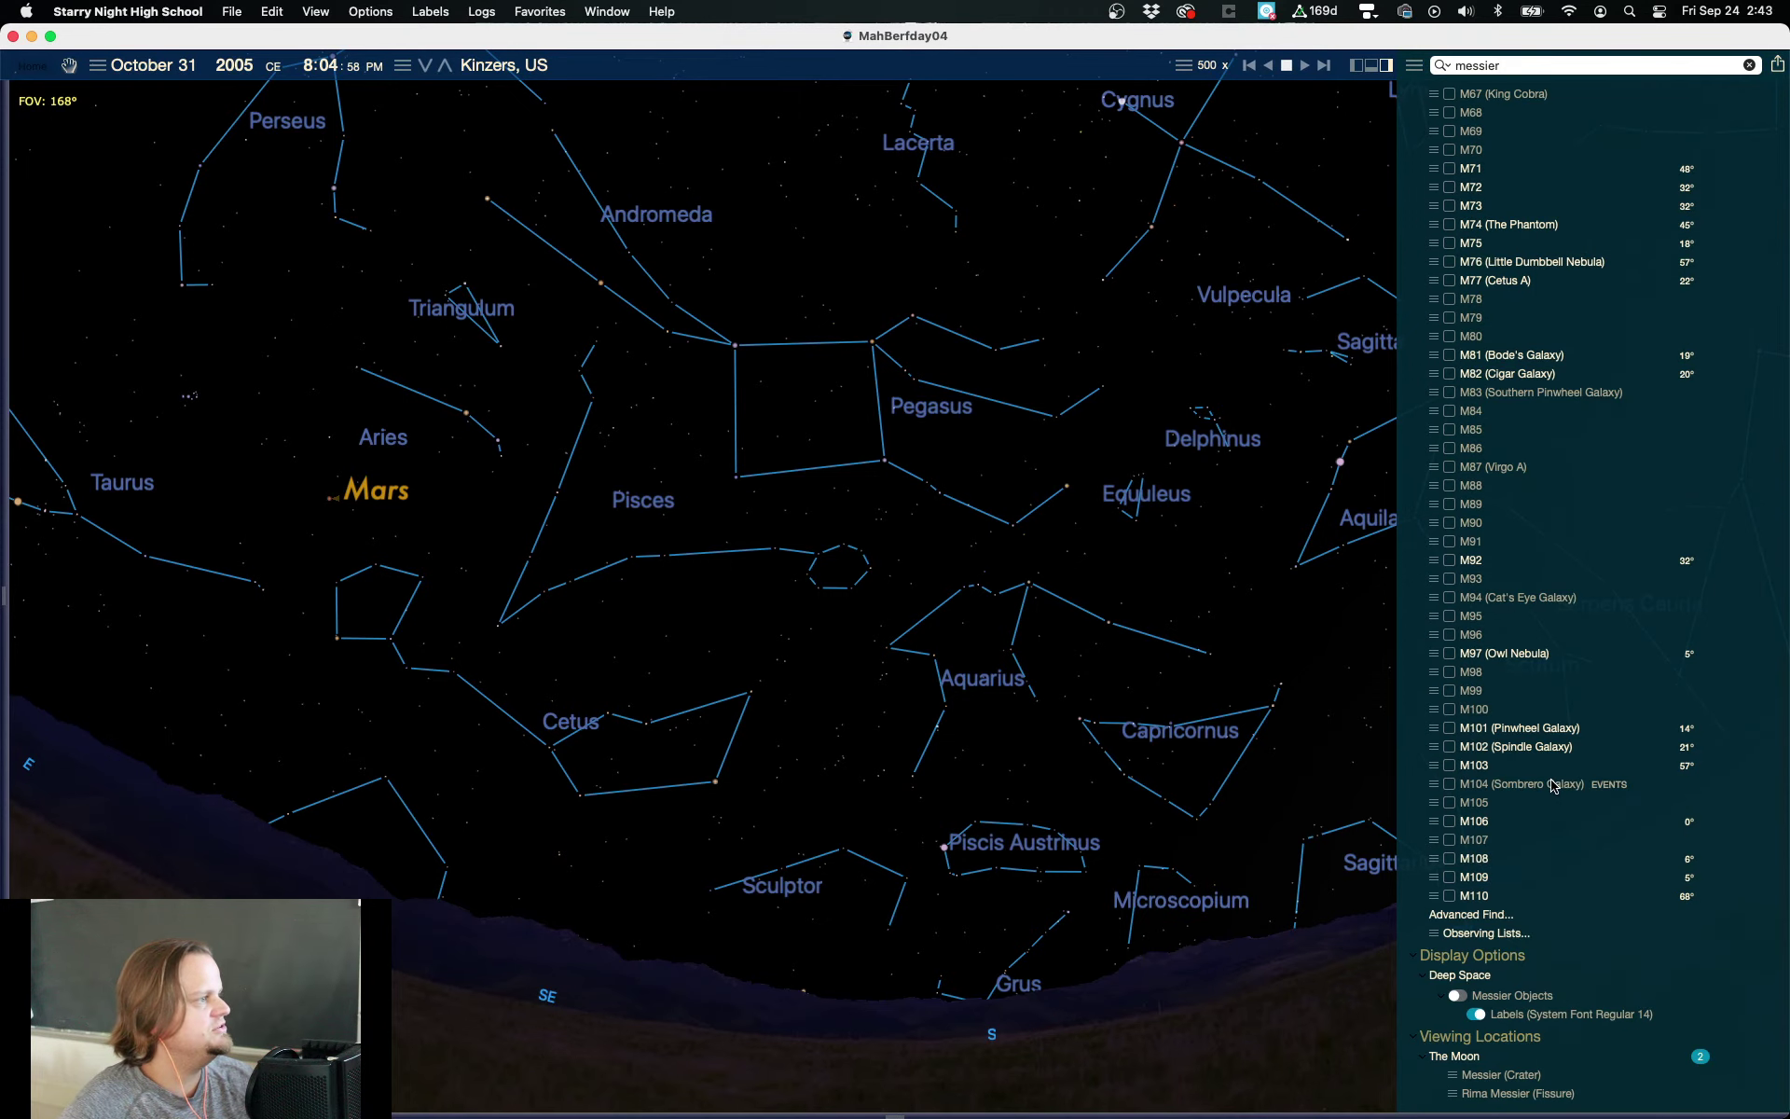
{"action": "left_click", "coordinate": [1458, 996]}
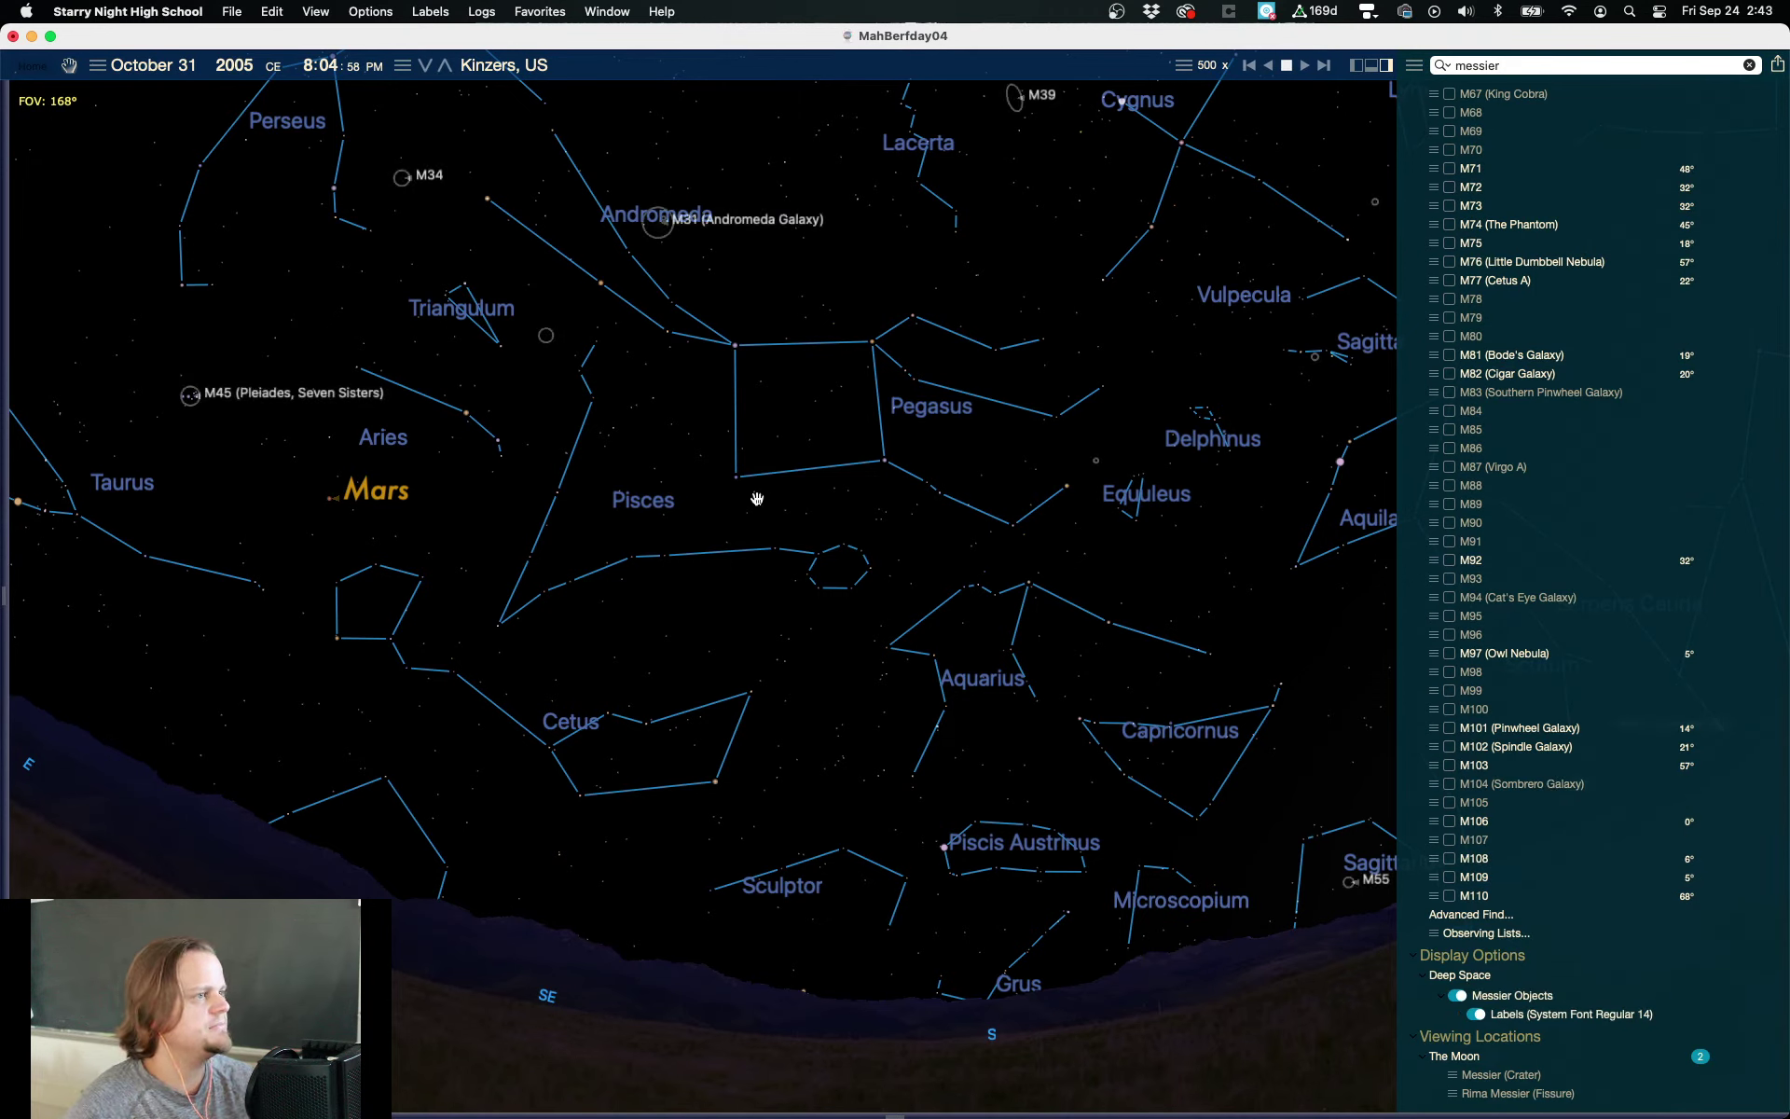
Step: Bring M45 (Pleiades, Seven Sisters) near the middle of the view and zoom in to a field of view of about 14°
{"action": "scroll", "coordinate": [174, 421], "scroll_direction": "up", "scroll_amount": 1}
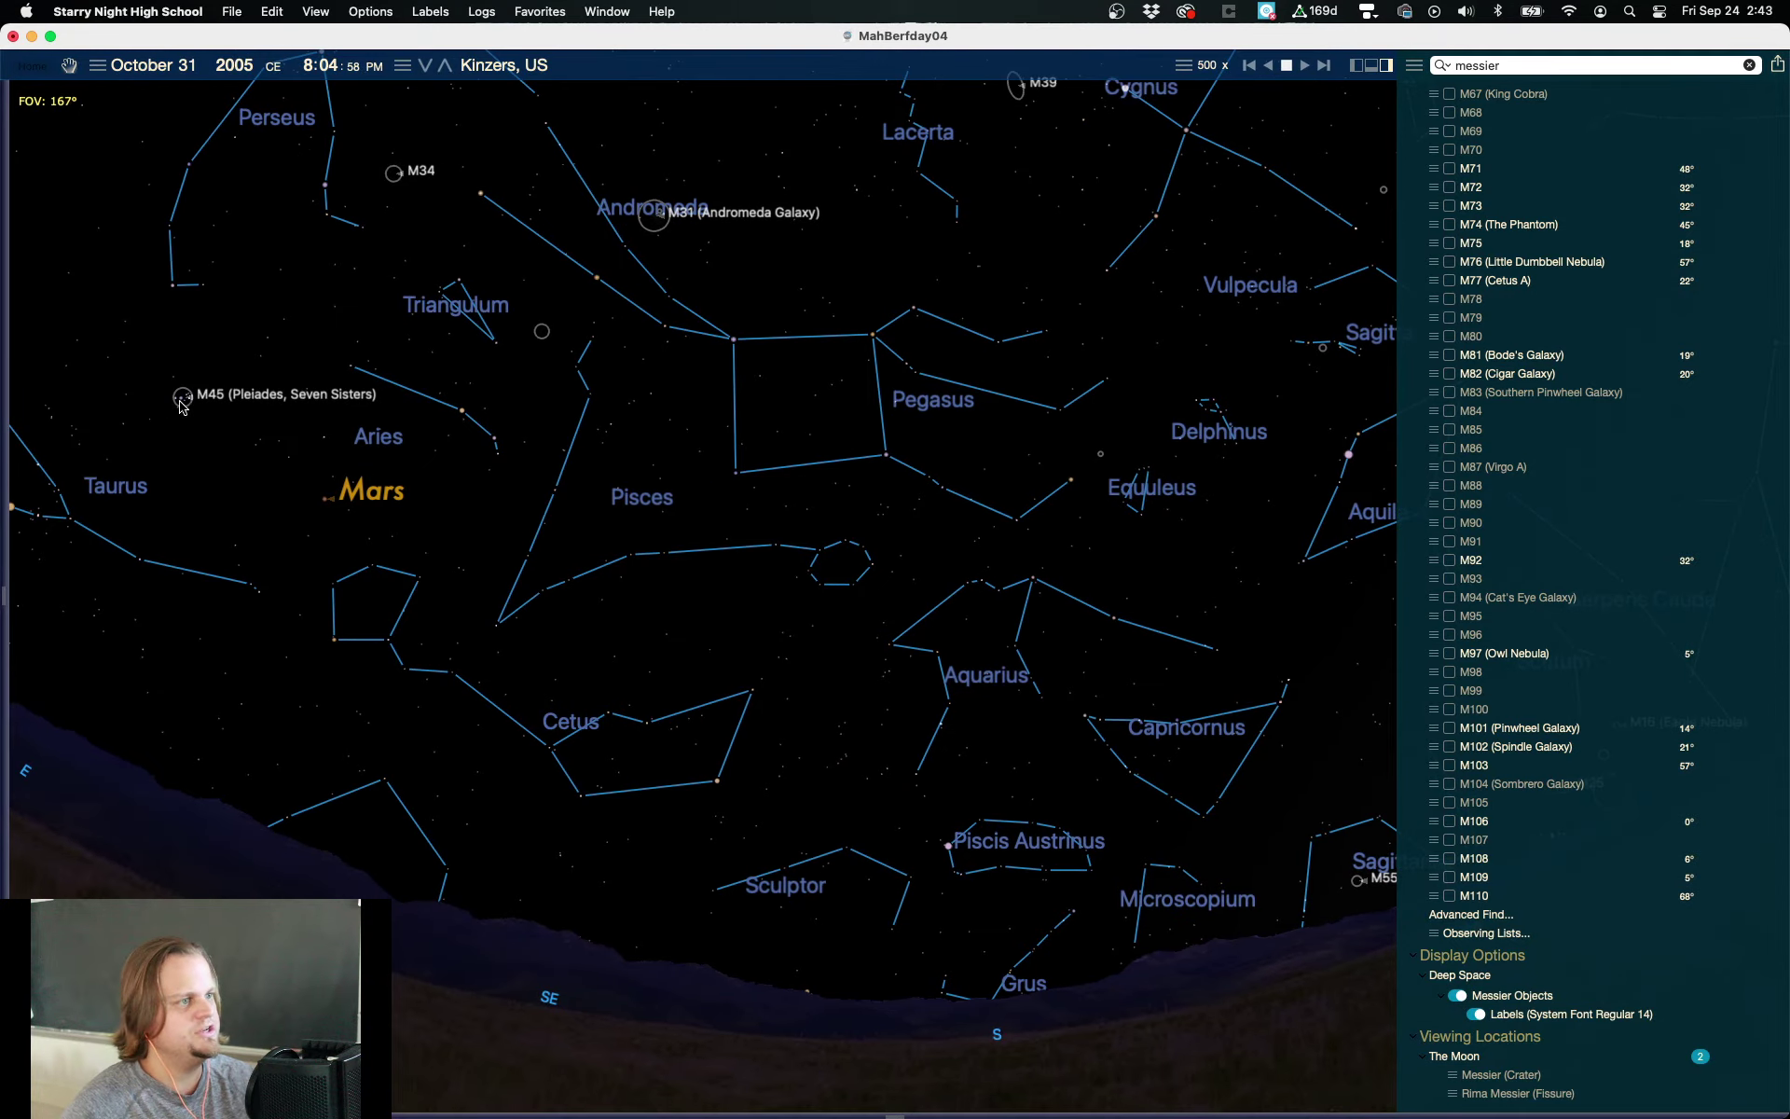
{"action": "scroll", "coordinate": [158, 410], "scroll_direction": "up", "scroll_amount": 3}
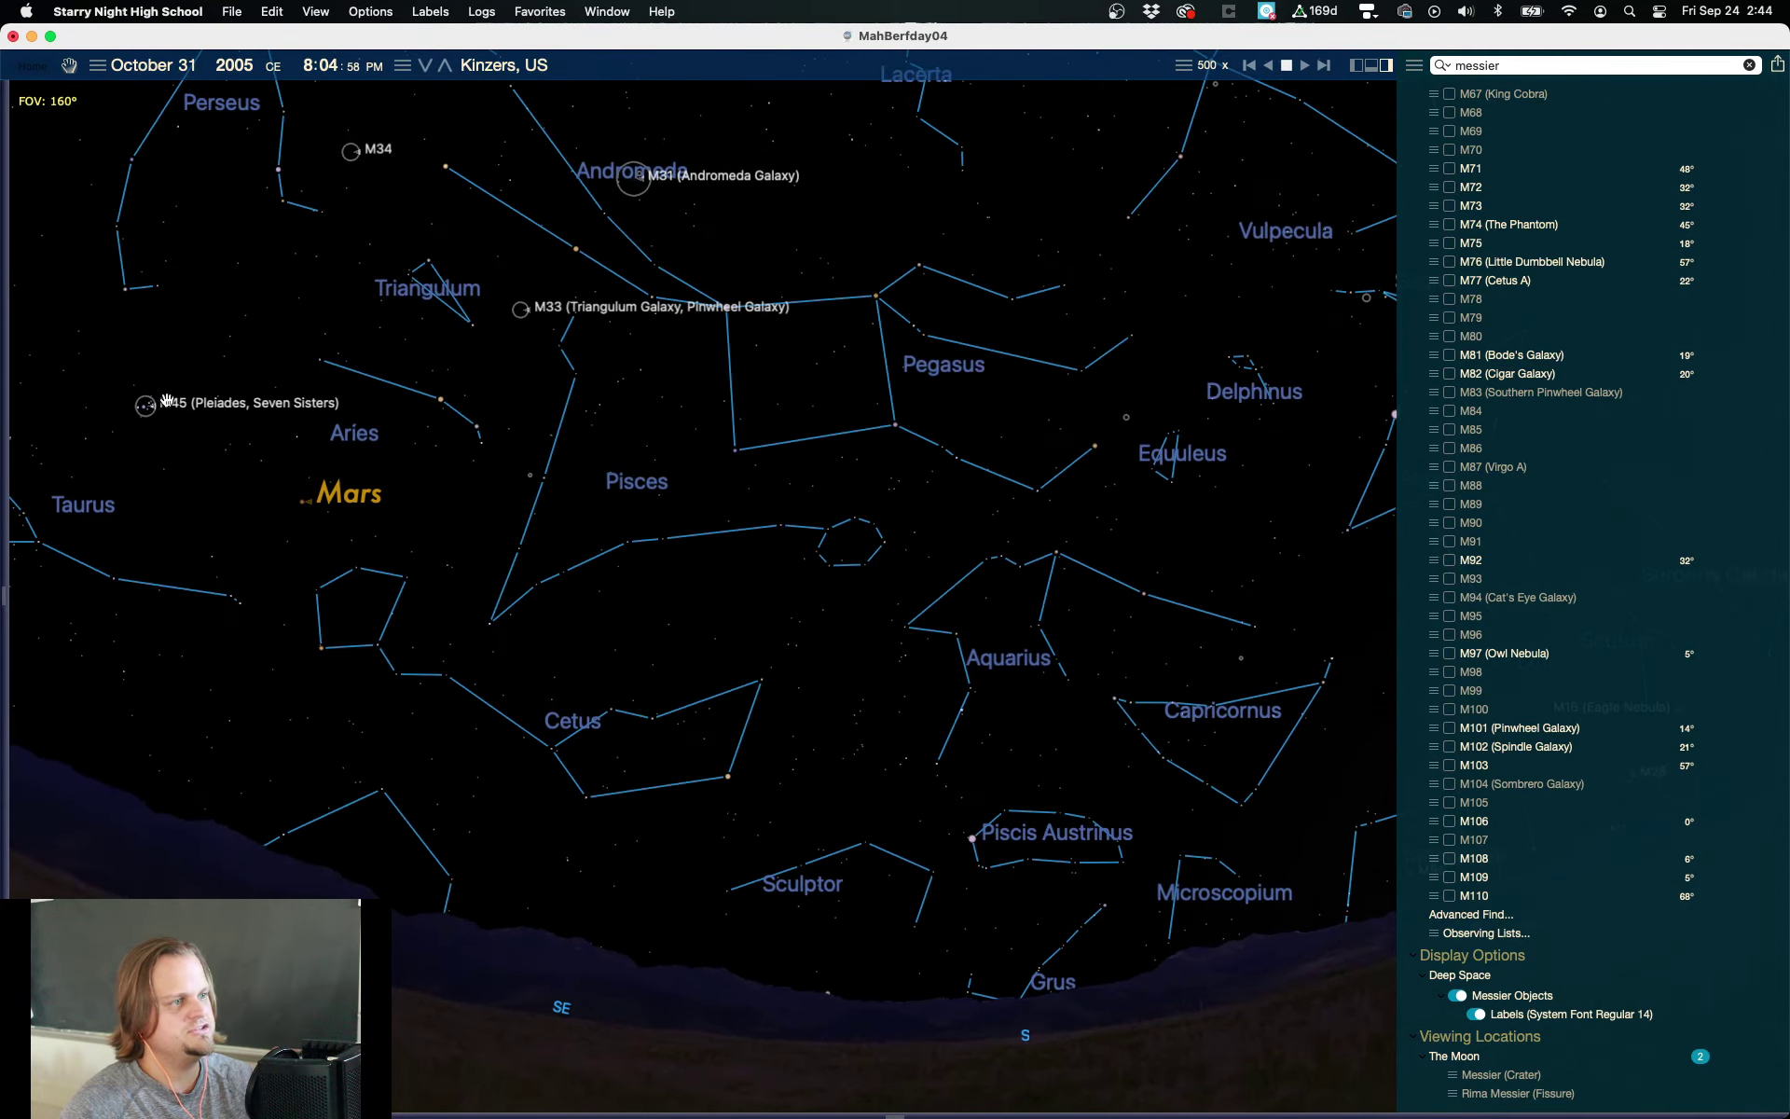
{"action": "left_click_drag", "start_coordinate": [94, 421], "coordinate": [757, 416]}
{"action": "scroll", "coordinate": [778, 440], "scroll_direction": "up", "scroll_amount": 5}
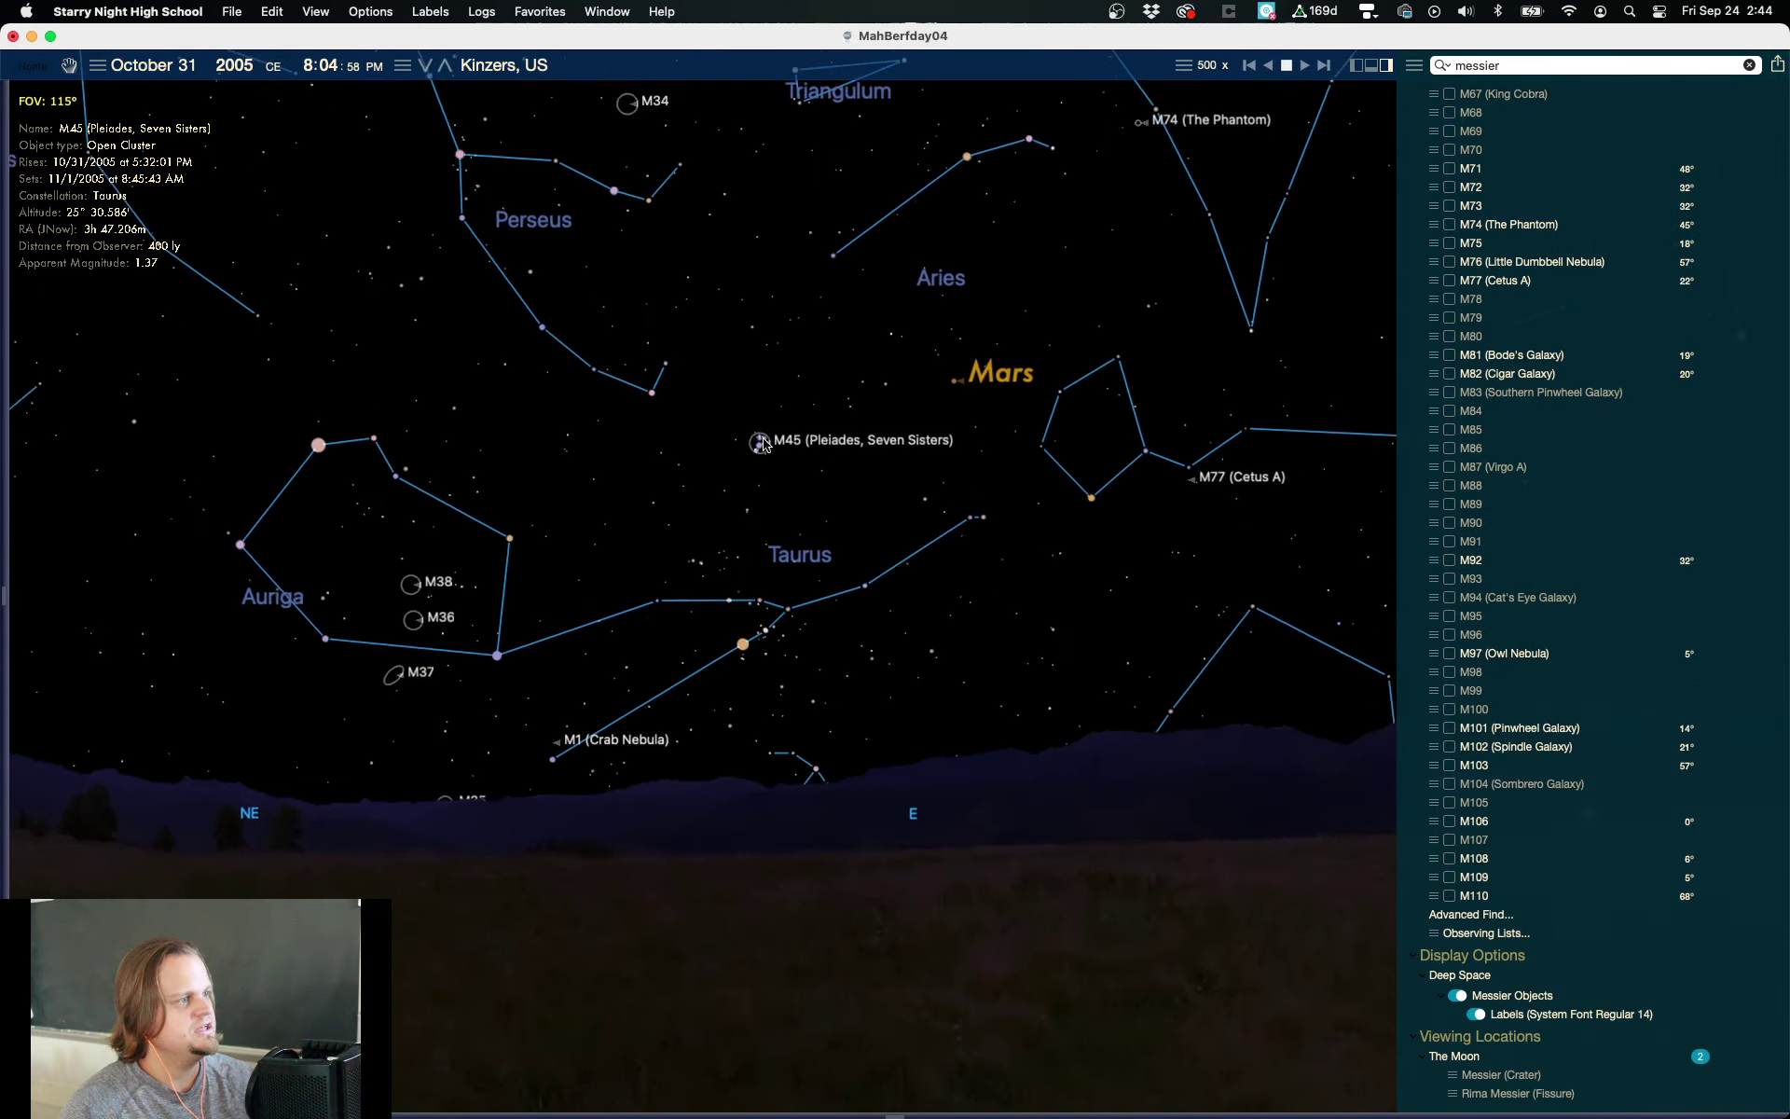
{"action": "scroll", "coordinate": [779, 440], "scroll_direction": "up", "scroll_amount": 15}
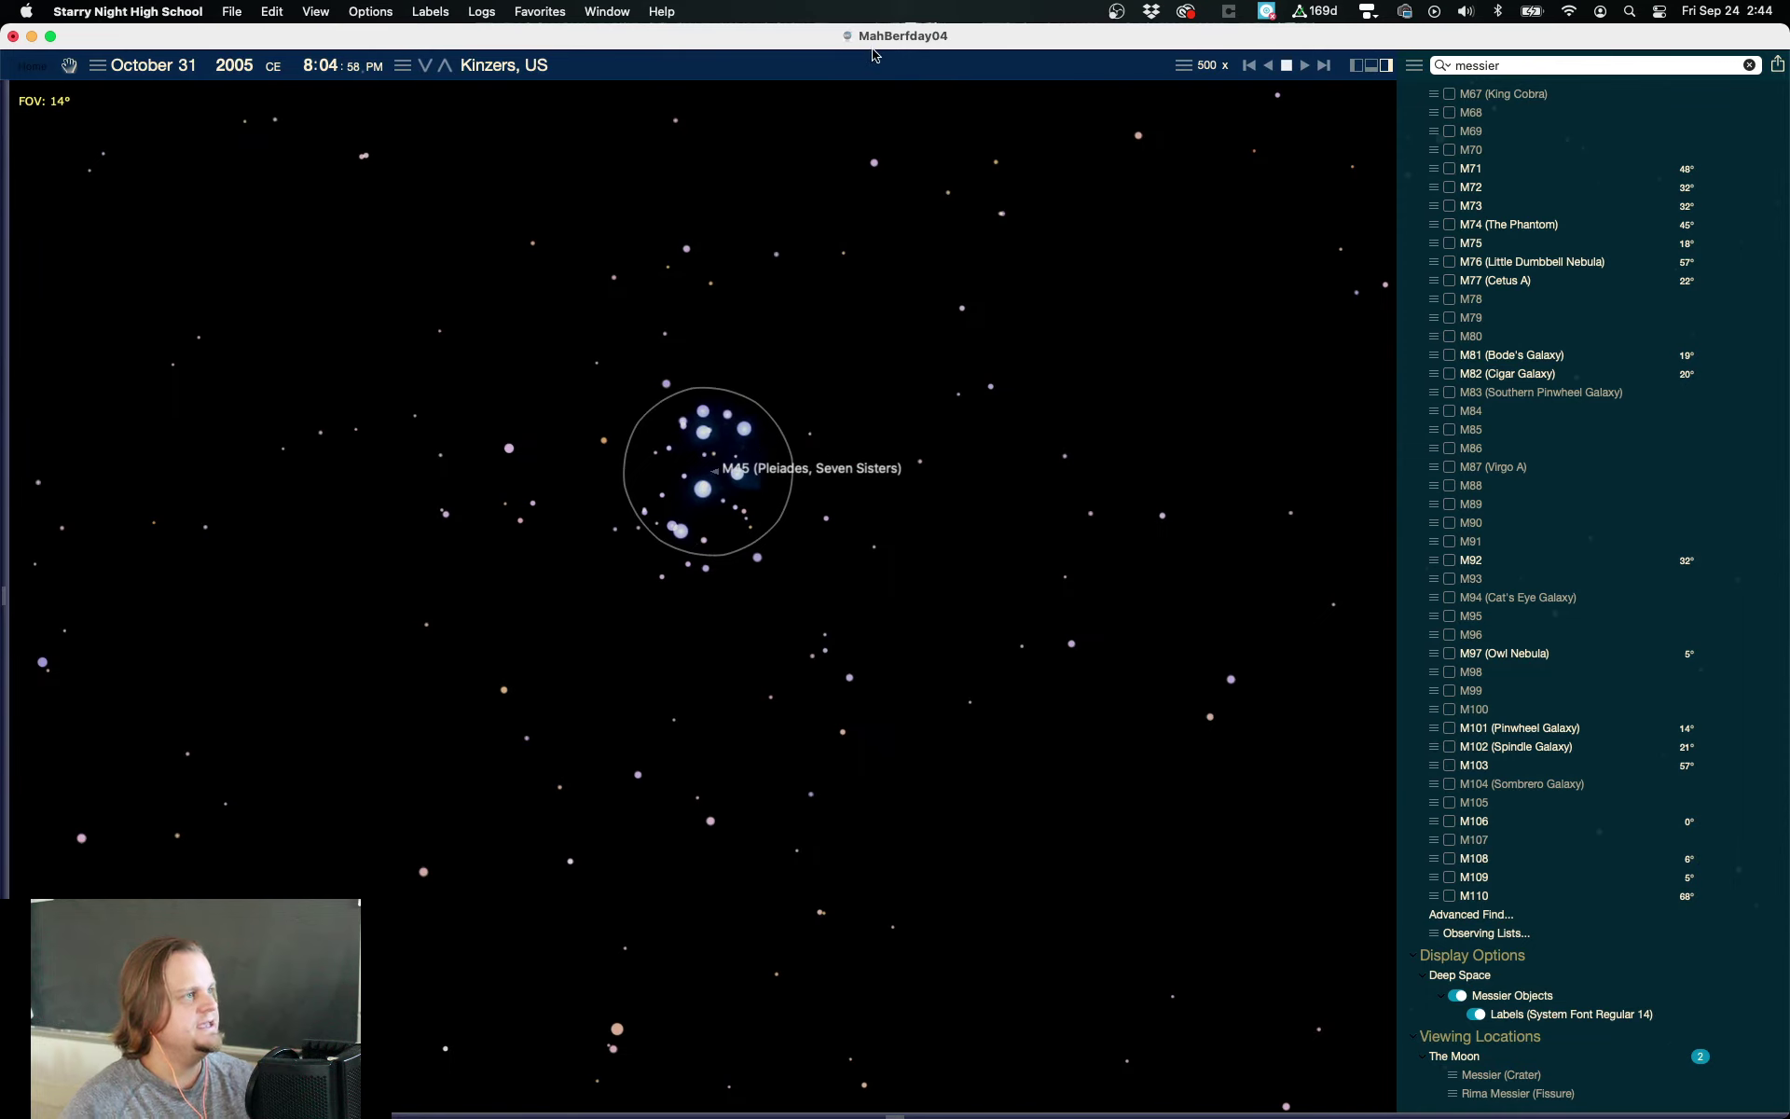
Step: Save the Pleiades close-up as MahBerfday05 in the MahBerfday folder
{"action": "key", "text": "super+s"}
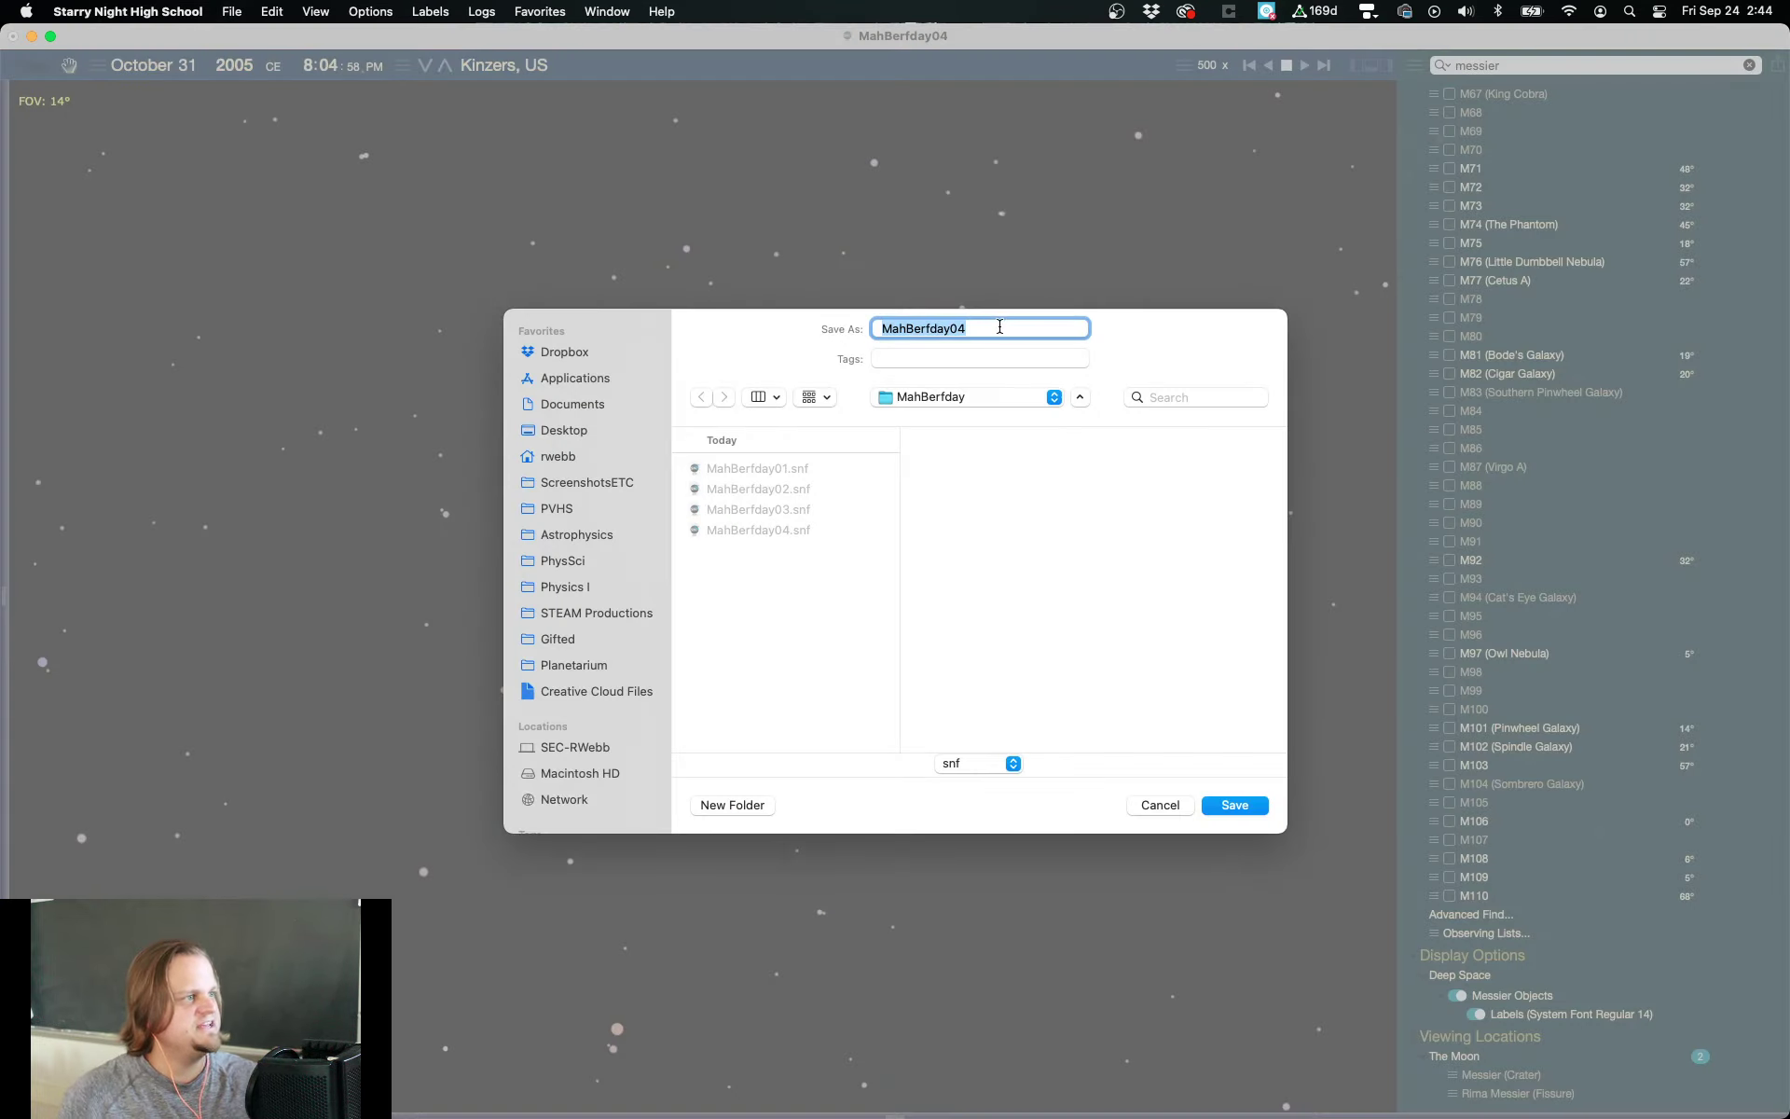
{"action": "left_click", "coordinate": [999, 327]}
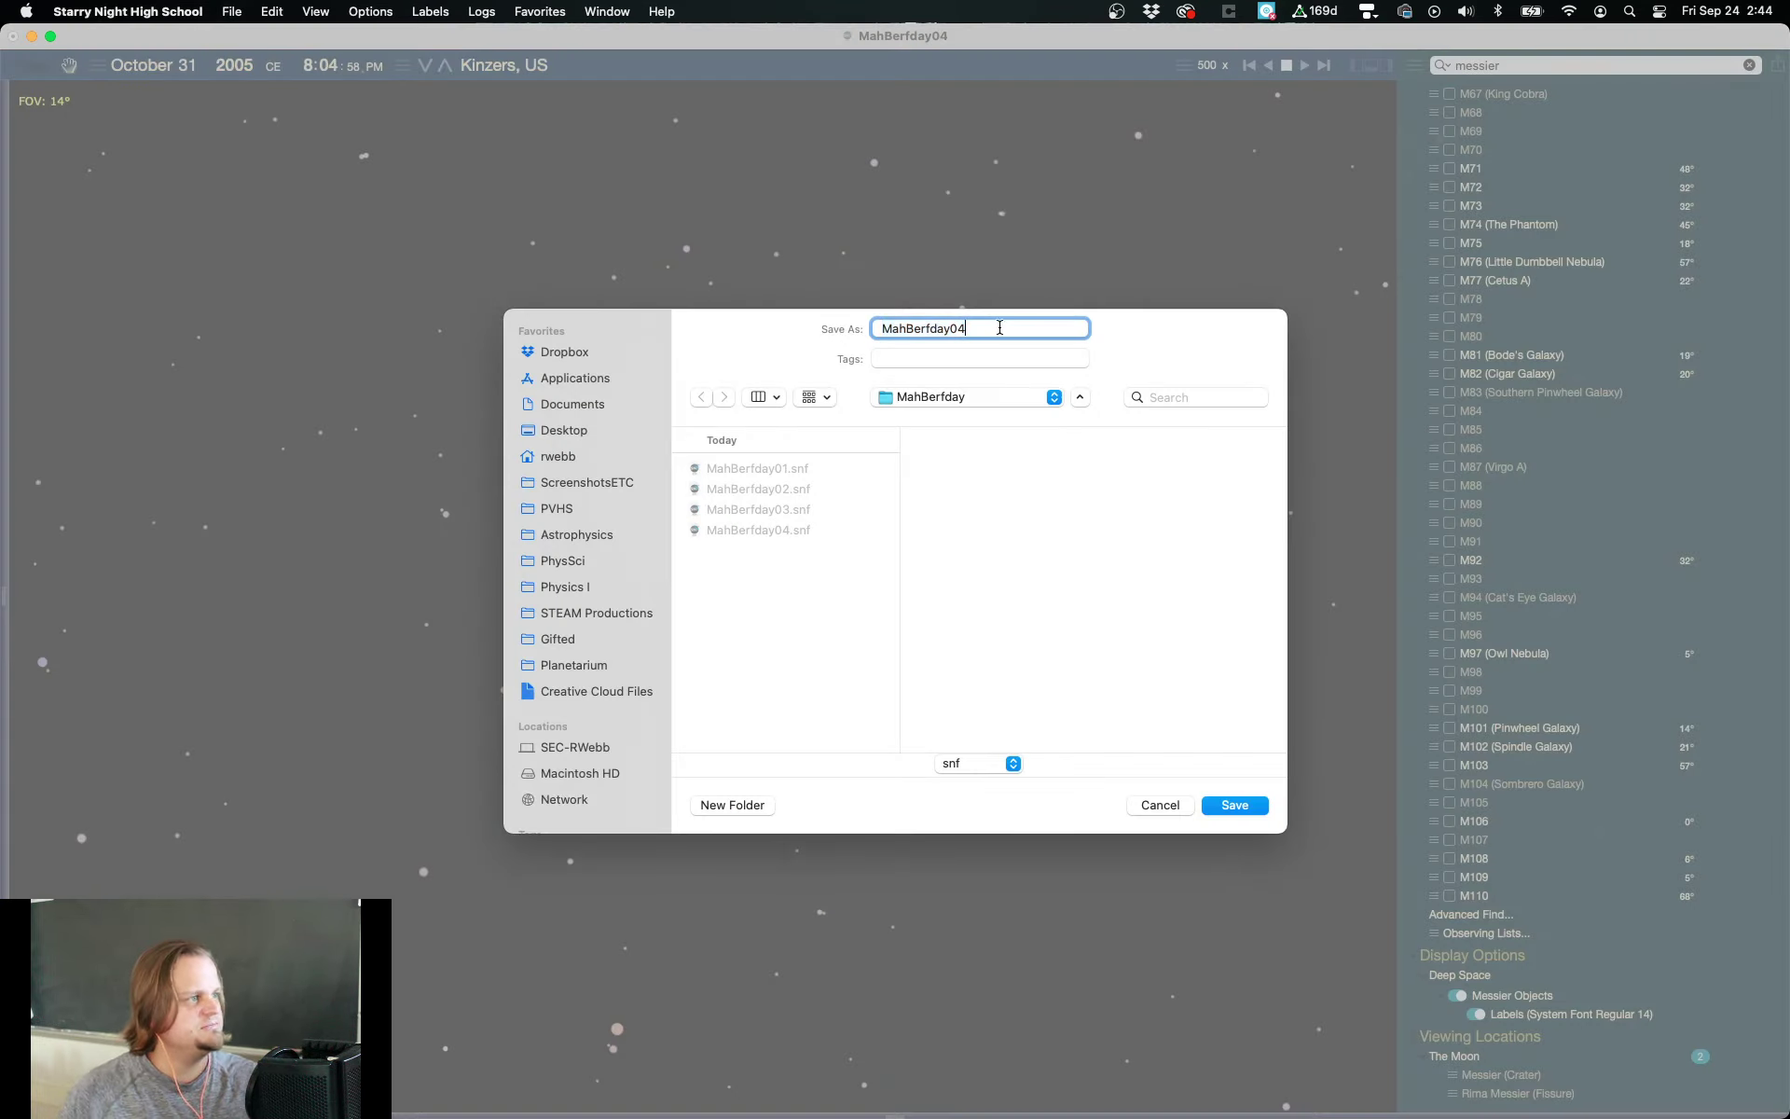
{"action": "key", "text": "BackSpace"}
{"action": "type", "text": "5"}
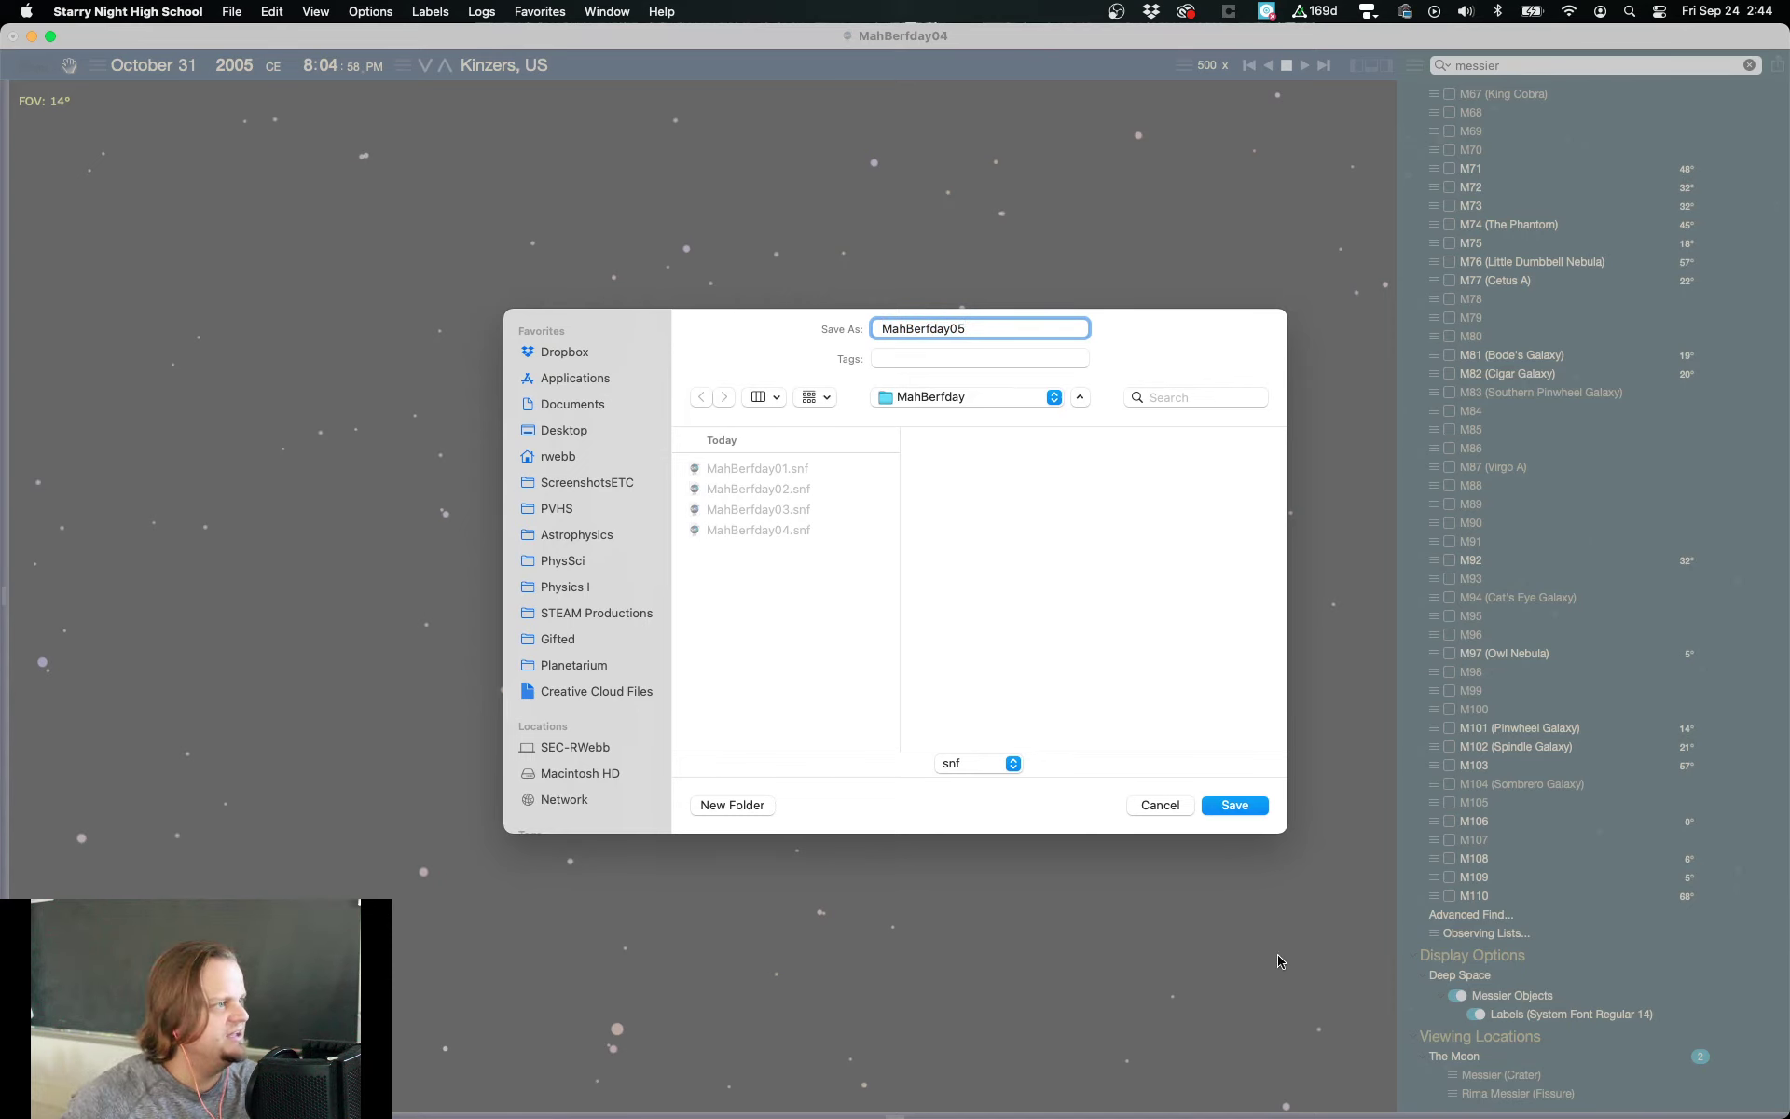
{"action": "left_click", "coordinate": [1235, 806]}
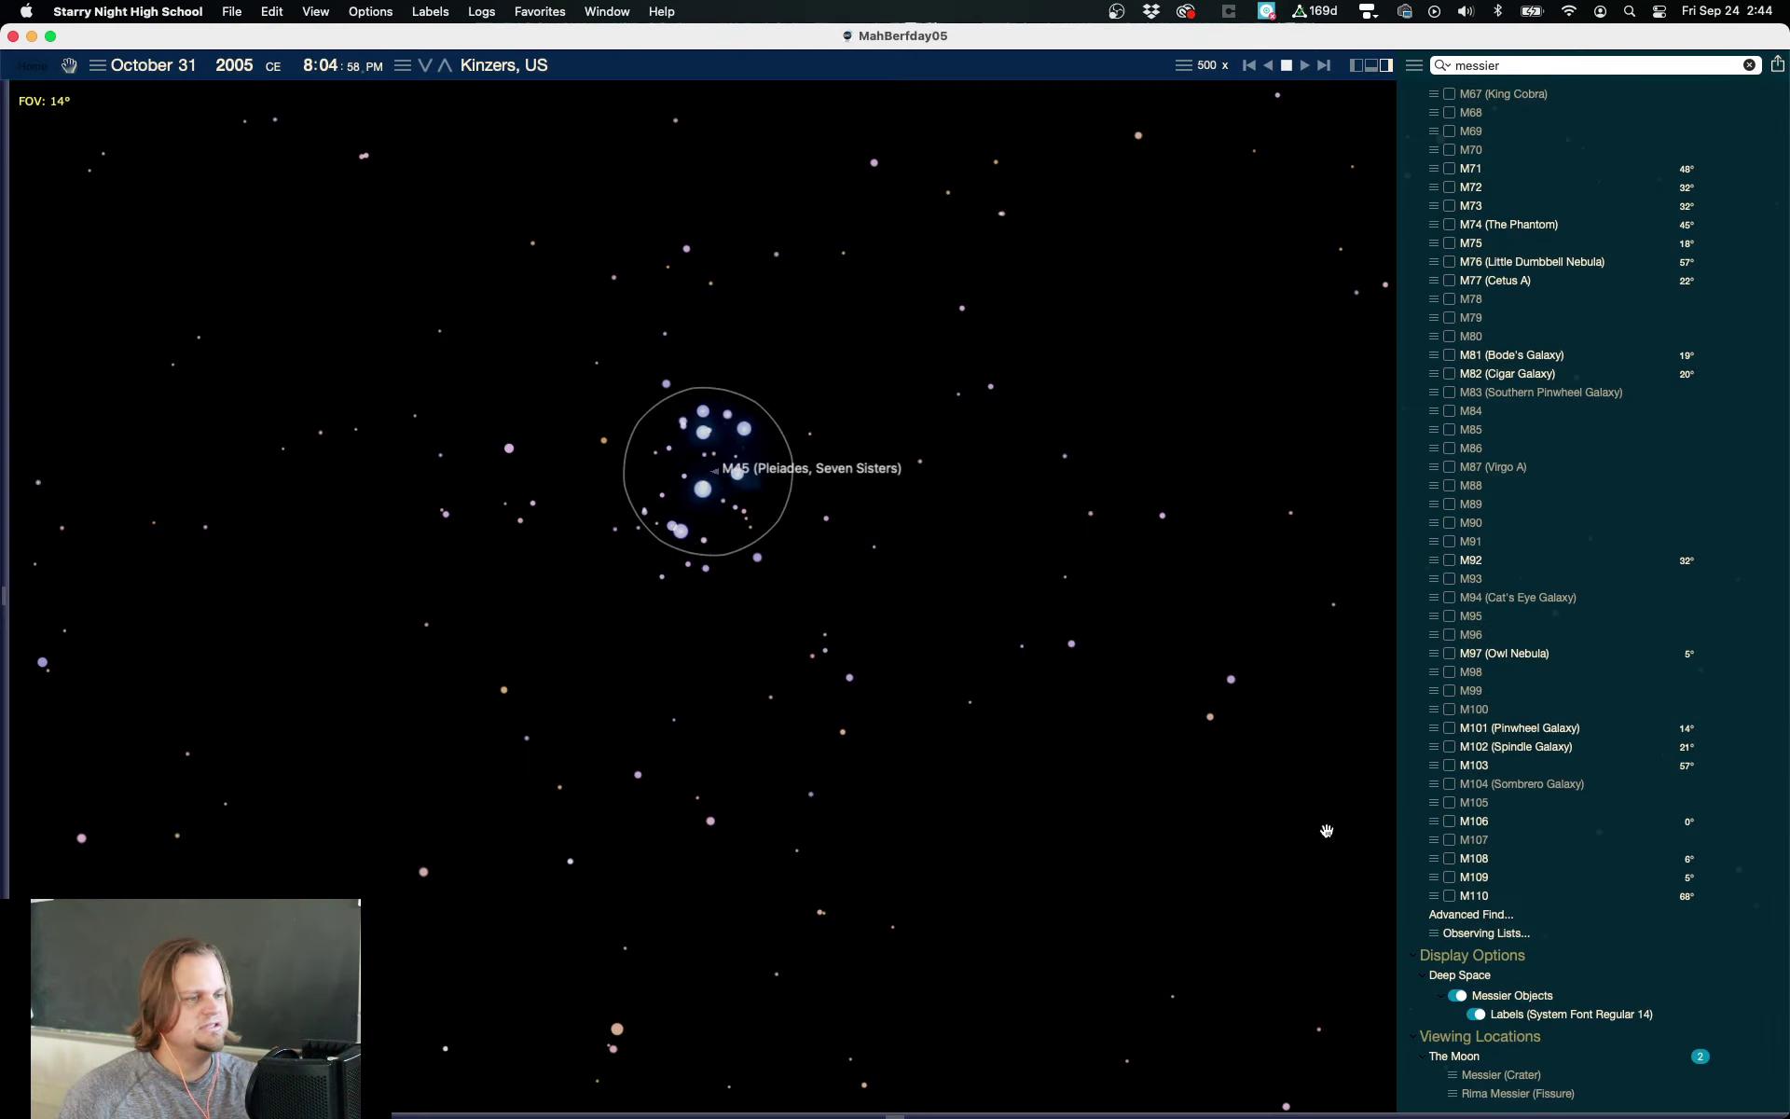
Step: Turn off the Messier Objects and widen the view over the eastern horizon to a field of about 133°
{"action": "left_click", "coordinate": [1459, 996]}
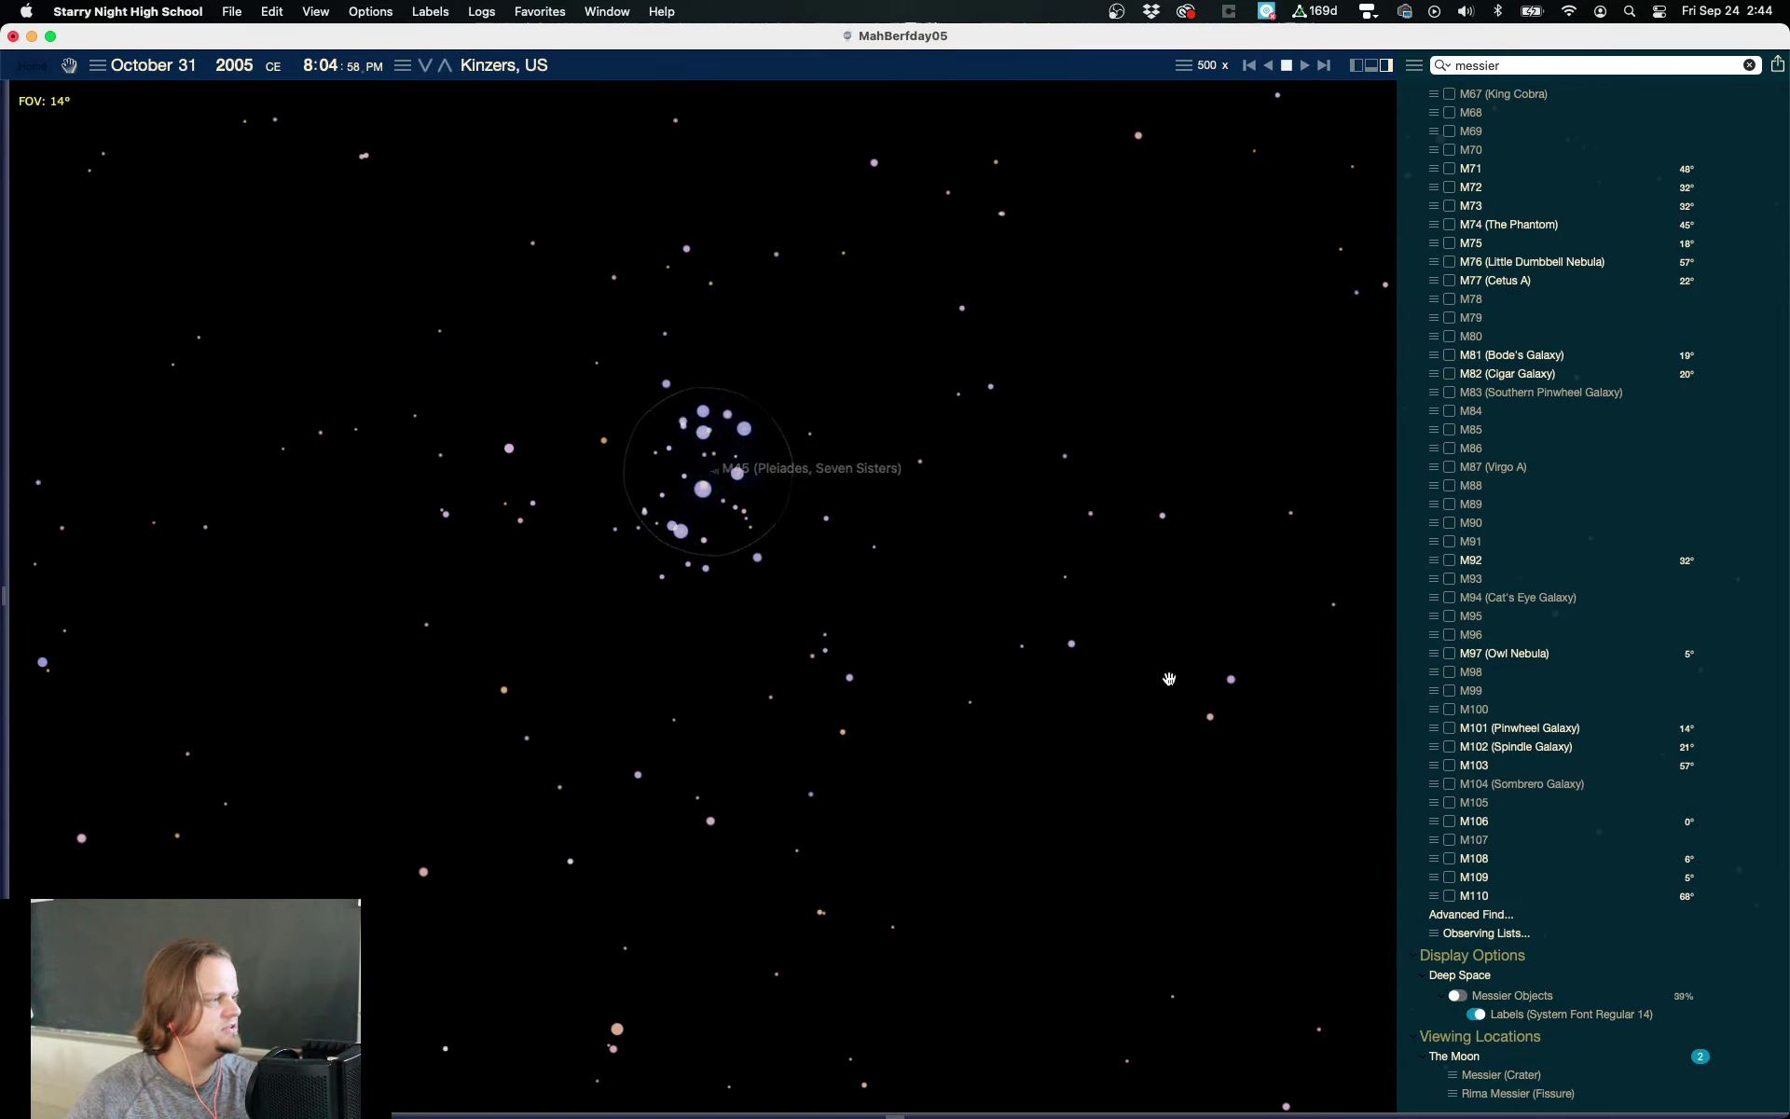
{"action": "scroll", "coordinate": [1169, 679], "scroll_direction": "down", "scroll_amount": 1}
{"action": "scroll", "coordinate": [1169, 679], "scroll_direction": "down", "scroll_amount": 8}
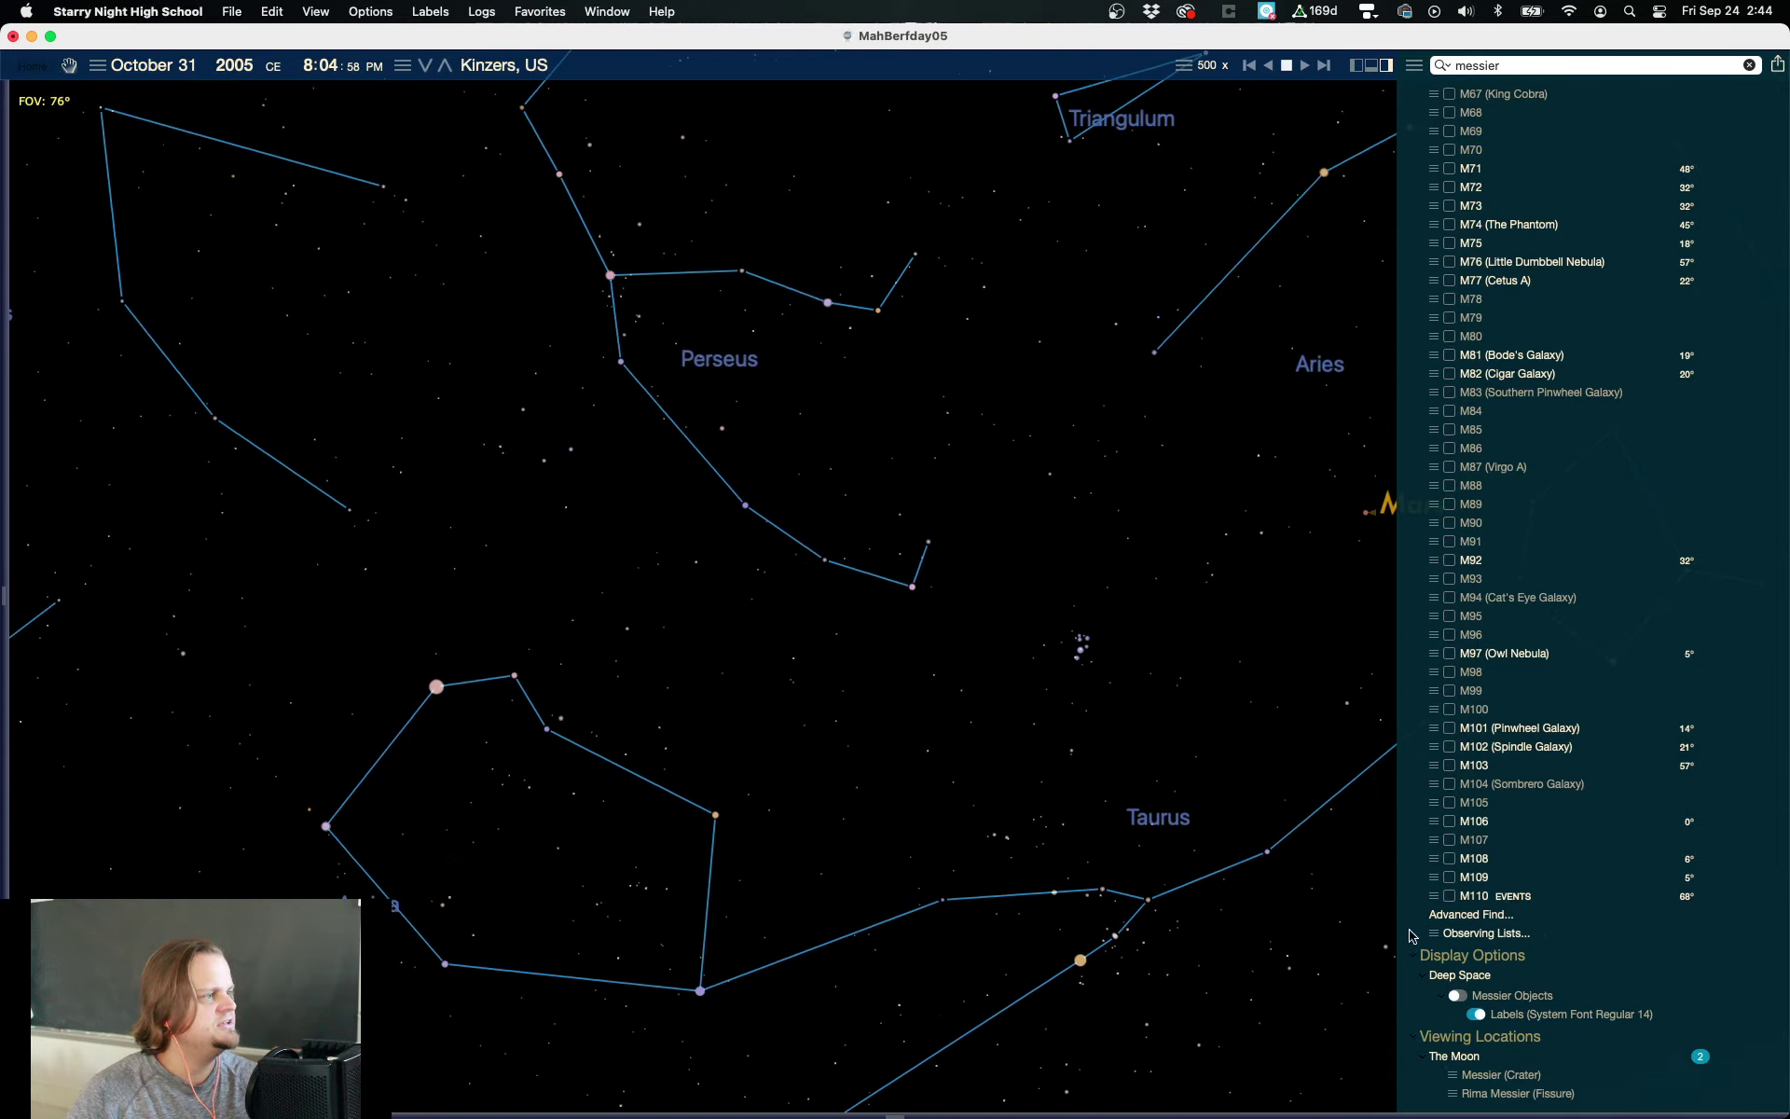
{"action": "scroll", "coordinate": [1084, 669], "scroll_direction": "down", "scroll_amount": 8}
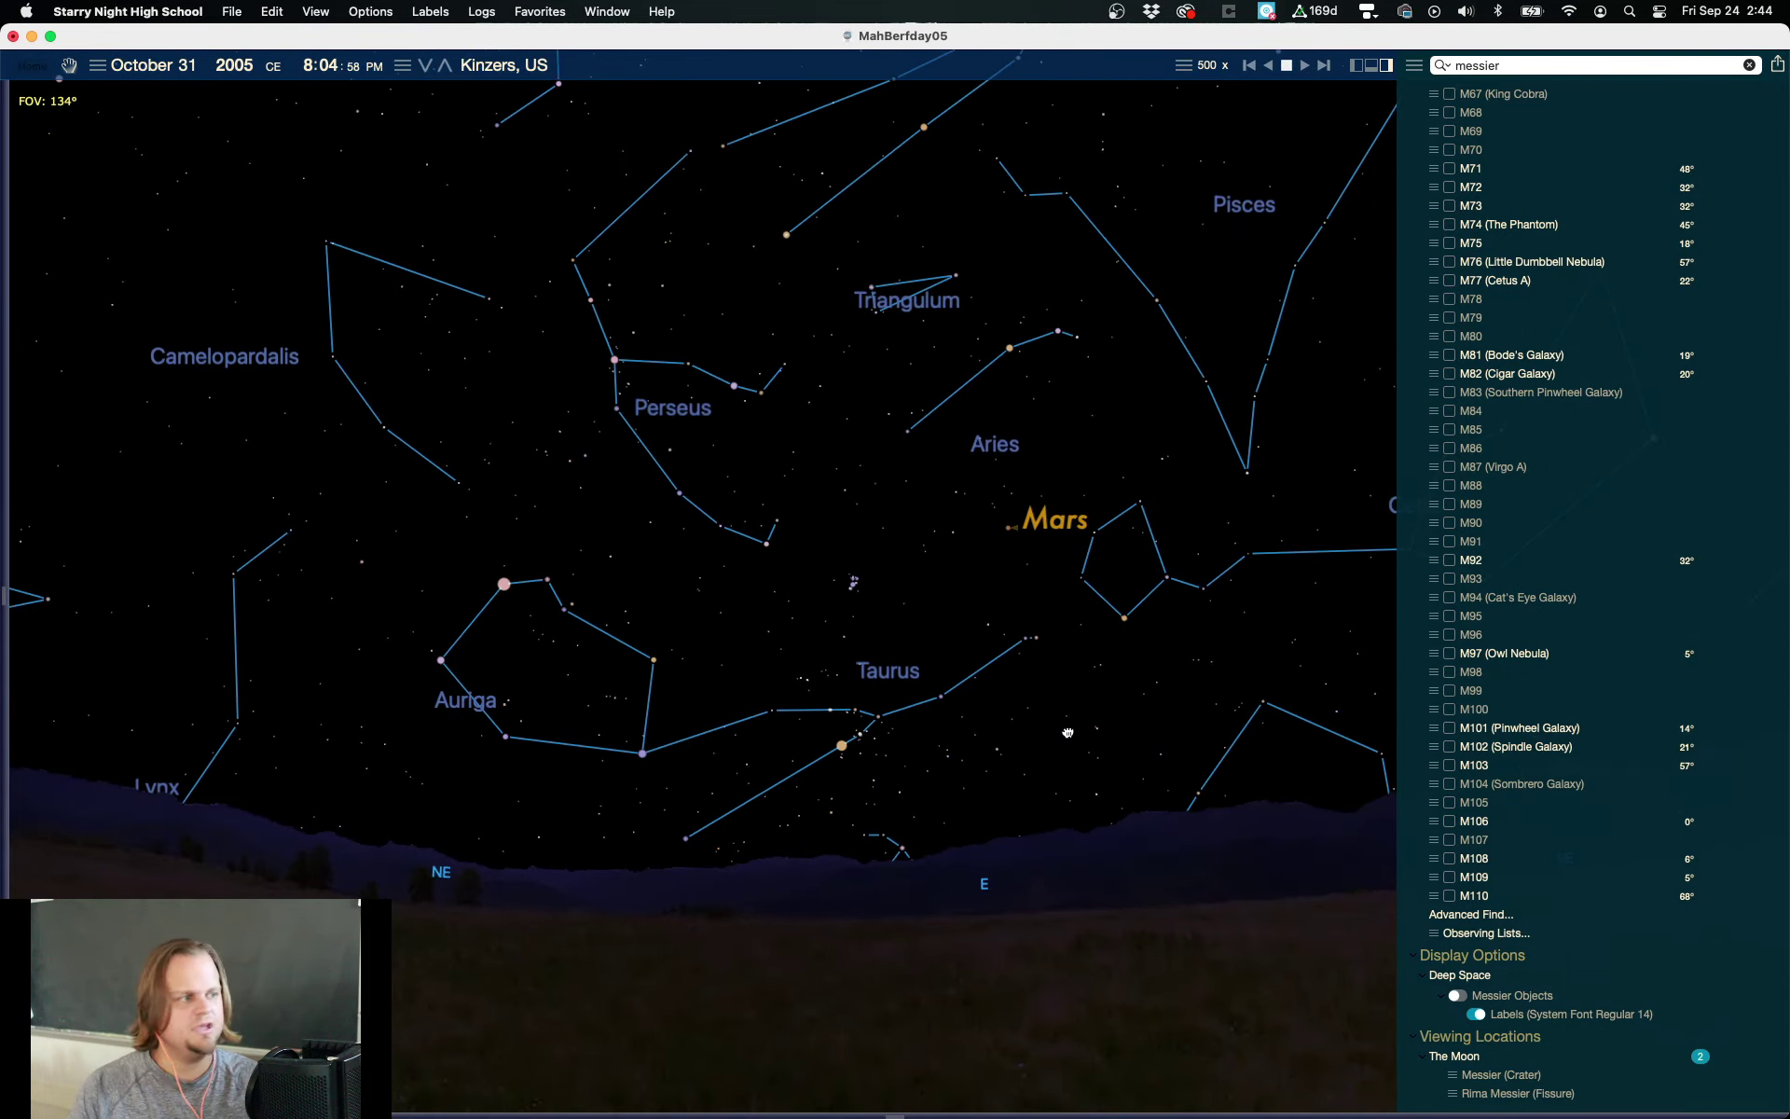
{"action": "left_click_drag", "start_coordinate": [1066, 730], "coordinate": [571, 653]}
{"action": "mouse_move", "coordinate": [1173, 528]}
{"action": "left_mouse_down"}
{"action": "mouse_move", "coordinate": [639, 612]}
{"action": "mouse_move", "coordinate": [1352, 652]}
{"action": "mouse_move", "coordinate": [1380, 596]}
{"action": "left_mouse_up"}
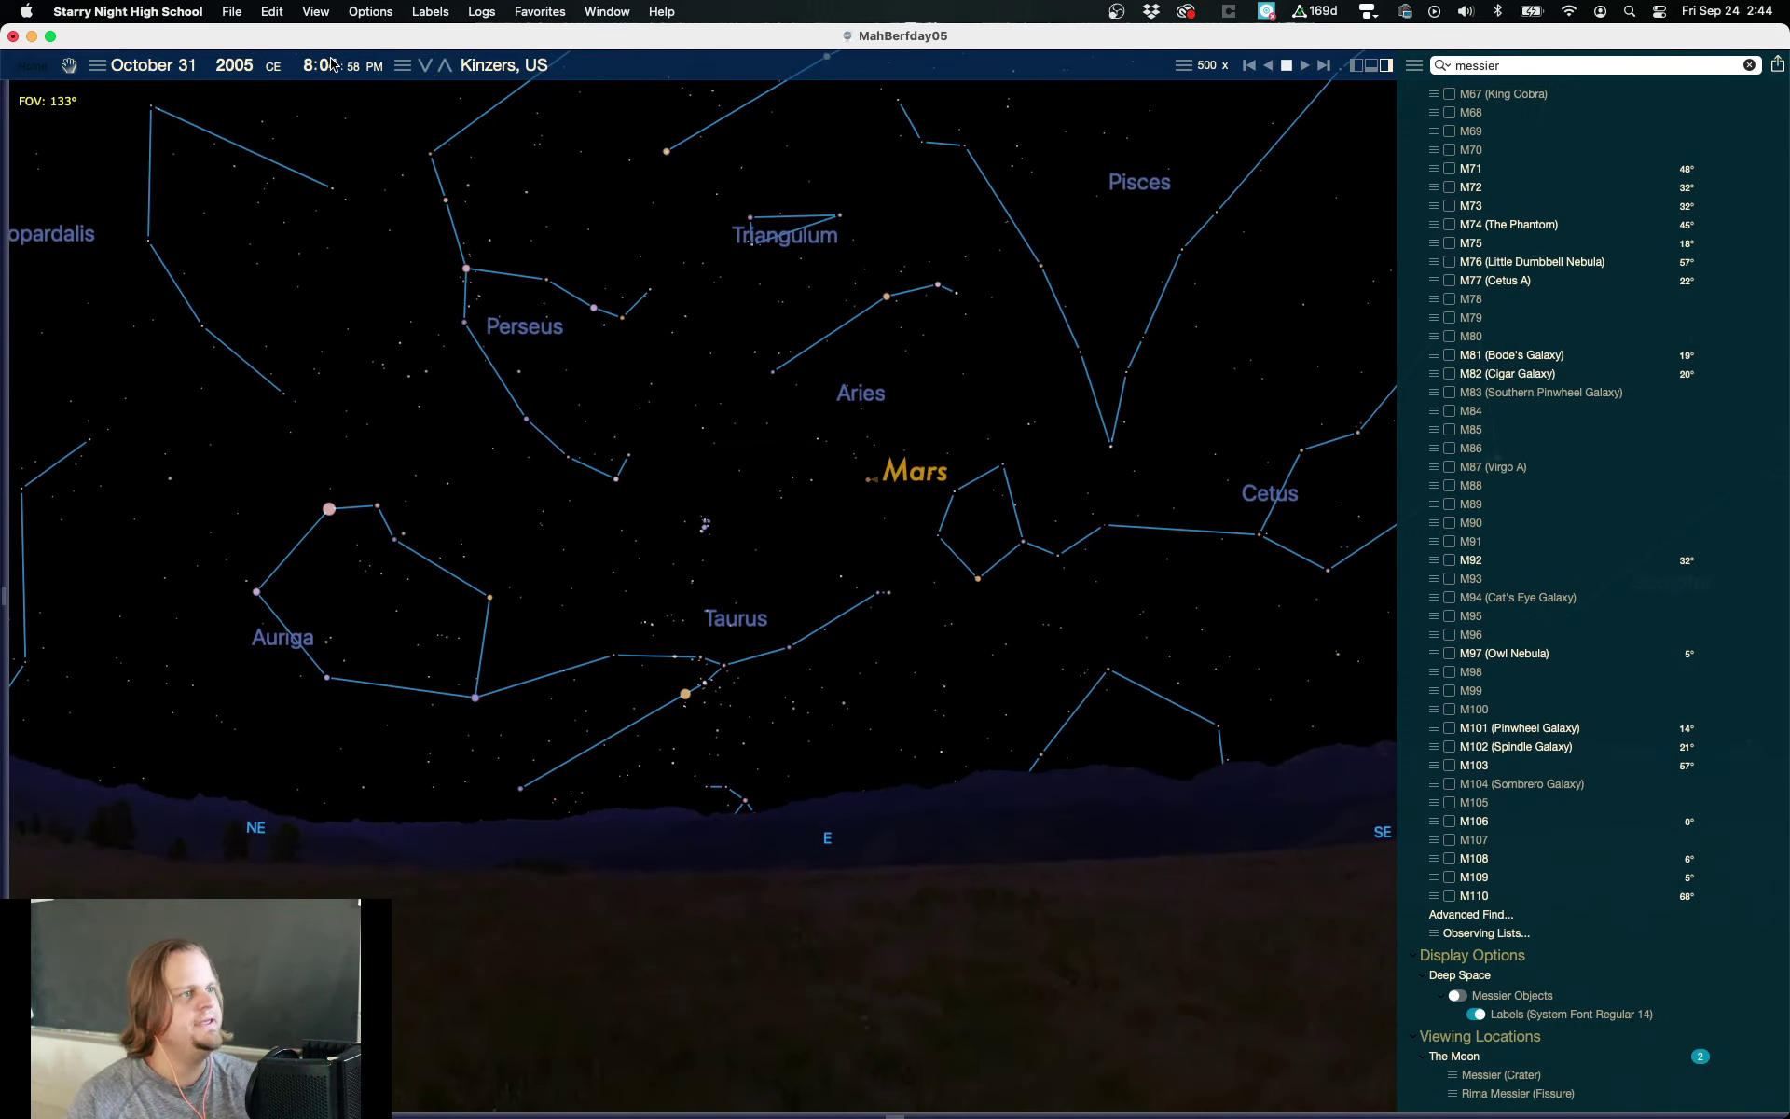
Step: Advance the time to about 7:00 AM on November 1, turn toward the southeast and widen the field of view to about 165°
{"action": "left_click_drag", "start_coordinate": [332, 65], "coordinate": [1098, 220]}
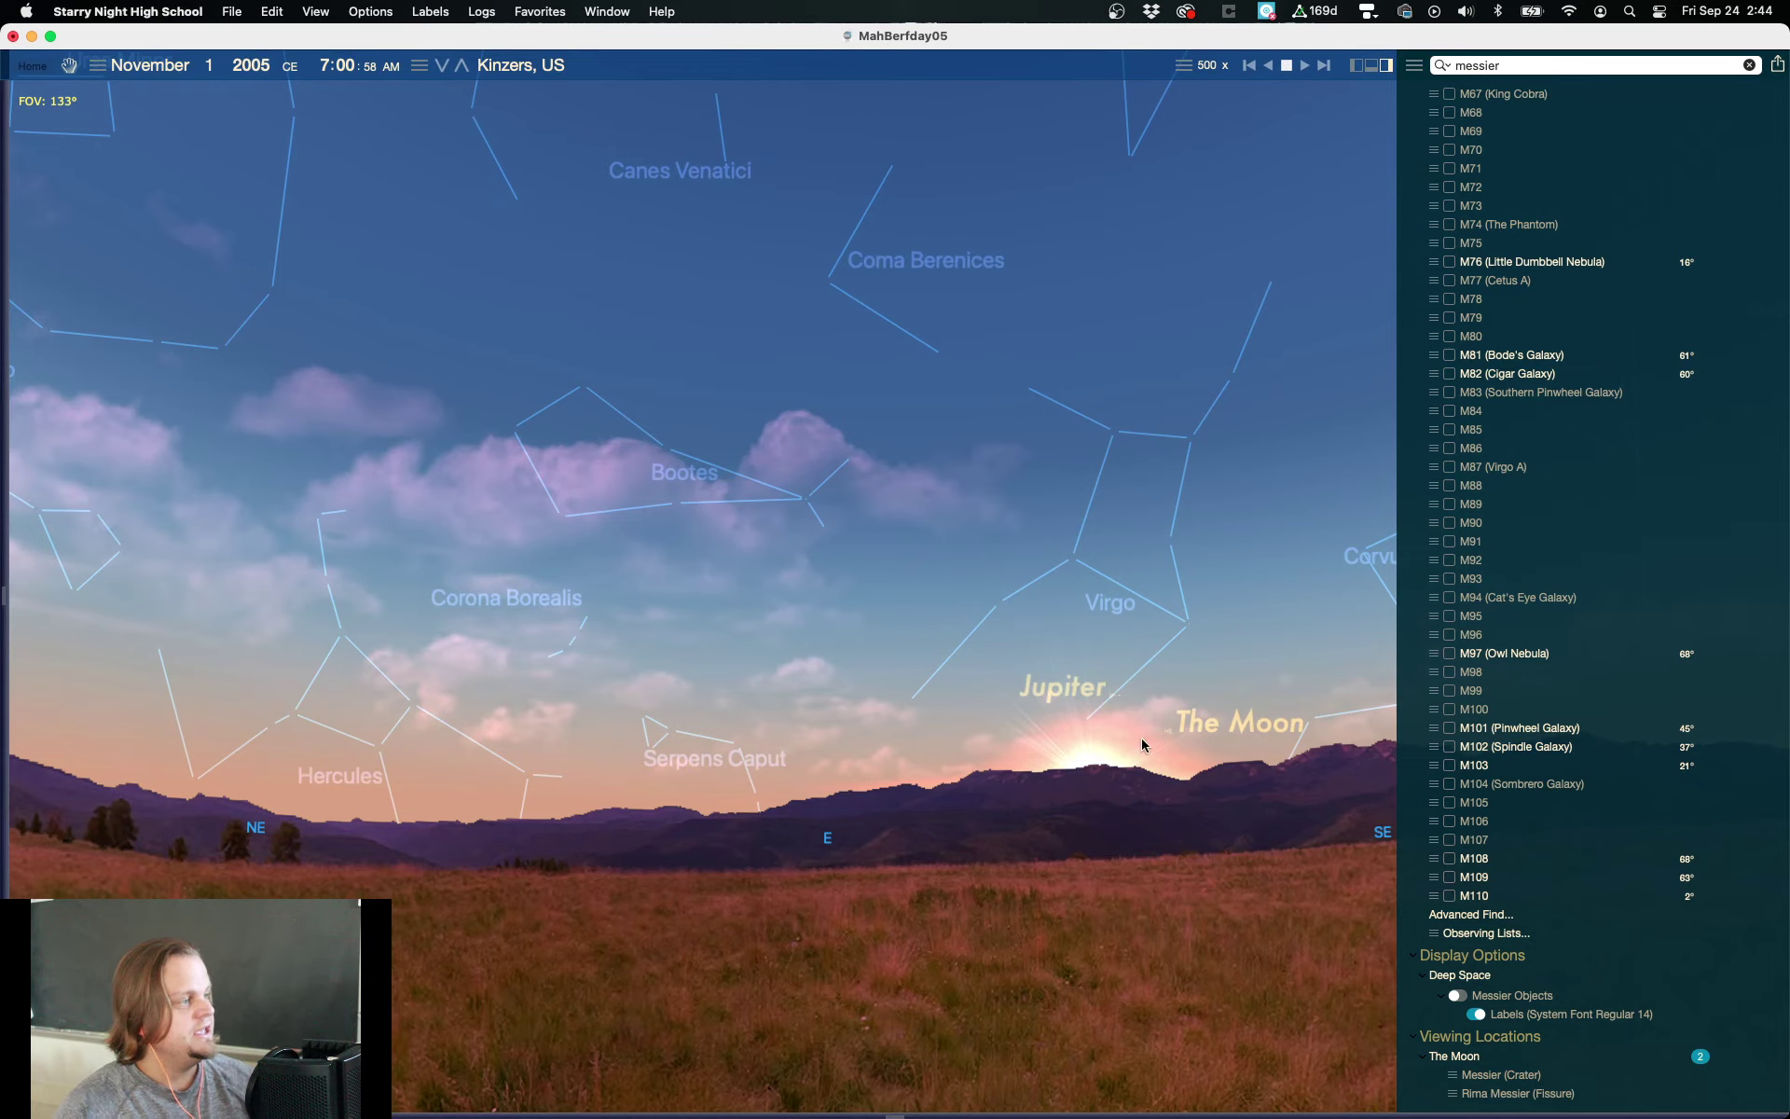
{"action": "mouse_move", "coordinate": [1128, 729]}
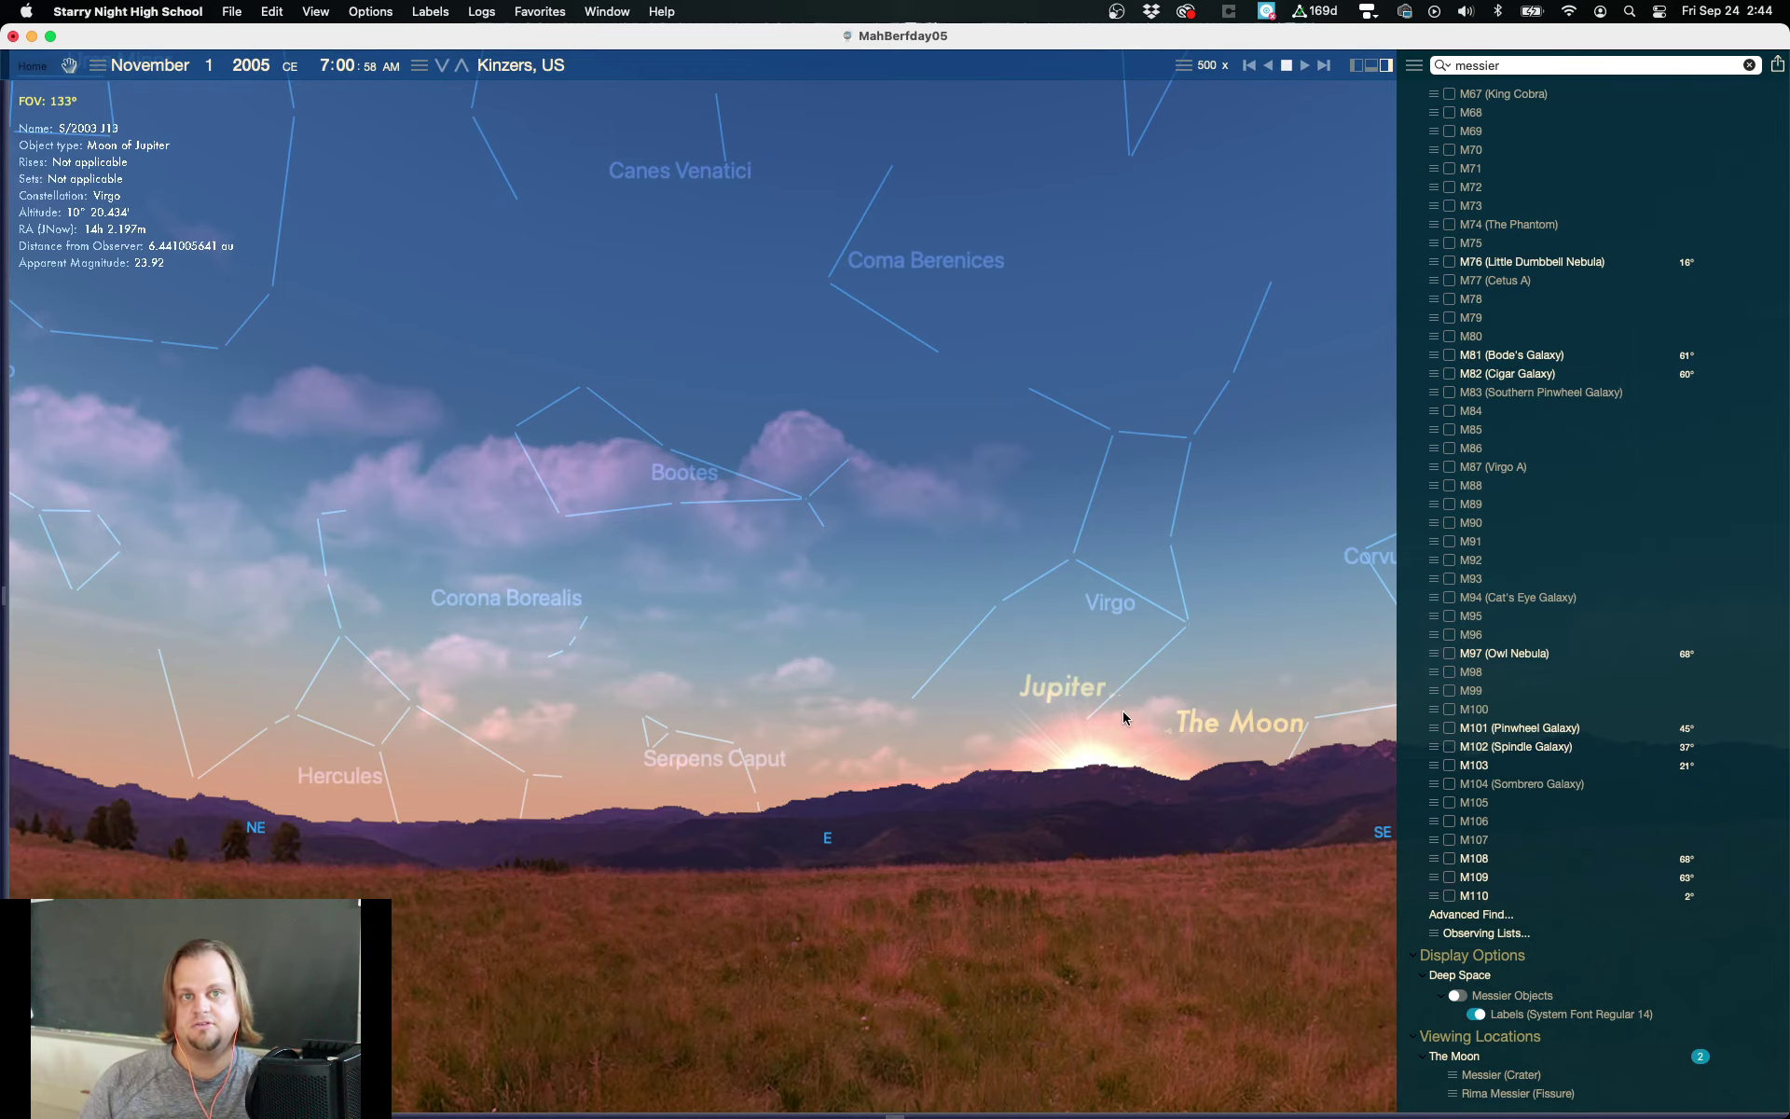
{"action": "scroll", "coordinate": [1249, 685], "scroll_direction": "down", "scroll_amount": 5}
{"action": "left_click_drag", "start_coordinate": [1249, 685], "coordinate": [881, 667]}
Step: Set the date back to October 26, 2005 and tilt the view up toward the Moon and Saturn
{"action": "left_click", "coordinate": [211, 80]}
{"action": "left_click", "coordinate": [212, 83]}
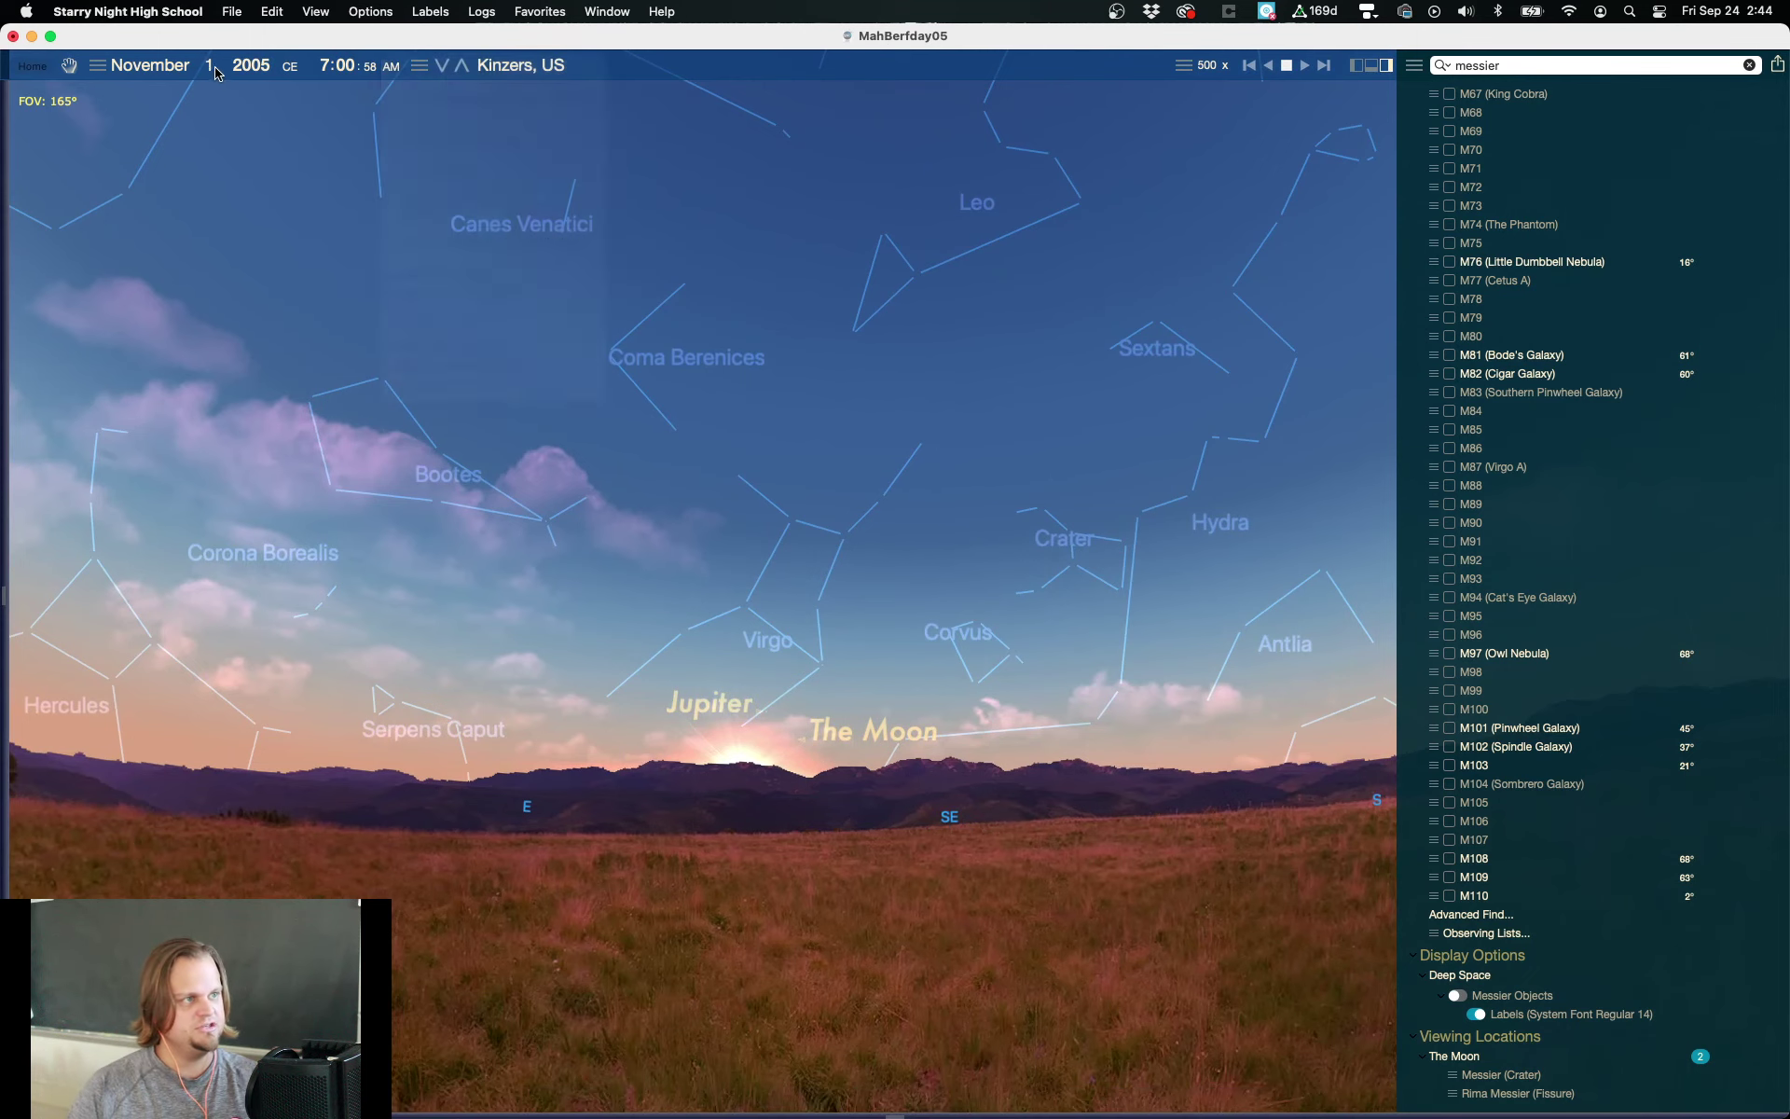
{"action": "key", "text": "Down"}
{"action": "key", "text": "Down"}
{"action": "key", "text": "Down"}
{"action": "key", "text": "Down"}
{"action": "key", "text": "Down"}
{"action": "key", "text": "Down"}
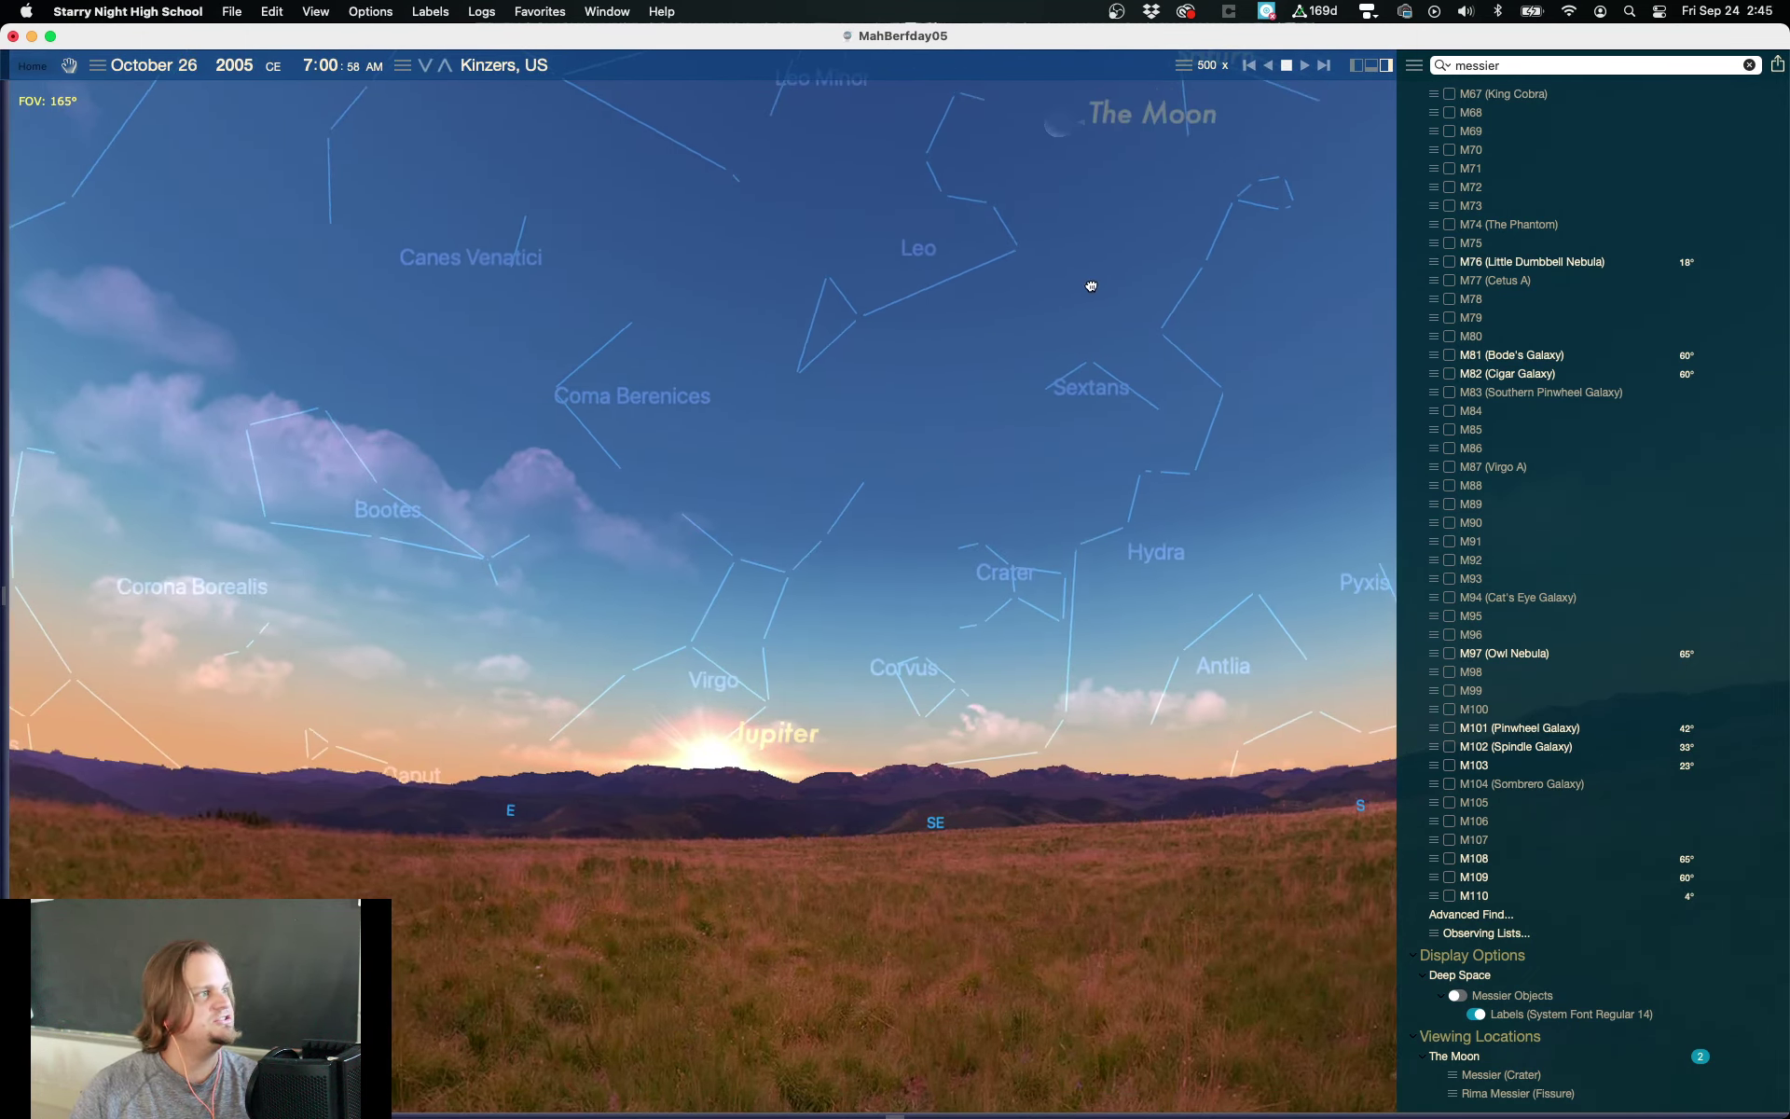
{"action": "left_click_drag", "start_coordinate": [1091, 284], "coordinate": [998, 443]}
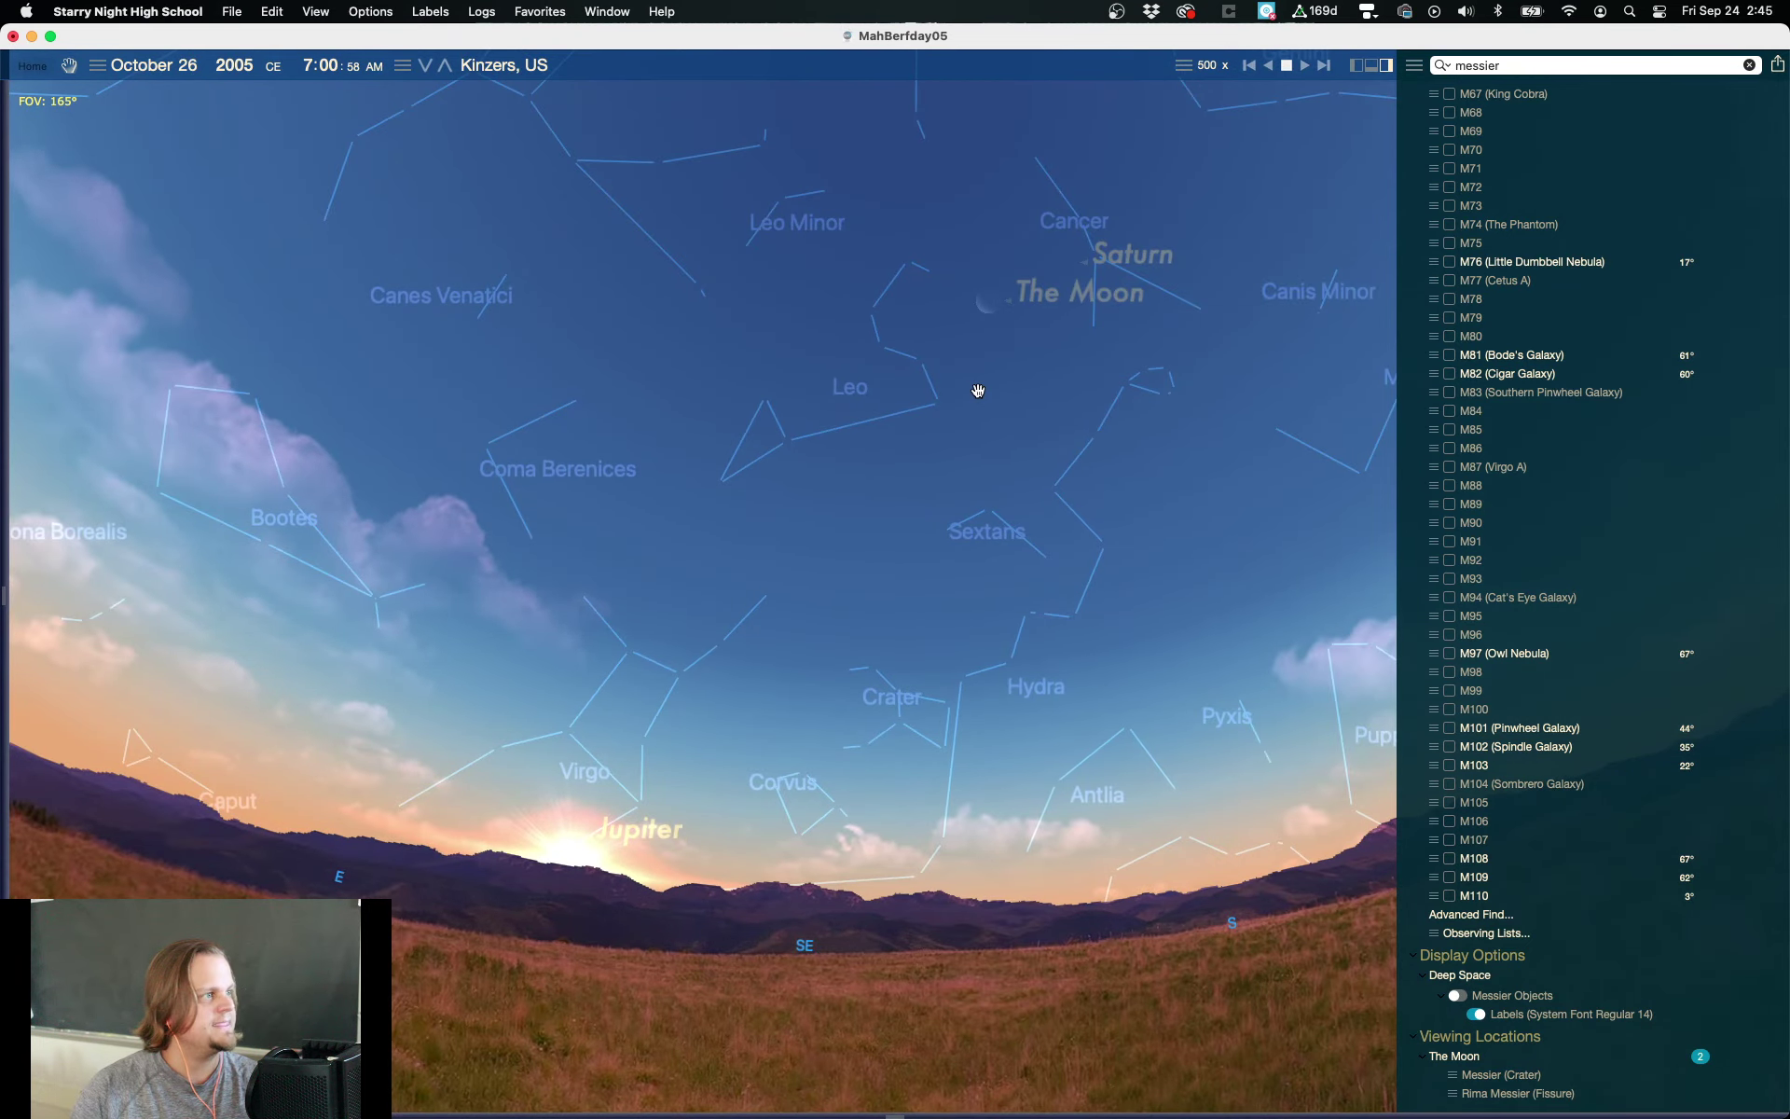
Step: Set the time back to about 5:39 AM and frame the Moon, Saturn and Leo in a field of view of about 157°
{"action": "key", "text": "Down"}
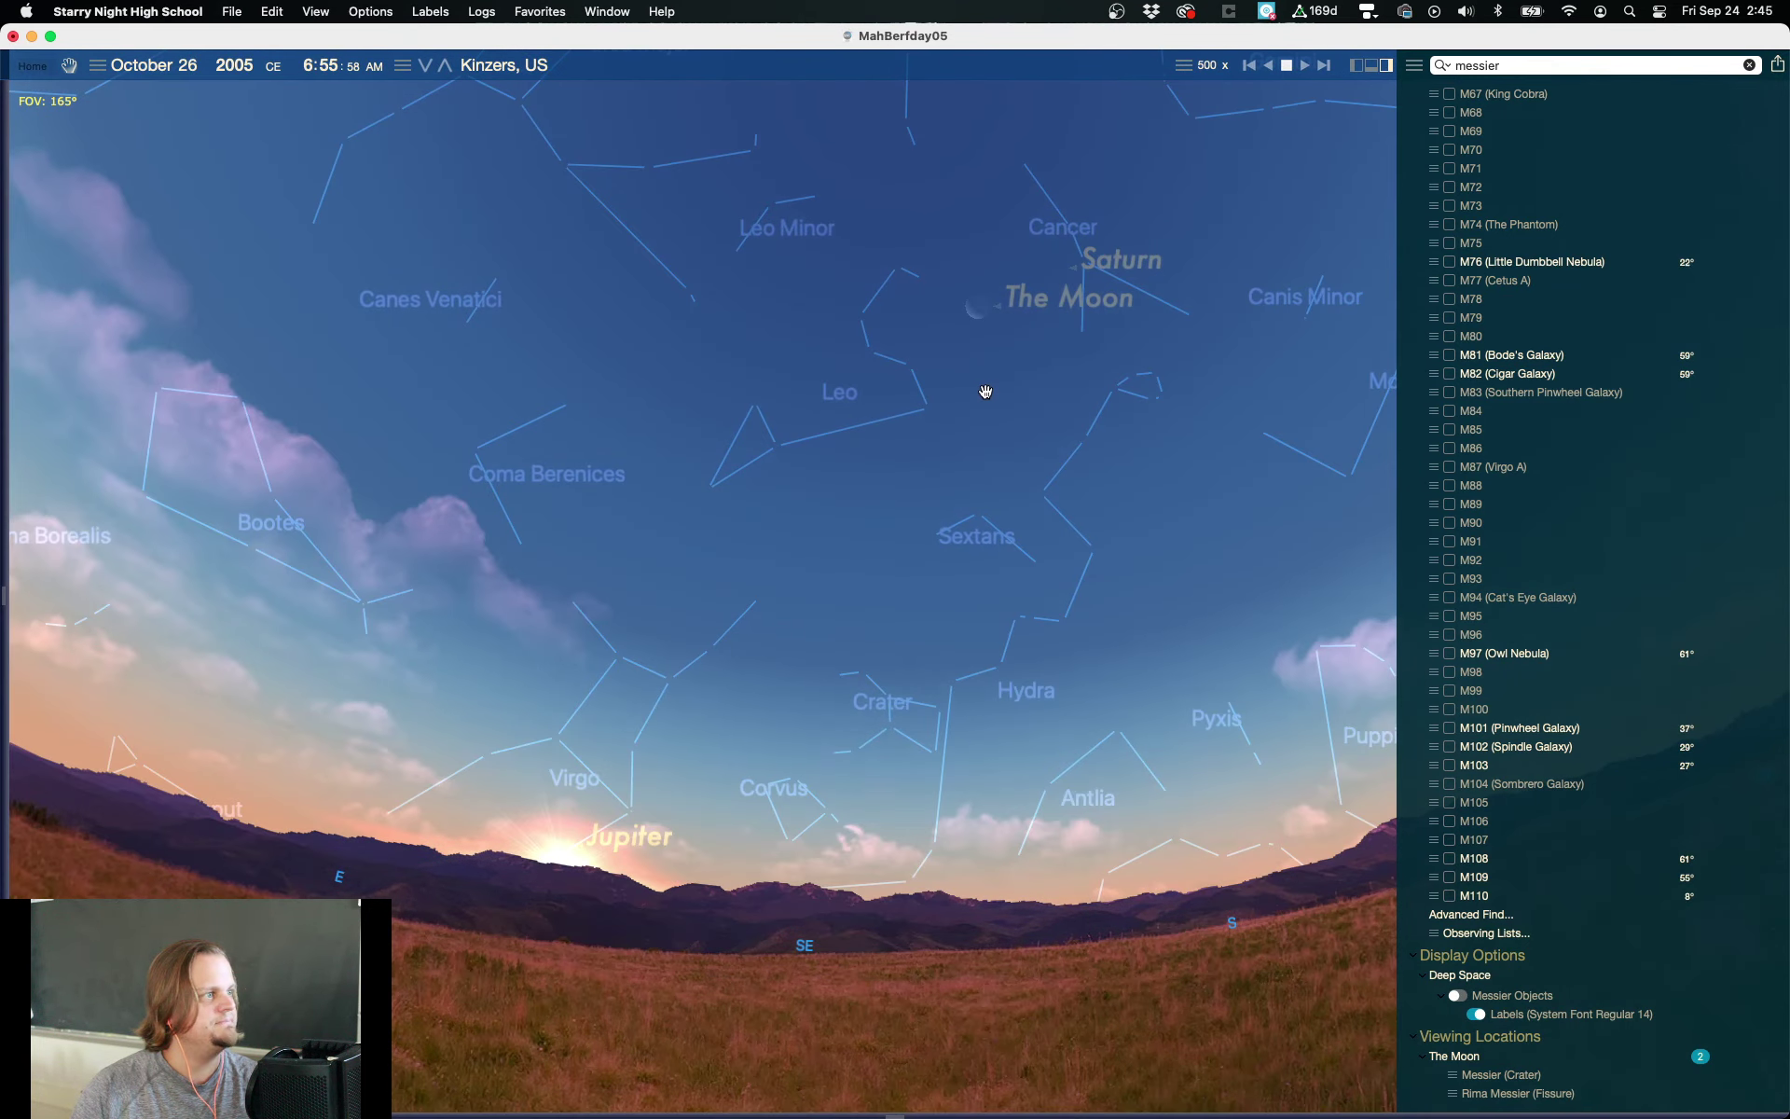
{"action": "type", "text": "22"}
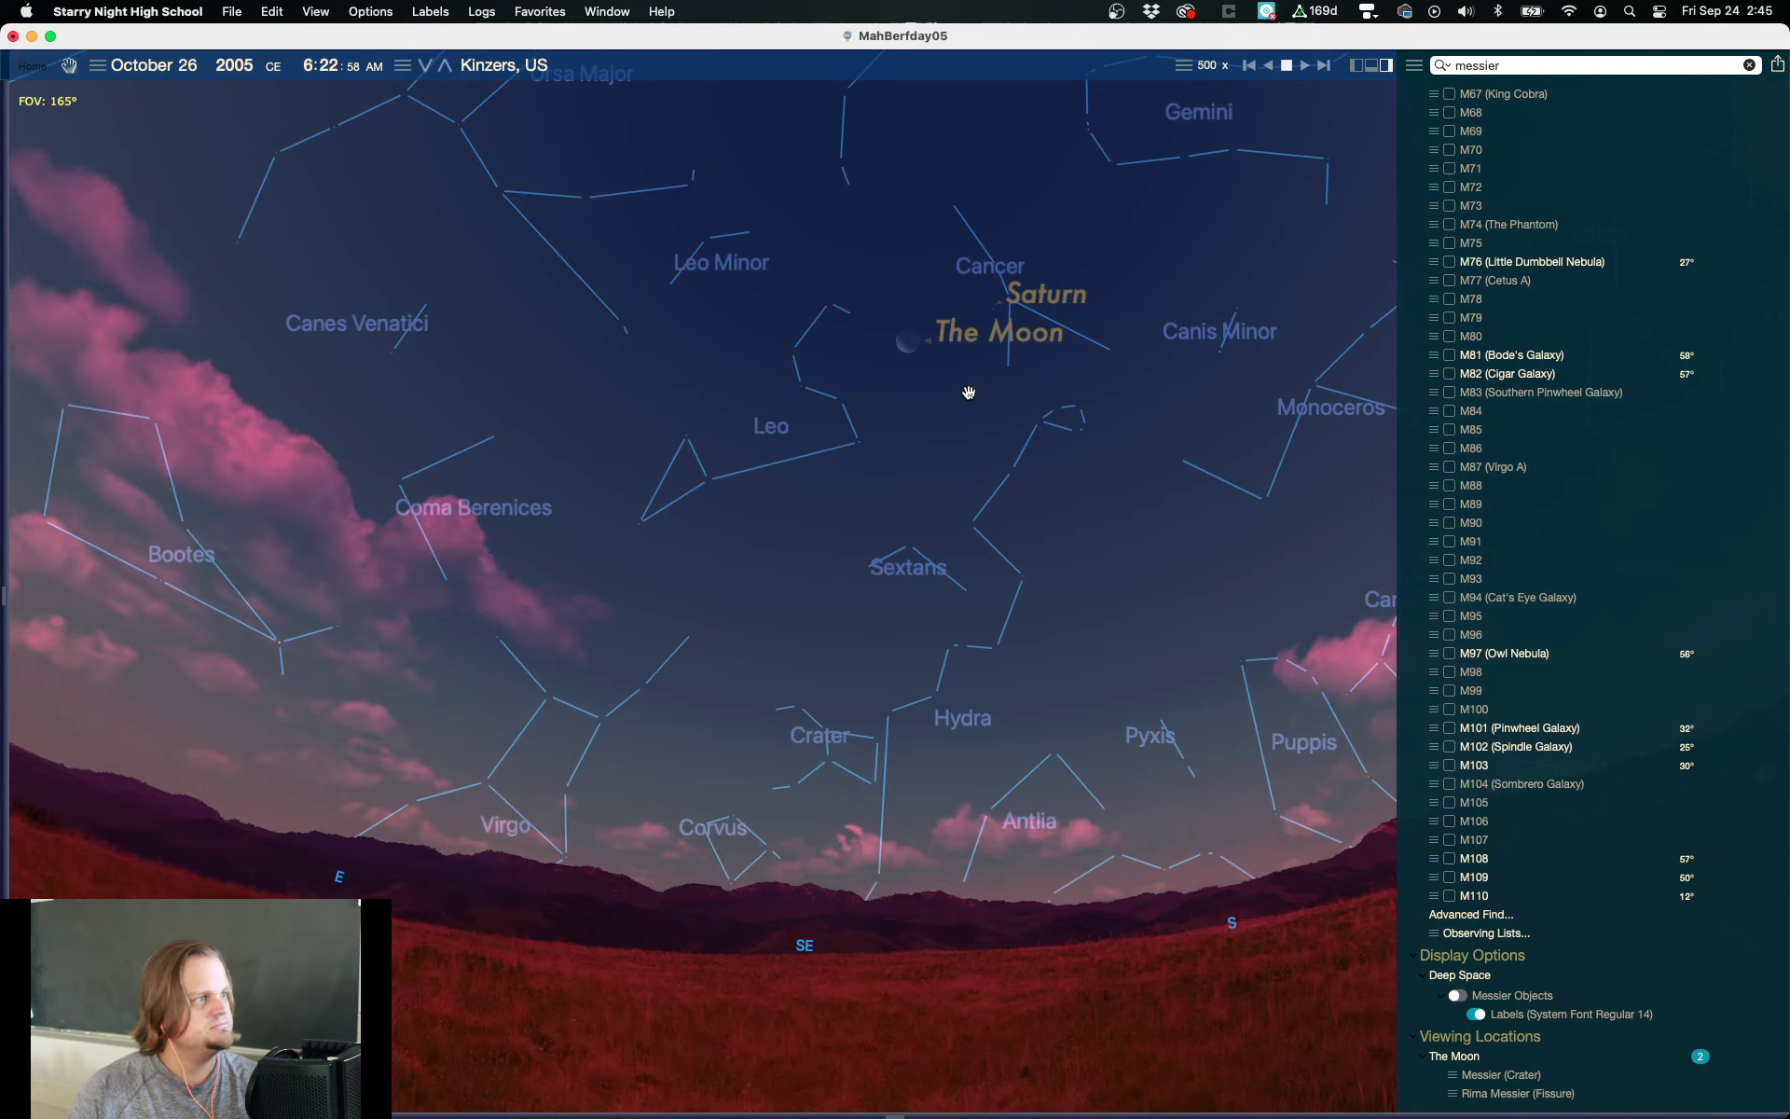
{"action": "type", "text": "539"}
{"action": "scroll", "coordinate": [969, 392], "scroll_direction": "up", "scroll_amount": 2}
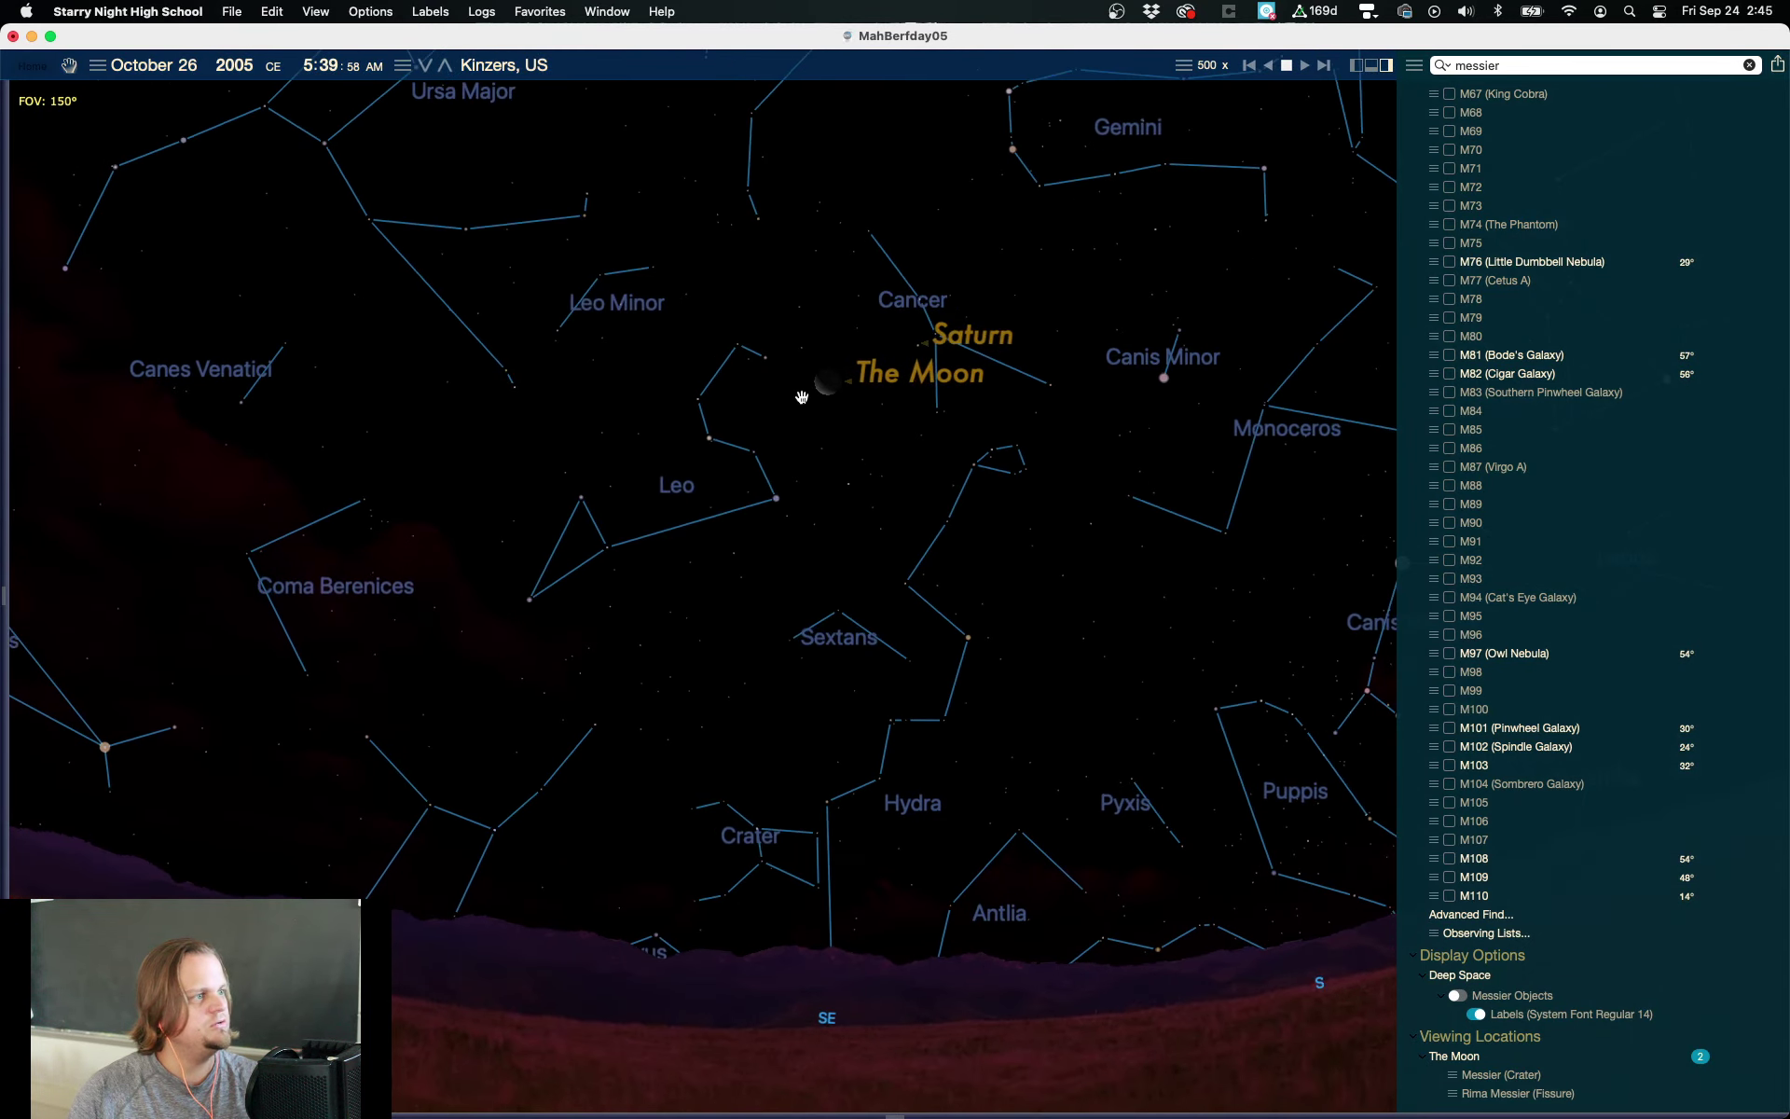
{"action": "scroll", "coordinate": [801, 396], "scroll_direction": "up", "scroll_amount": 10}
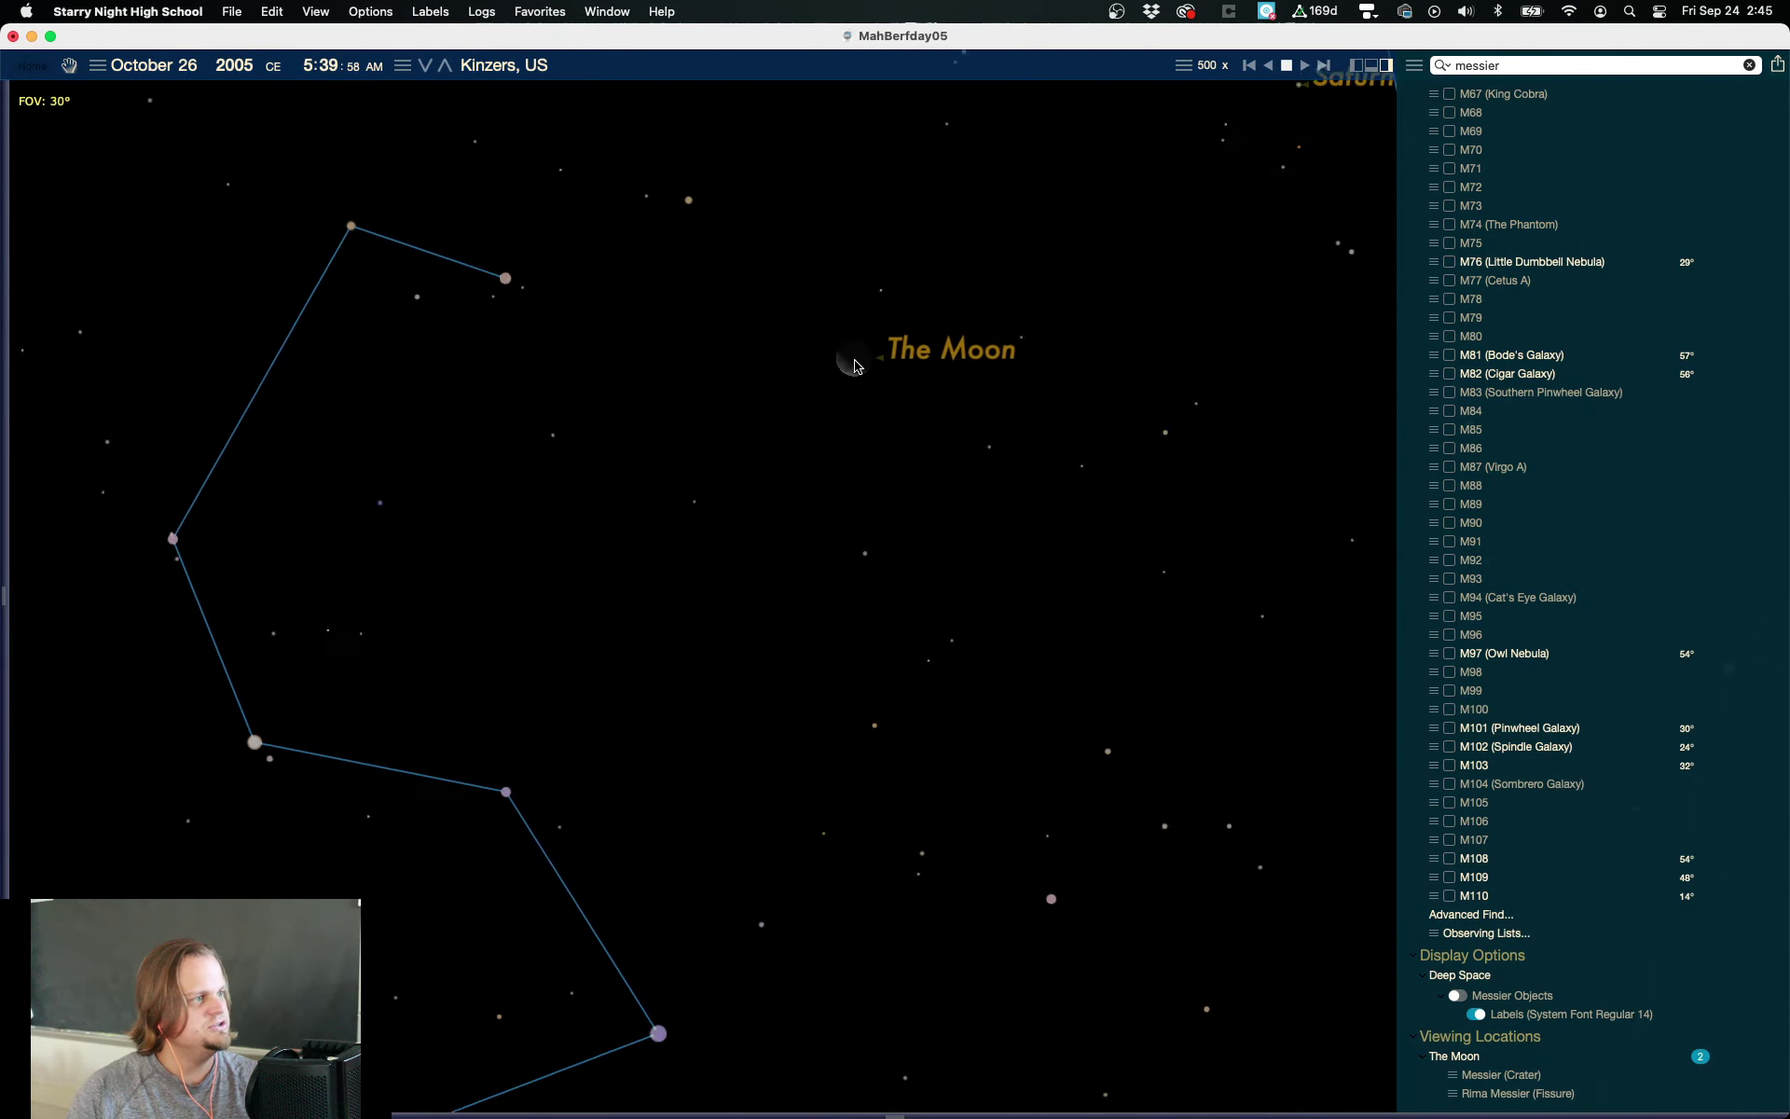
{"action": "scroll", "coordinate": [851, 364], "scroll_direction": "down", "scroll_amount": 10}
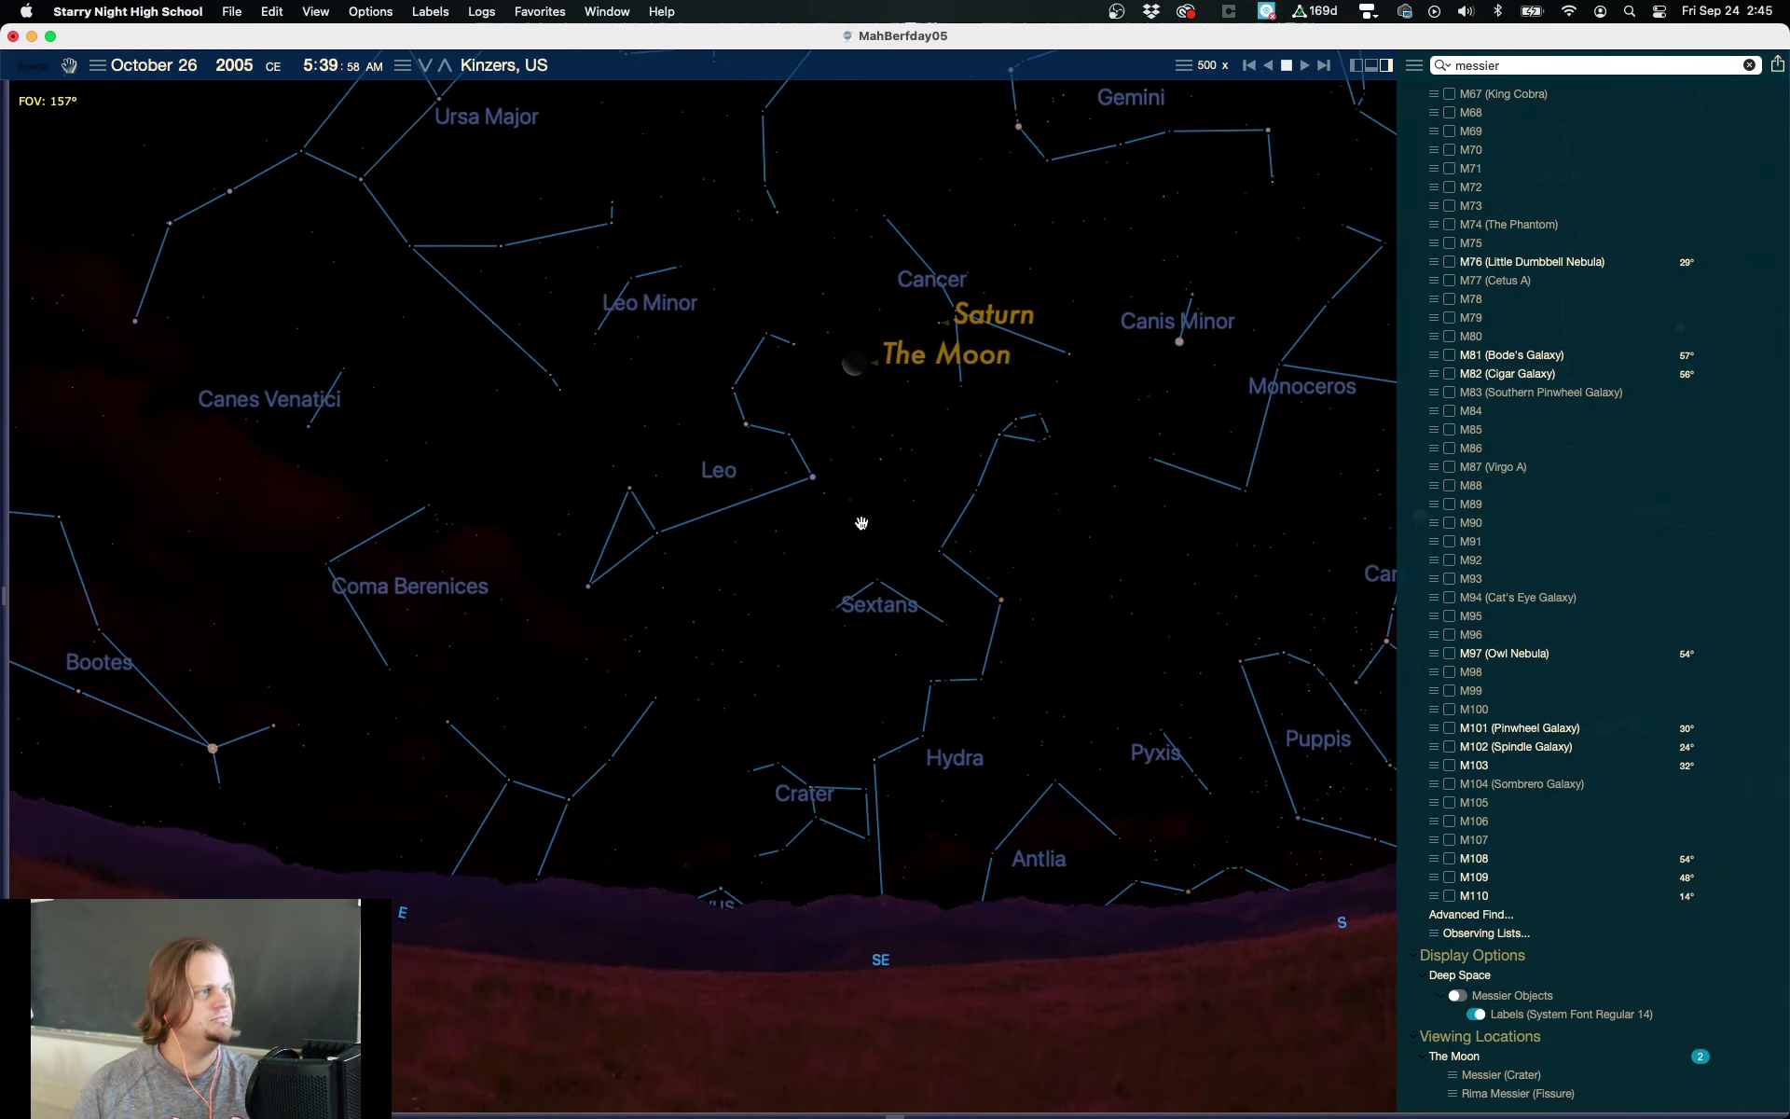
Step: Save the pre-dawn Moon and Saturn view as MahBerfday06 in the MahBerfday folder
{"action": "key", "text": "super+s"}
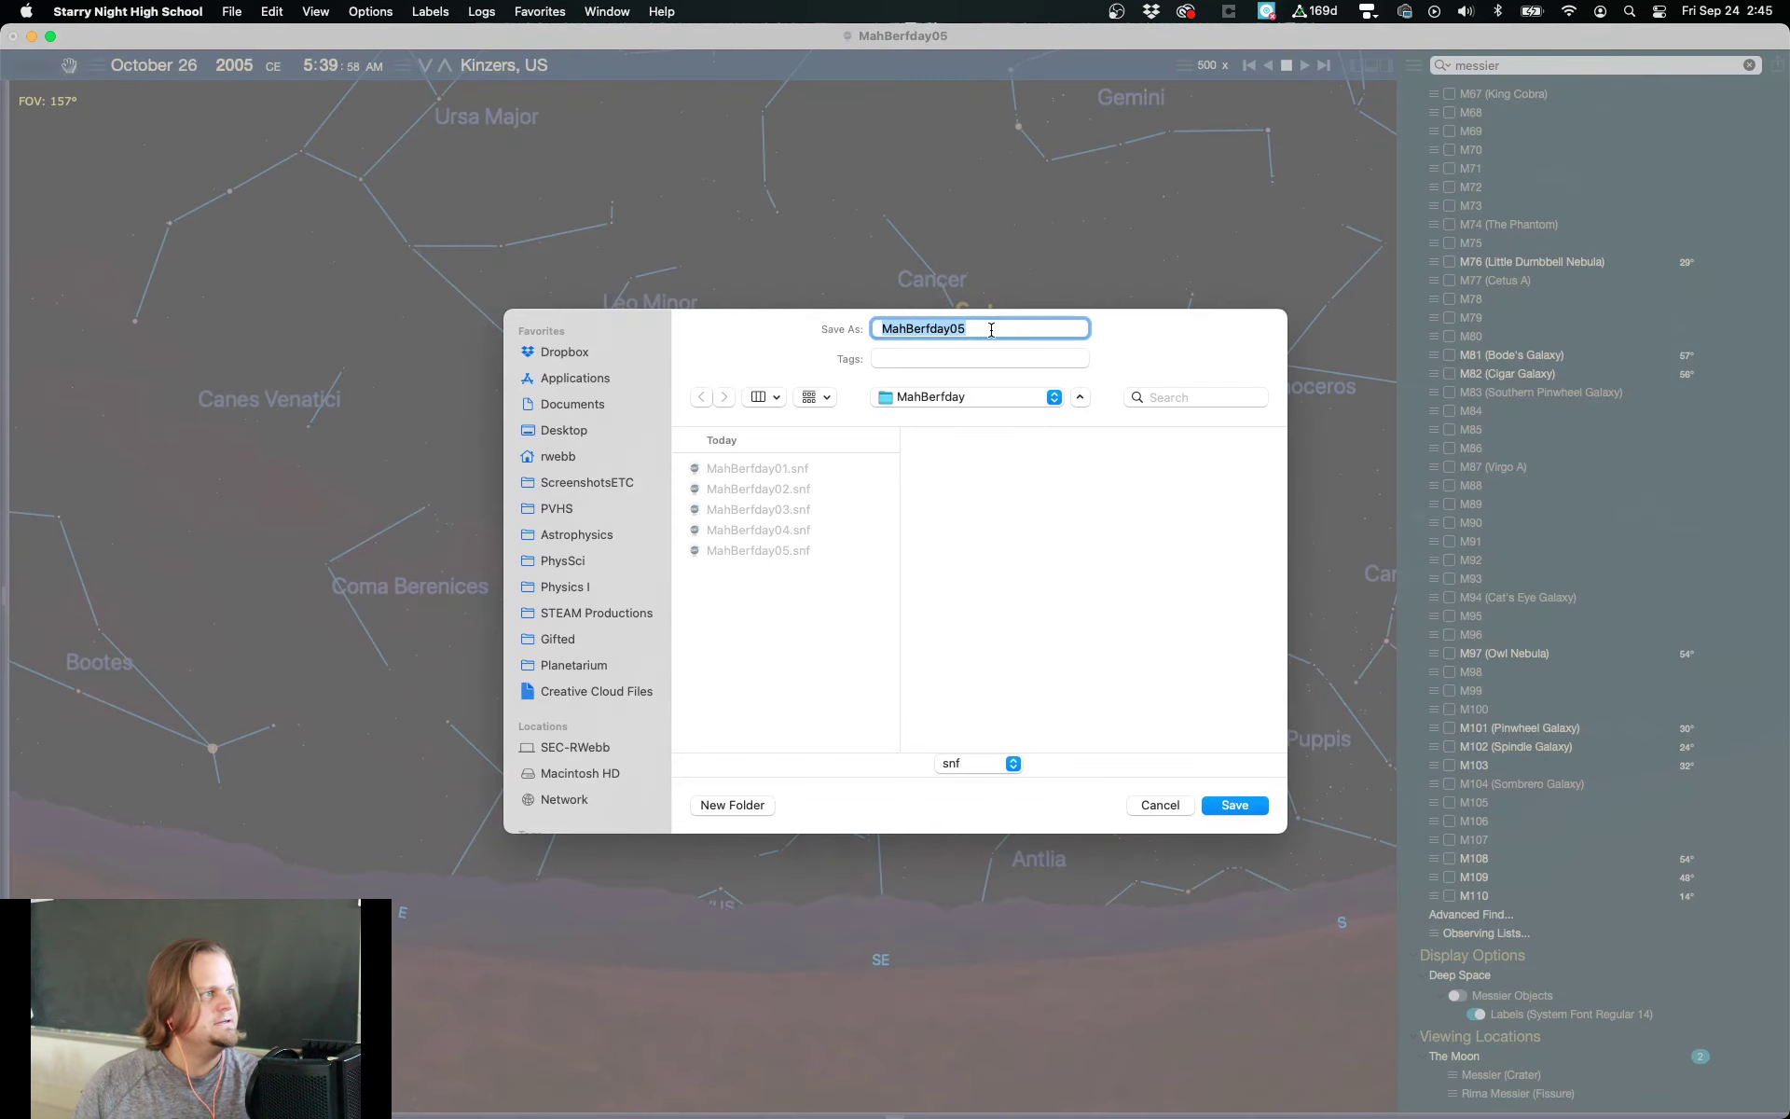
{"action": "key", "text": "Right"}
{"action": "key", "text": "BackSpace"}
{"action": "type", "text": "67"}
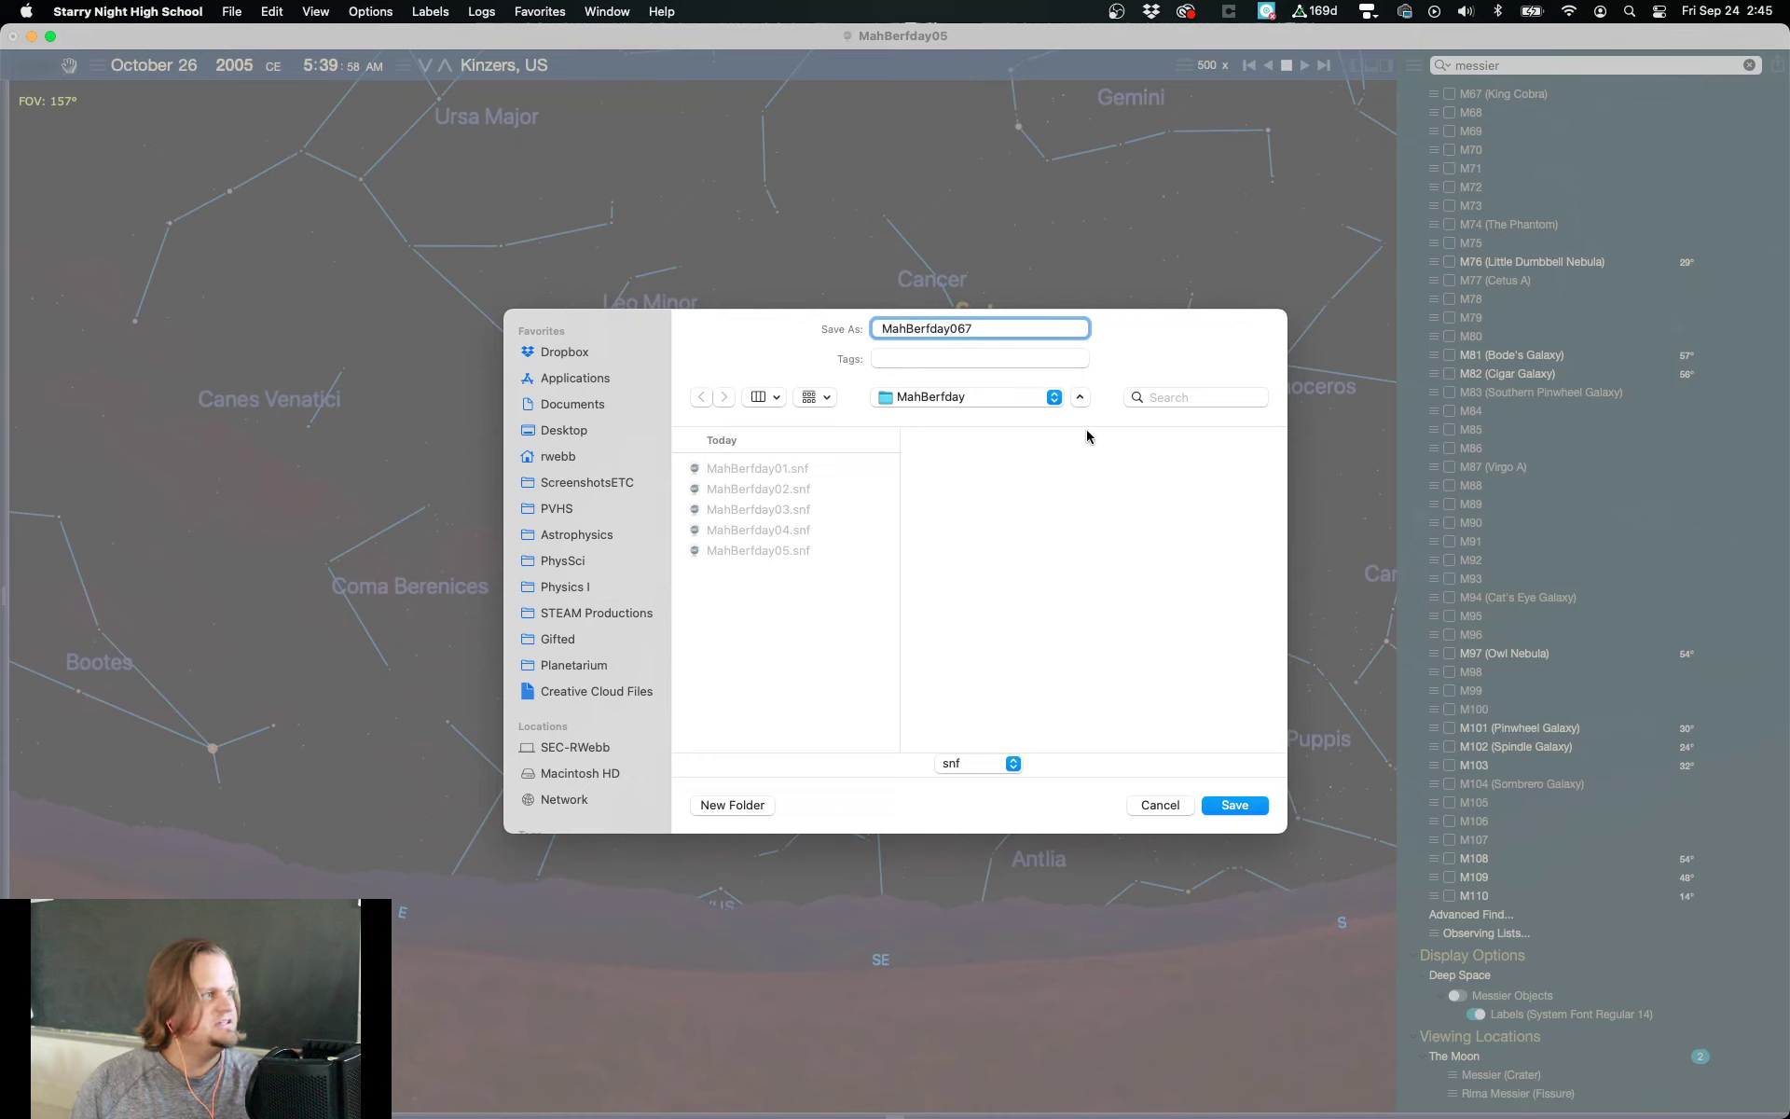
{"action": "left_click", "coordinate": [1254, 808]}
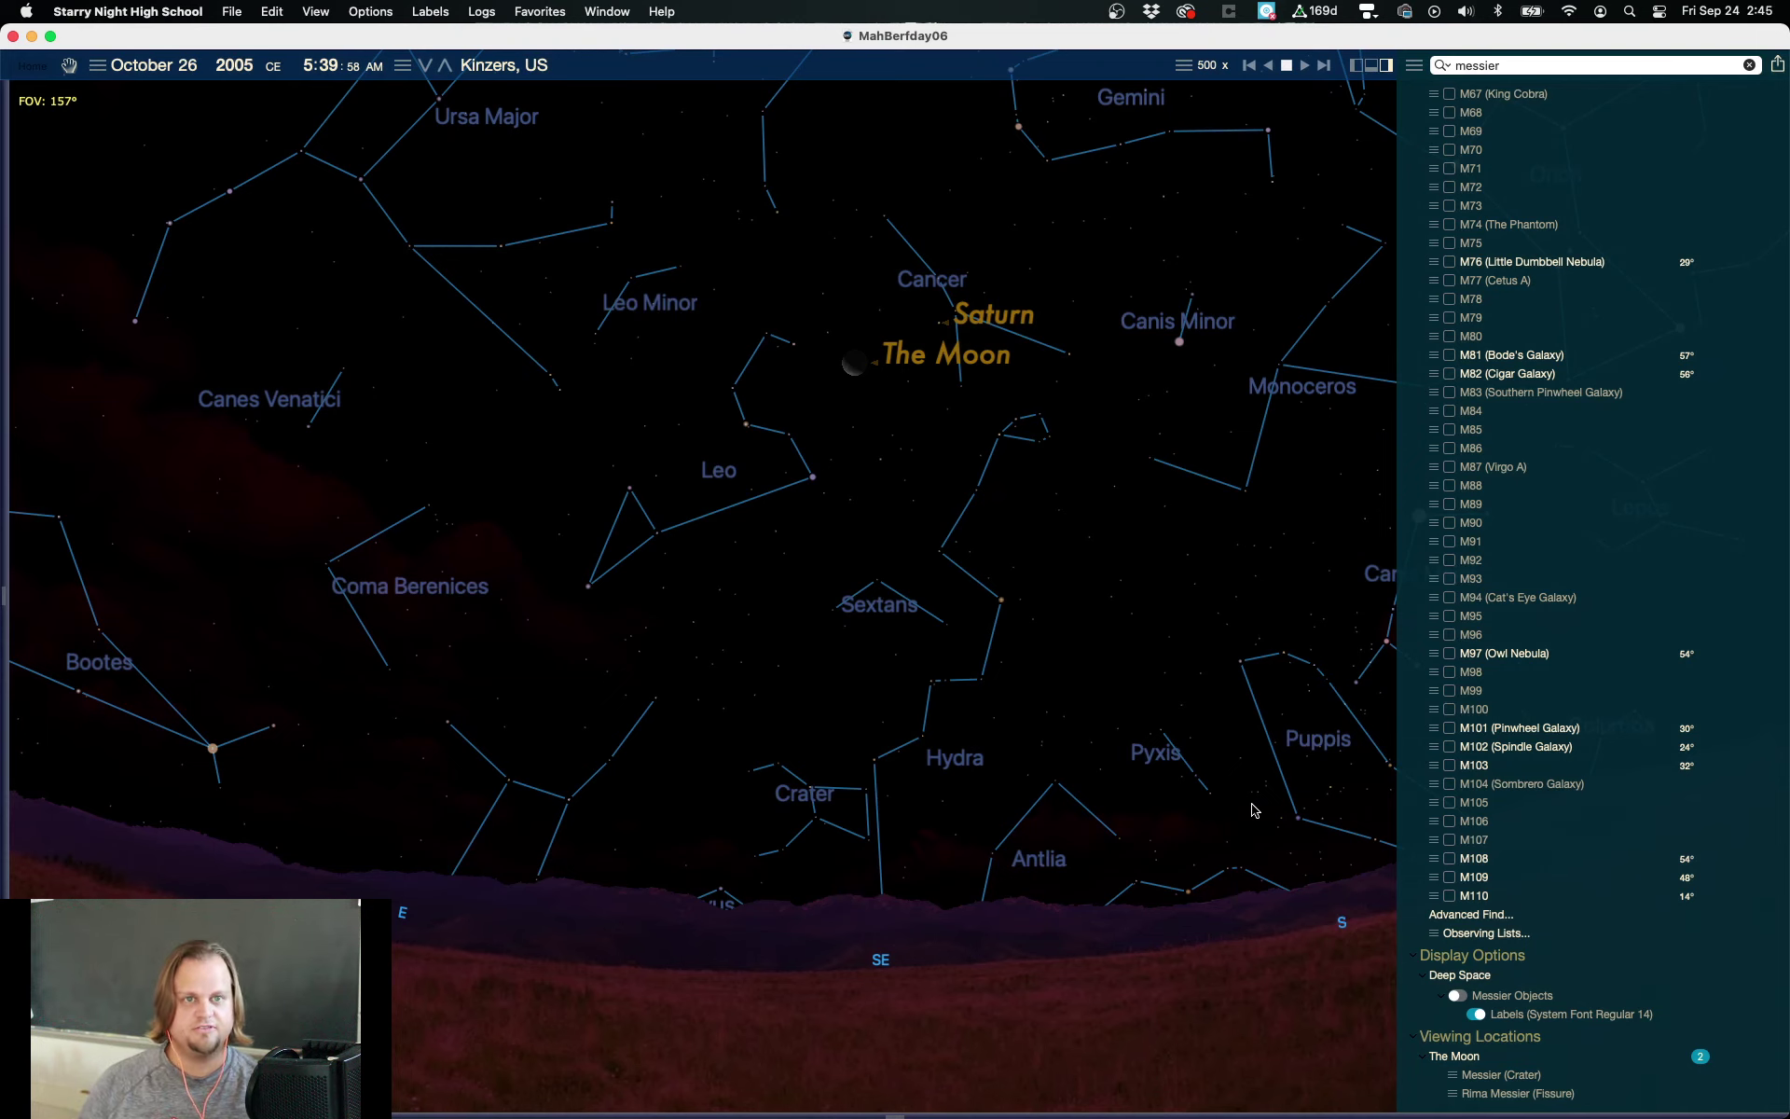
Step: Move the time back to about 3:55 AM and widen the field of view to about 160°
{"action": "key", "text": "super+z"}
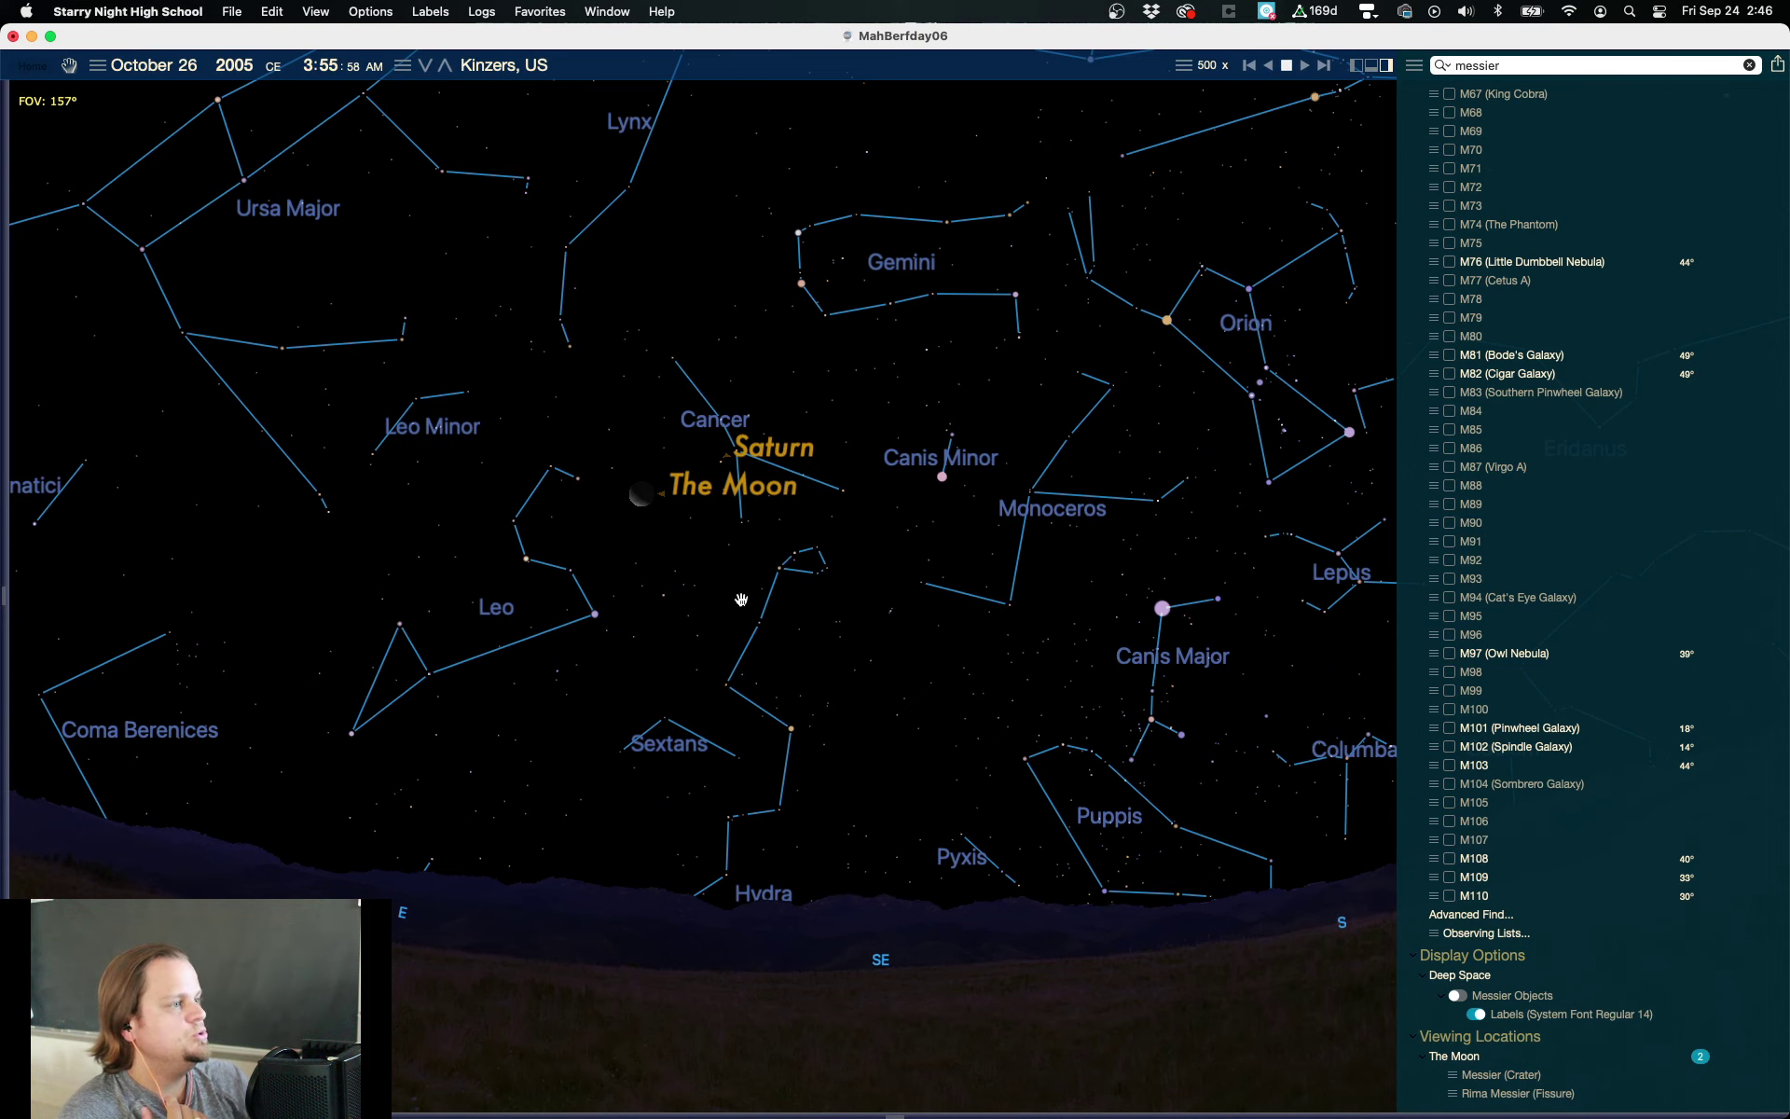
{"action": "scroll", "coordinate": [383, 578], "scroll_direction": "down", "scroll_amount": 2}
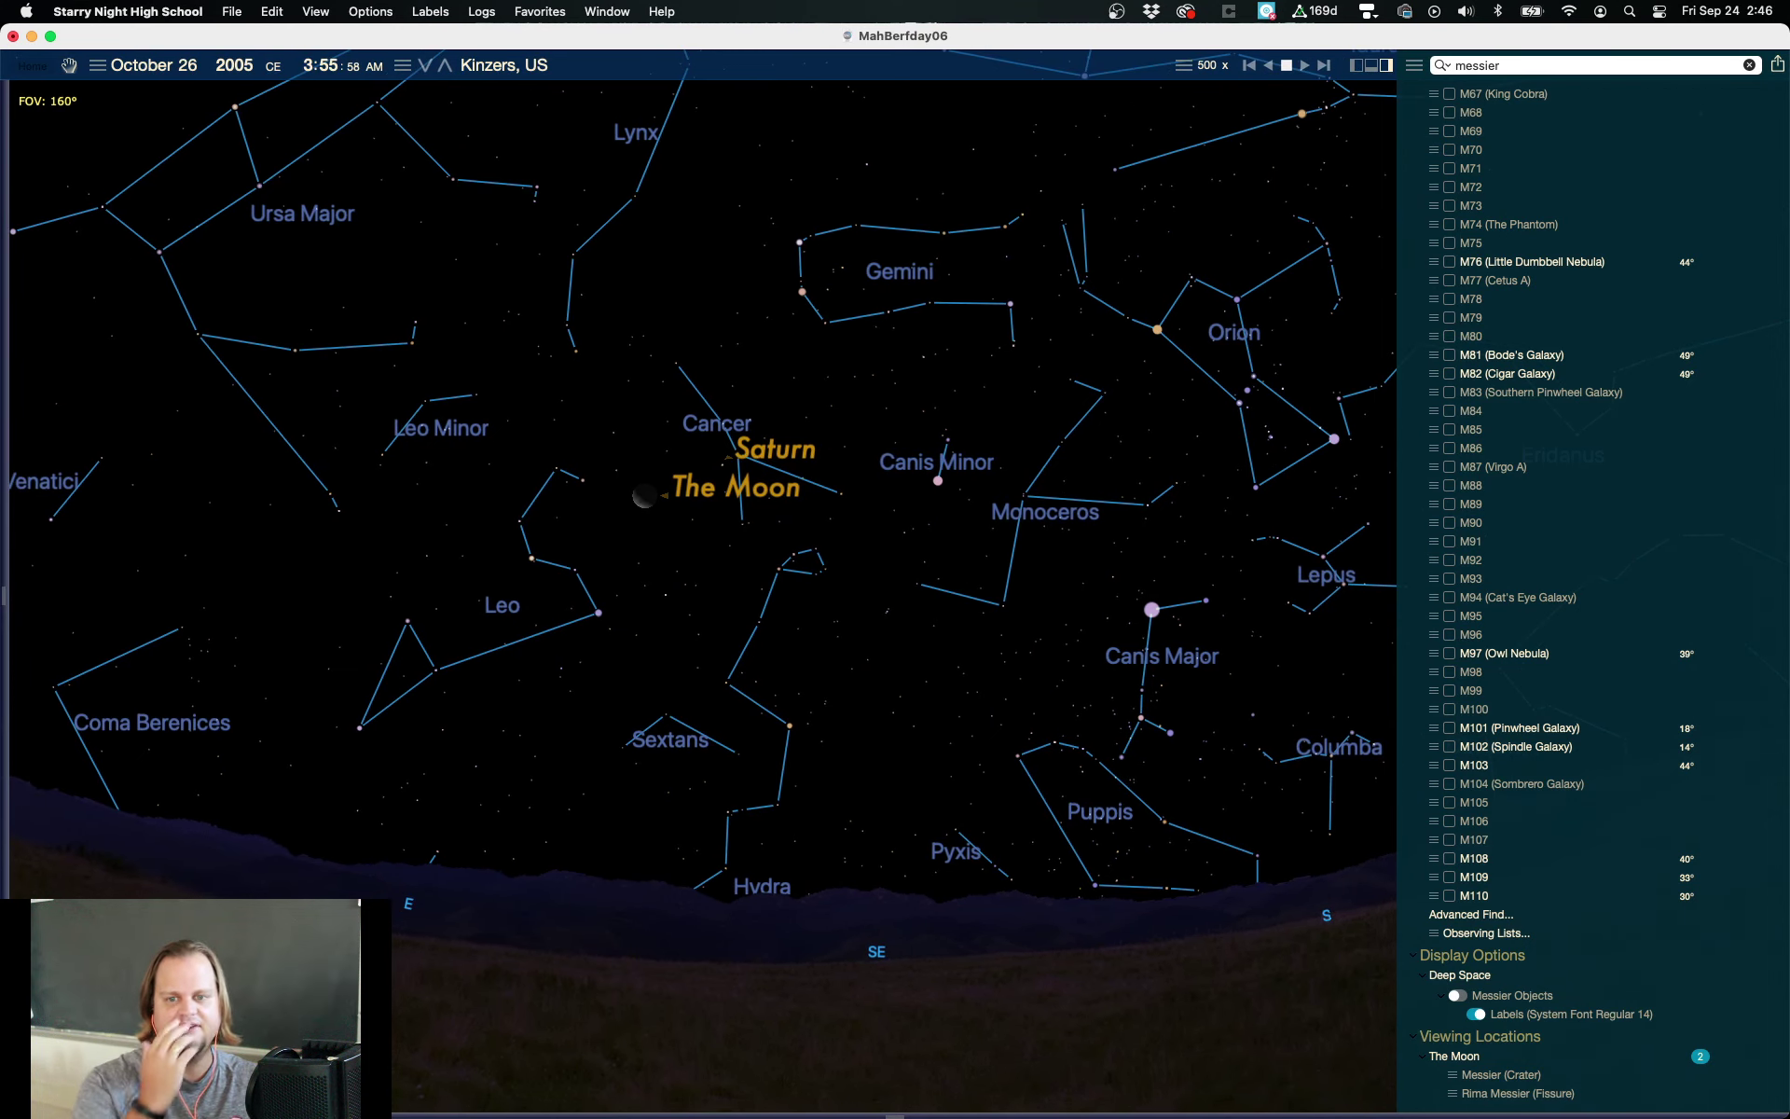